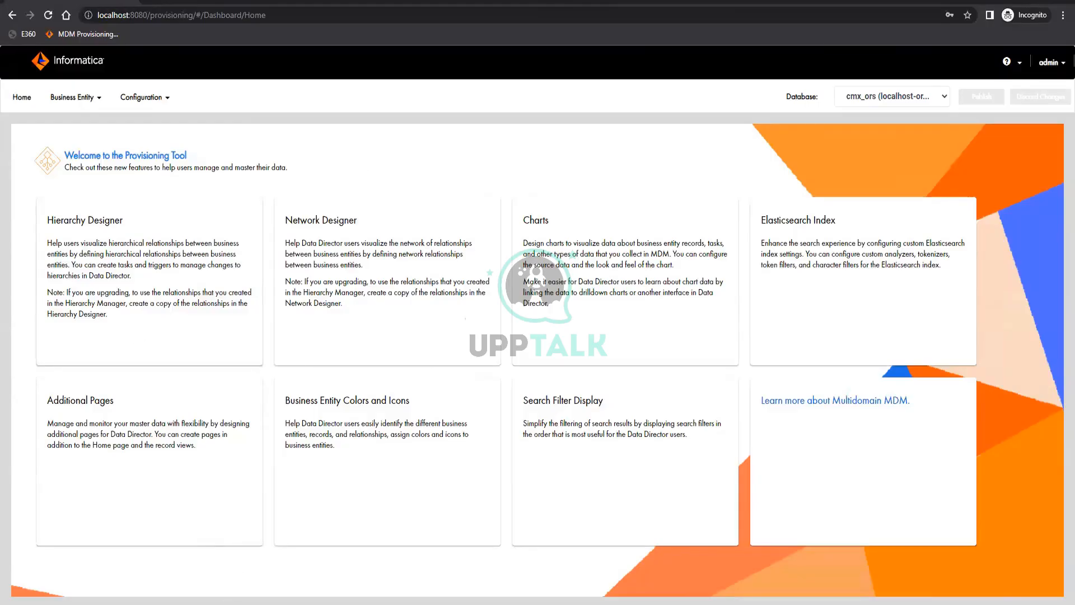
Switch to Notepad, write a line linking "BO" to "UI" with a long row of dashes, and maximize the window.
{"action": "left_click", "coordinate": [230, 603]}
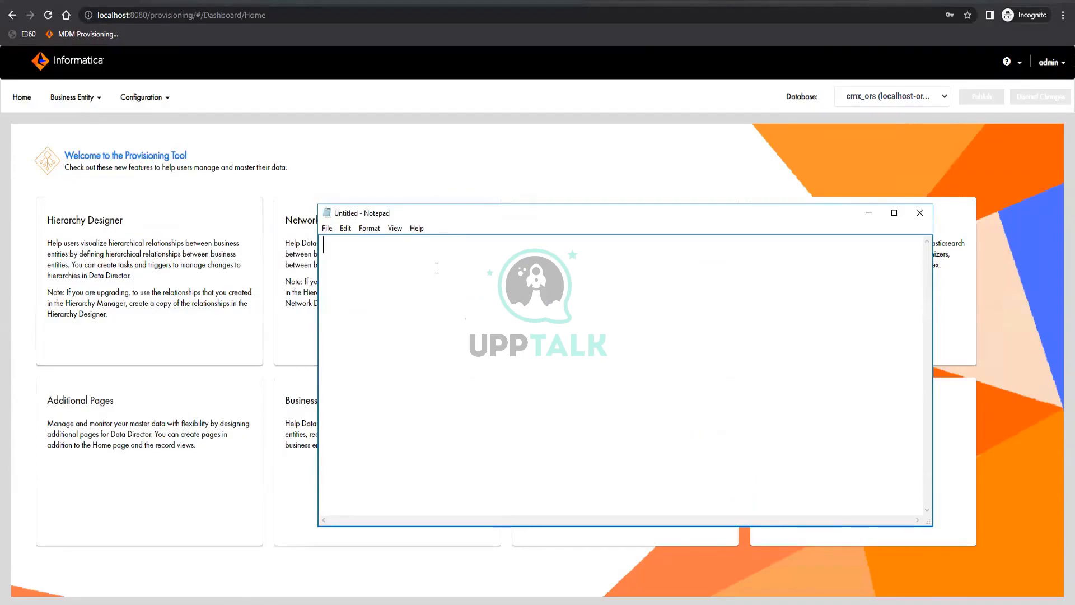
{"action": "type", "text": "BO--------------------------------------------------------------UI"}
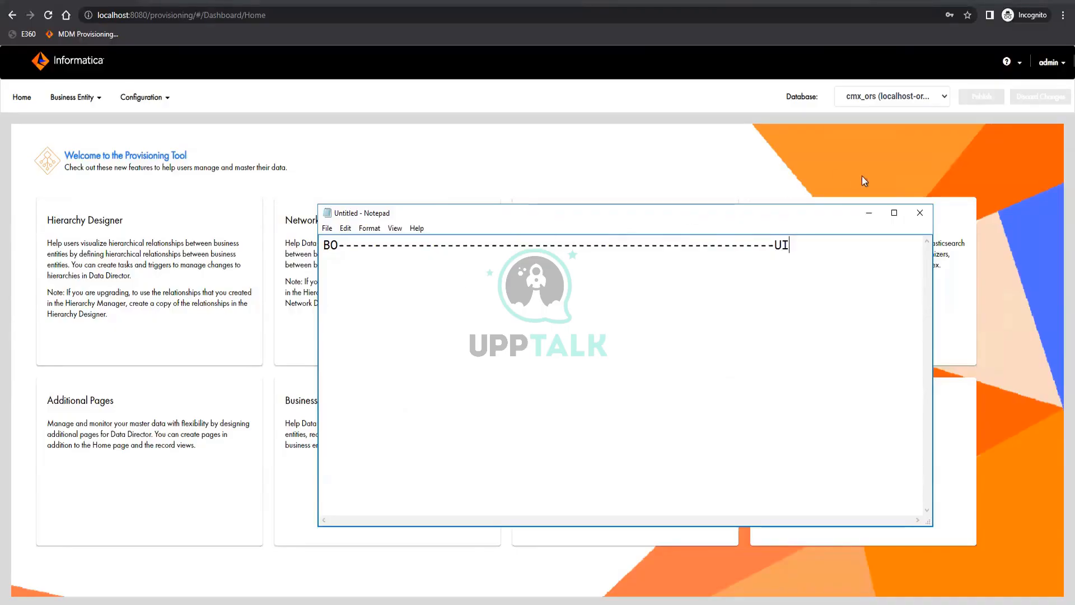
{"action": "left_click", "coordinate": [894, 213]}
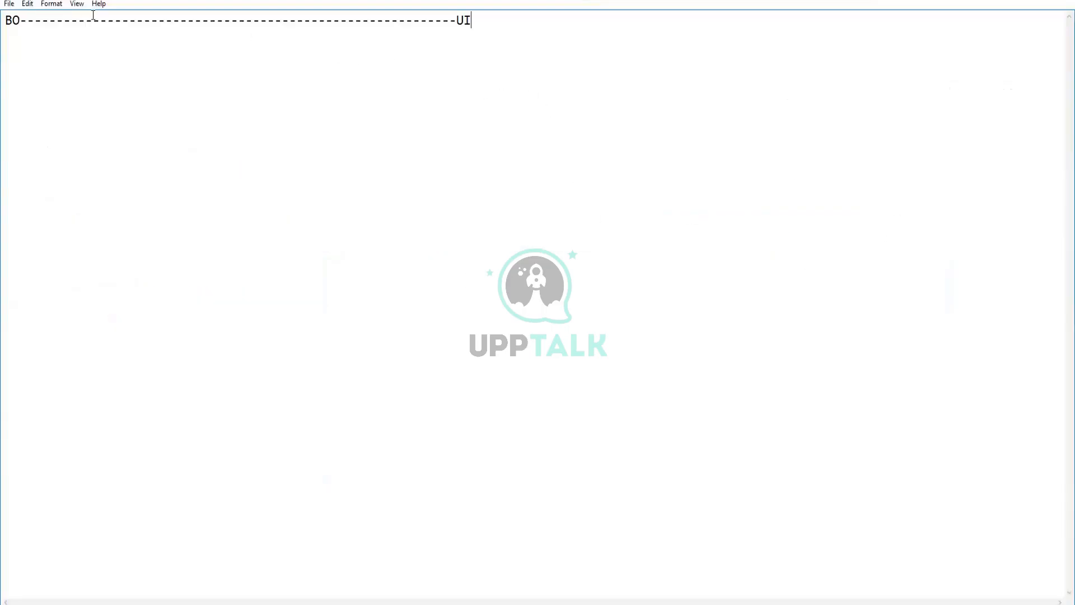
Shift the BO–UI line five lines down and indent it by five tab stops.
{"action": "left_click", "coordinate": [7, 21]}
{"action": "key", "text": "Return"}
{"action": "key", "text": "Return"}
{"action": "key", "text": "Return"}
{"action": "key", "text": "Return"}
{"action": "key", "text": "Return"}
{"action": "key", "text": "Tab"}
{"action": "key", "text": "Tab"}
{"action": "key", "text": "Tab"}
{"action": "key", "text": "Tab"}
{"action": "key", "text": "Tab"}
Add the flow "Source------ETL-------LND-------STG--------BO" above the BO–UI line, and highlight it.
{"action": "left_click", "coordinate": [14, 43]}
{"action": "type", "text": "Source"}
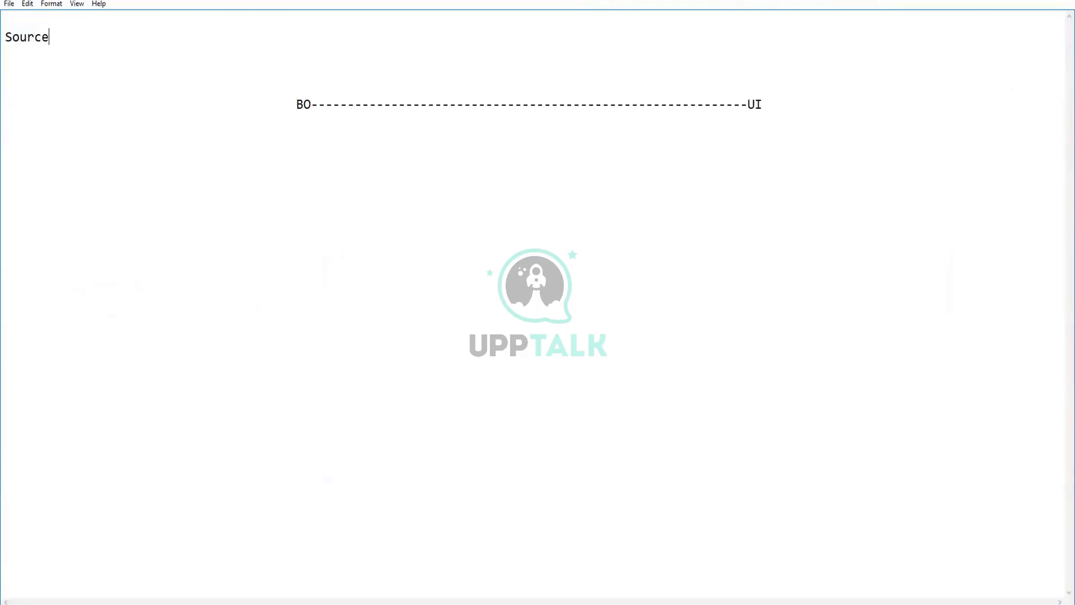
{"action": "type", "text": "------ETL-------LND-------STG--------BO"}
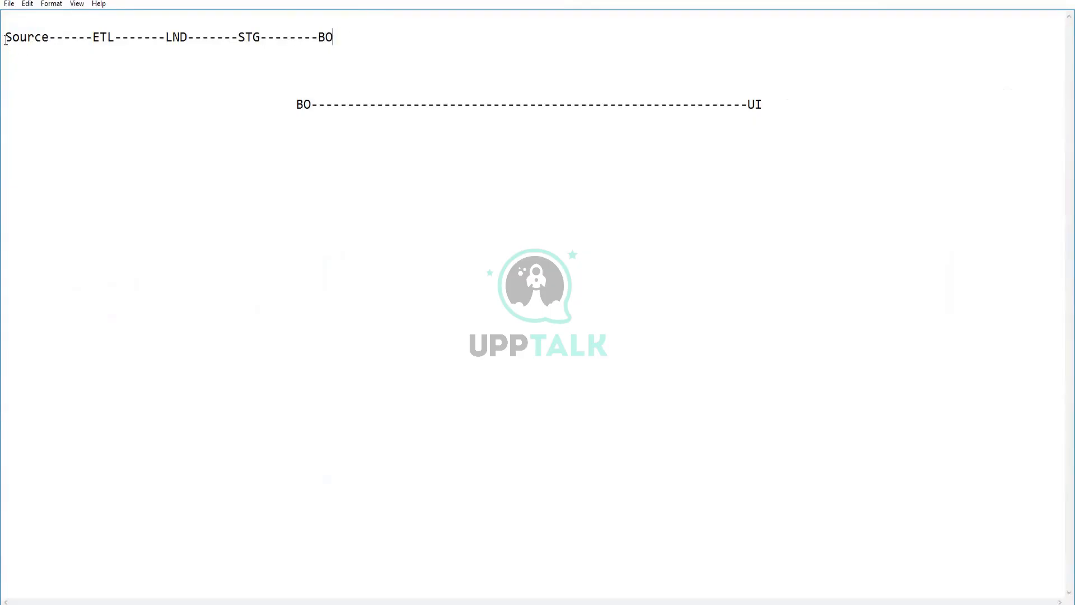
{"action": "left_click_drag", "start_coordinate": [5, 37], "coordinate": [344, 37]}
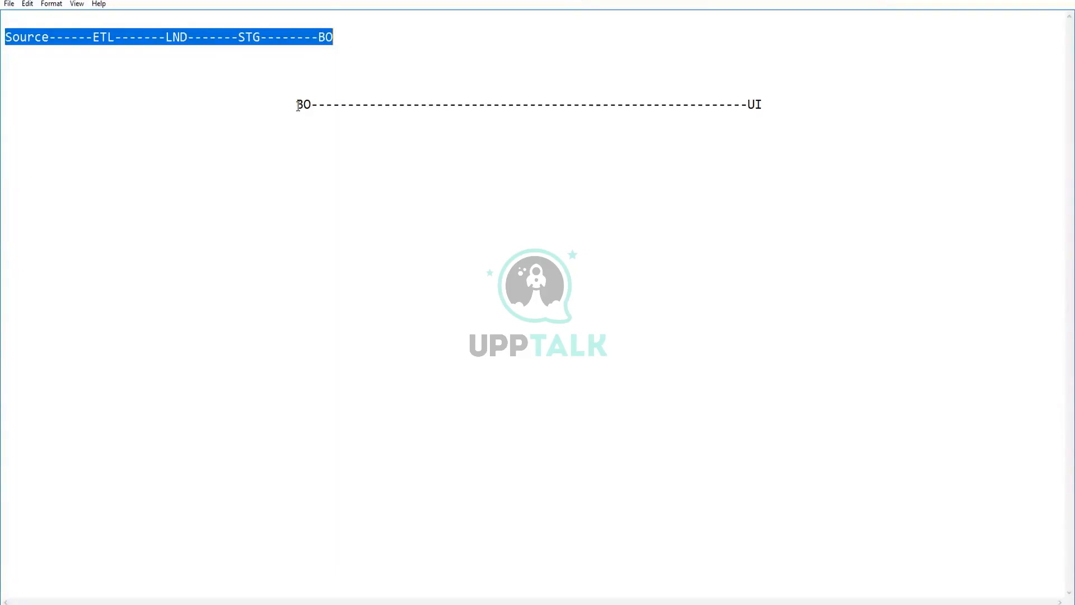
Append "(E360, R360,P360)" directly after UI in the BO–UI line.
{"action": "double_click", "coordinate": [752, 104]}
{"action": "left_click", "coordinate": [775, 113]}
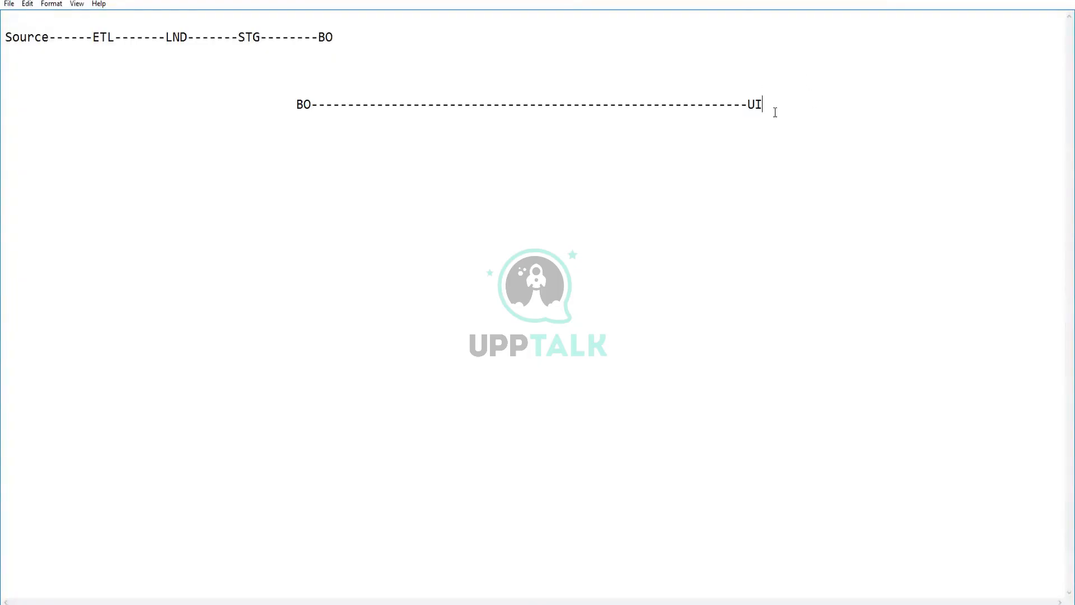
{"action": "type", "text": "(E4"}
{"action": "key", "text": "BackSpace"}
{"action": "type", "text": "360, R360,P360)"}
{"action": "left_click", "coordinate": [370, 105]}
Add an indented line "Reference Entities (RE)" below the BO–UI line, leaving one blank line between them.
{"action": "left_click", "coordinate": [906, 107]}
{"action": "key", "text": "Return"}
{"action": "key", "text": "Return"}
{"action": "key", "text": "Tab"}
{"action": "type", "text": "RE"}
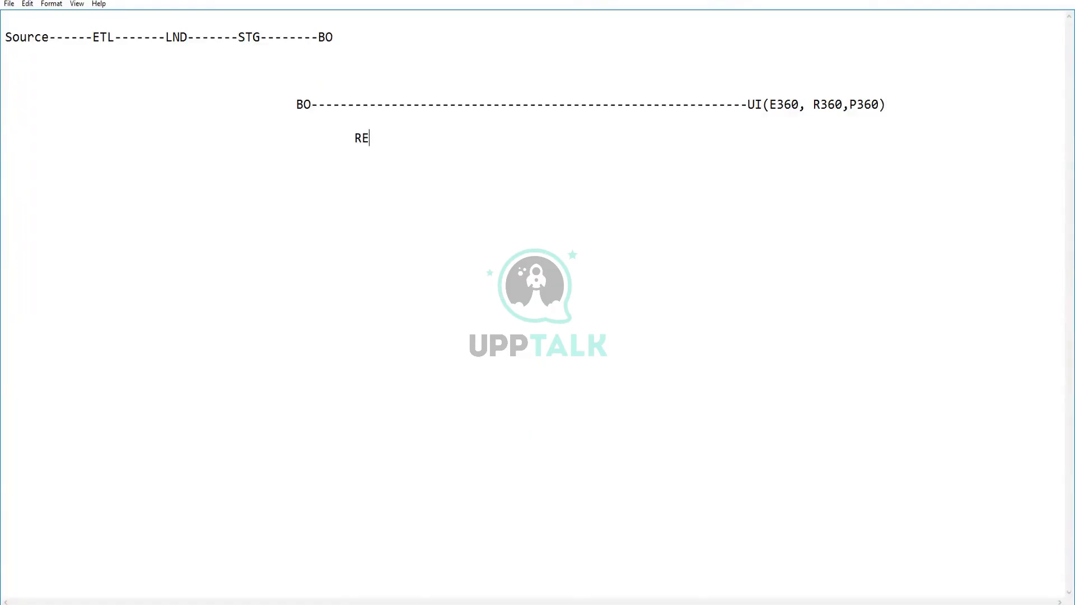
{"action": "key", "text": "BackSpace"}
{"action": "type", "text": "eference Entities "}
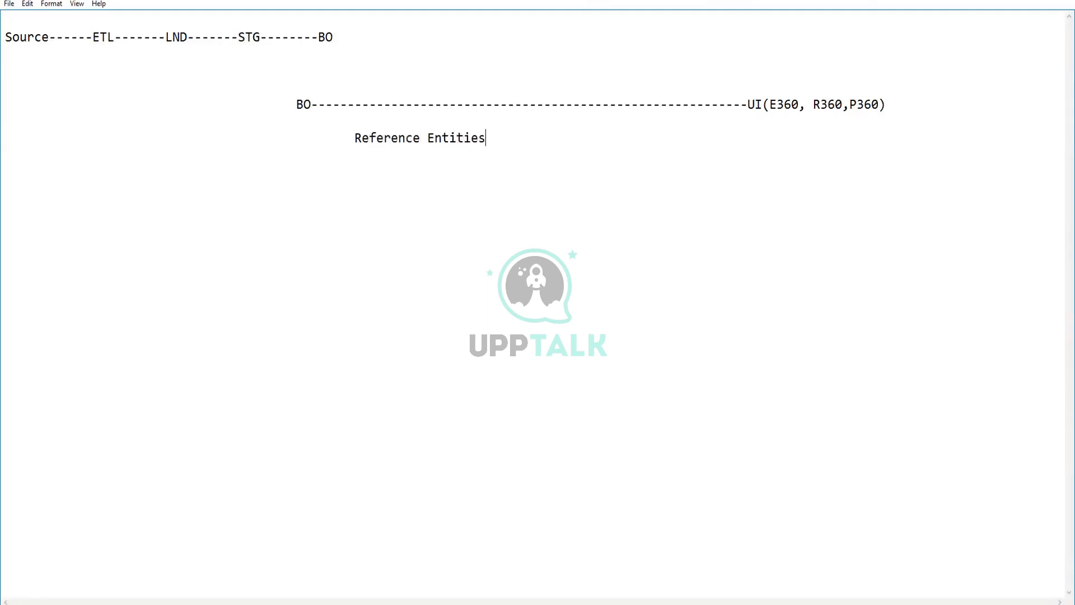
{"action": "type", "text": "(RE"}
{"action": "type", "text": ") "}
Add the line "Business Entities (BE)" under the Reference Entities line.
{"action": "type", "text": "Businee"}
{"action": "key", "text": "BackSpace"}
{"action": "type", "text": "s Eniti"}
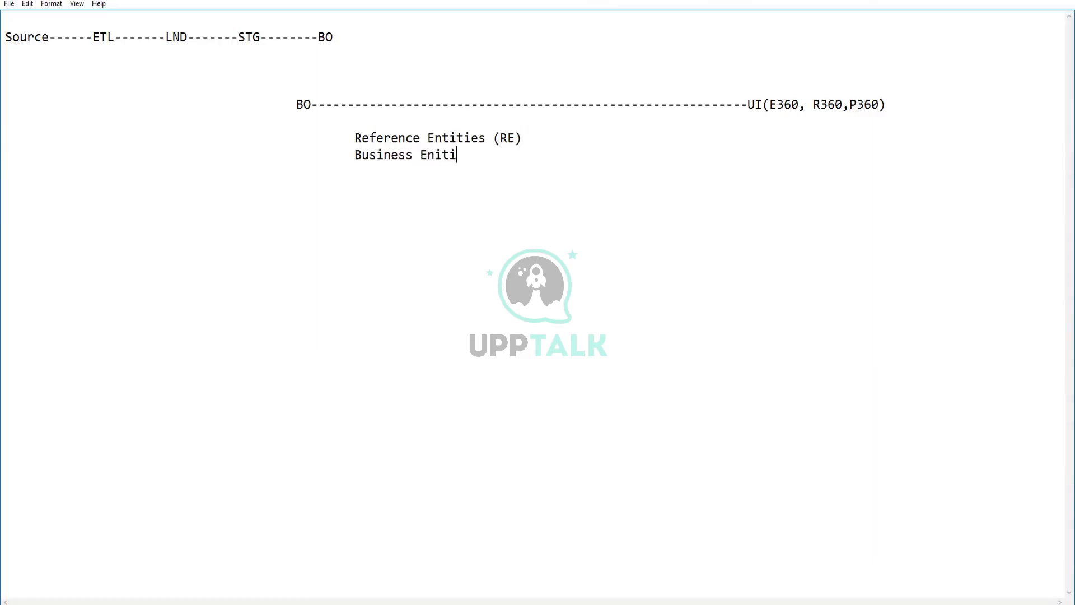
{"action": "type", "text": "tie"}
{"action": "key", "text": "BackSpace"}
{"action": "key", "text": "BackSpace"}
{"action": "key", "text": "BackSpace"}
{"action": "key", "text": "BackSpace"}
{"action": "key", "text": "BackSpace"}
{"action": "key", "text": "BackSpace"}
{"action": "type", "text": "tities  (BE)"}
{"action": "key", "text": "Return"}
Add the line "Business Entity View (BEV)" under the Business Entities line.
{"action": "type", "text": "BE"}
{"action": "key", "text": "BackSpace"}
{"action": "type", "text": "usiness En"}
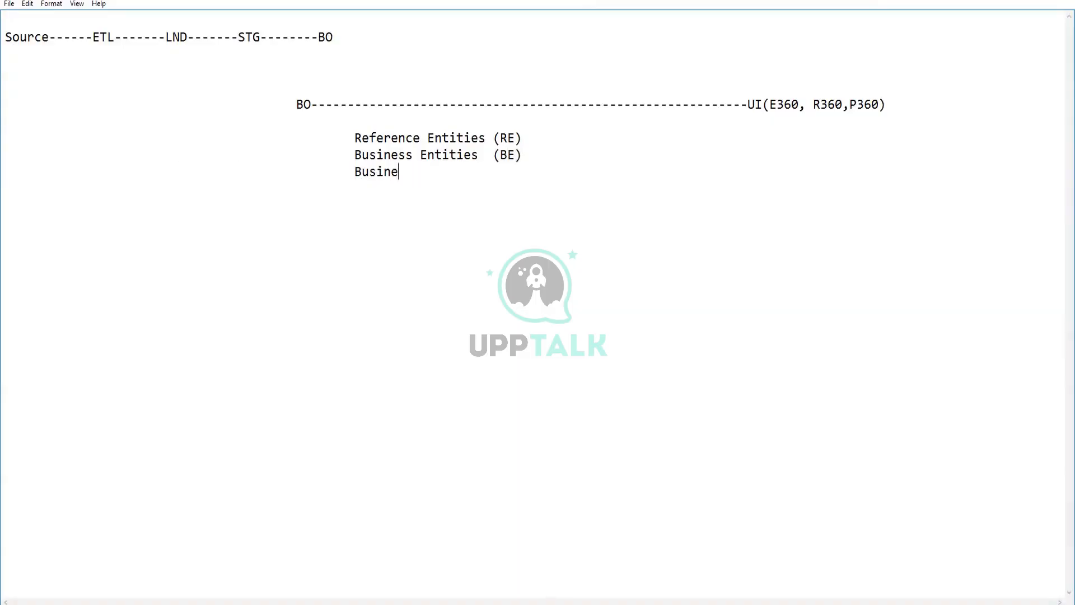
{"action": "type", "text": "tity View"}
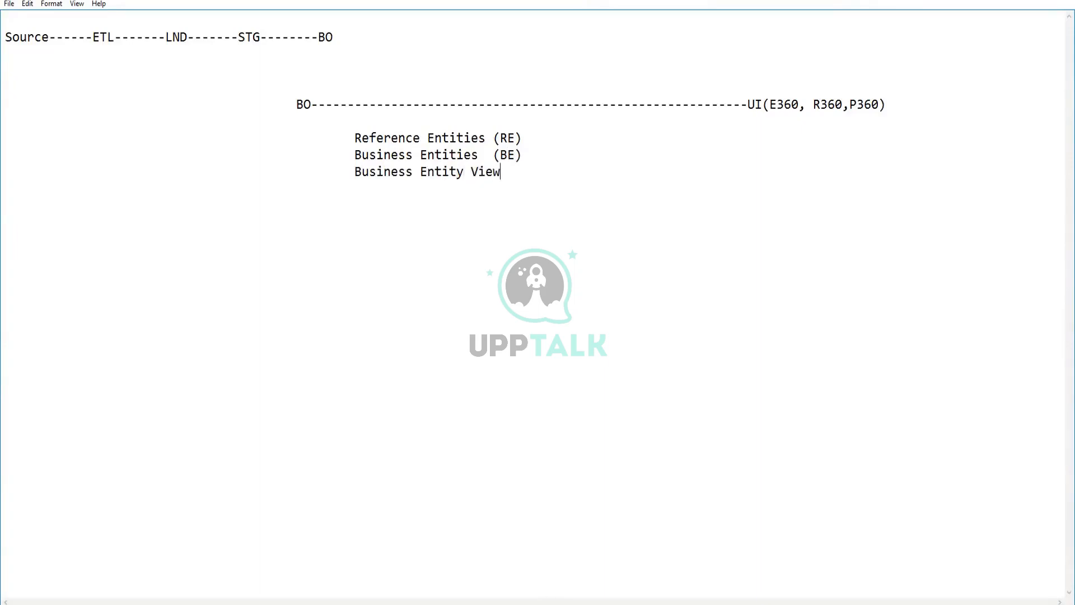
{"action": "type", "text": "(BEV)"}
Align the abbreviations (RE) and (BE) with (BEV) by adding spaces in front of them.
{"action": "key", "text": "Left"}
{"action": "key", "text": "Left"}
{"action": "key", "text": "Left"}
{"action": "key", "text": "Up"}
{"action": "key", "text": "Left"}
{"action": "key", "text": "Left"}
{"action": "key", "text": "Up"}
{"action": "key", "text": "Left"}
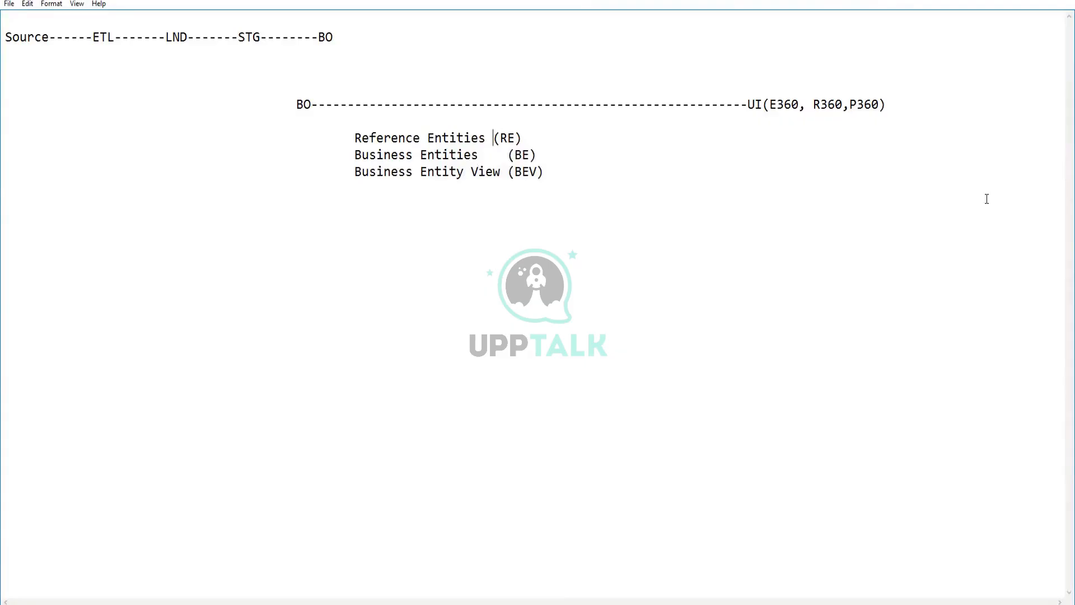
{"action": "key", "text": "Left"}
Describe the Business Entity View line as "situational based" after (BEV).
{"action": "left_click", "coordinate": [552, 172]}
{"action": "type", "text": "situational "}
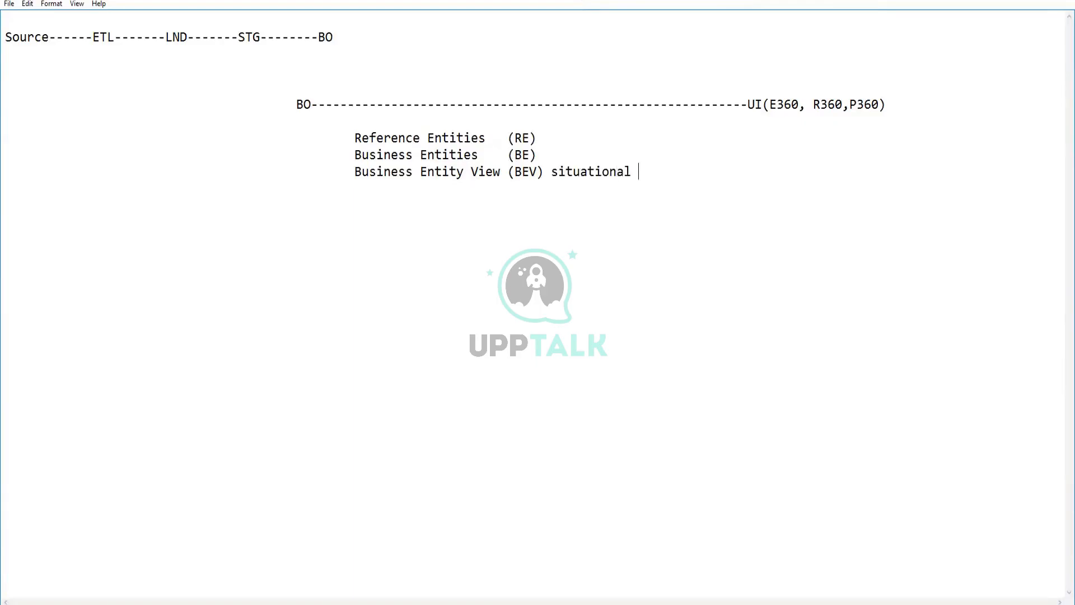
{"action": "type", "text": "based"}
Describe Business Entities as "CRUD Operation" and Reference Entities as "Drop down values for Lookup data" beside their abbreviations.
{"action": "type", "text": "CRUD"}
{"action": "type", "text": " Per"}
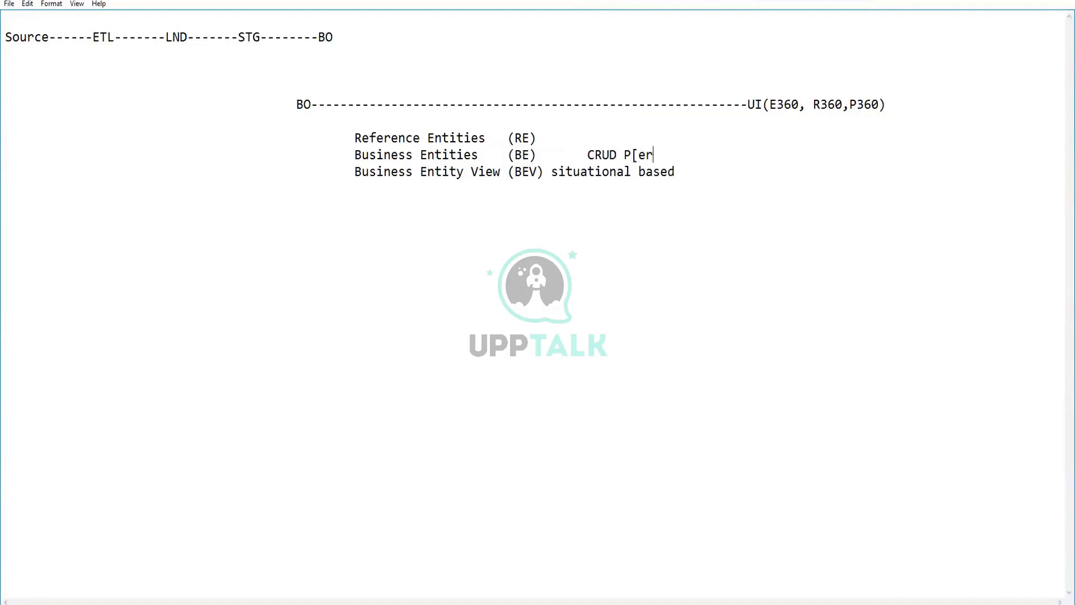
{"action": "key", "text": "BackSpace"}
{"action": "key", "text": "BackSpace"}
{"action": "key", "text": "BackSpace"}
{"action": "type", "text": "OperationDrop"}
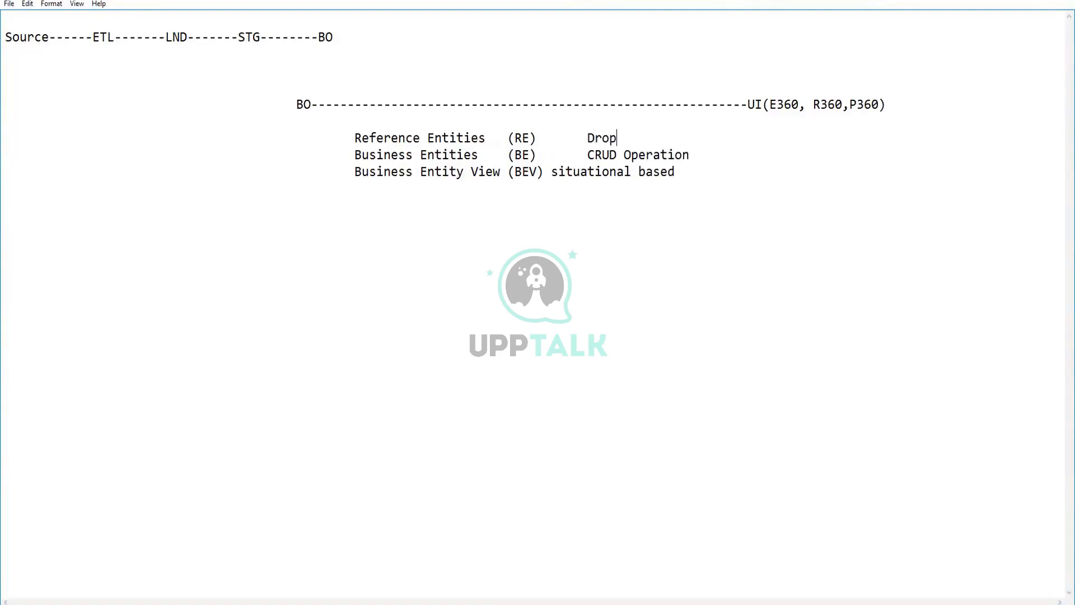
{"action": "type", "text": " down values for"}
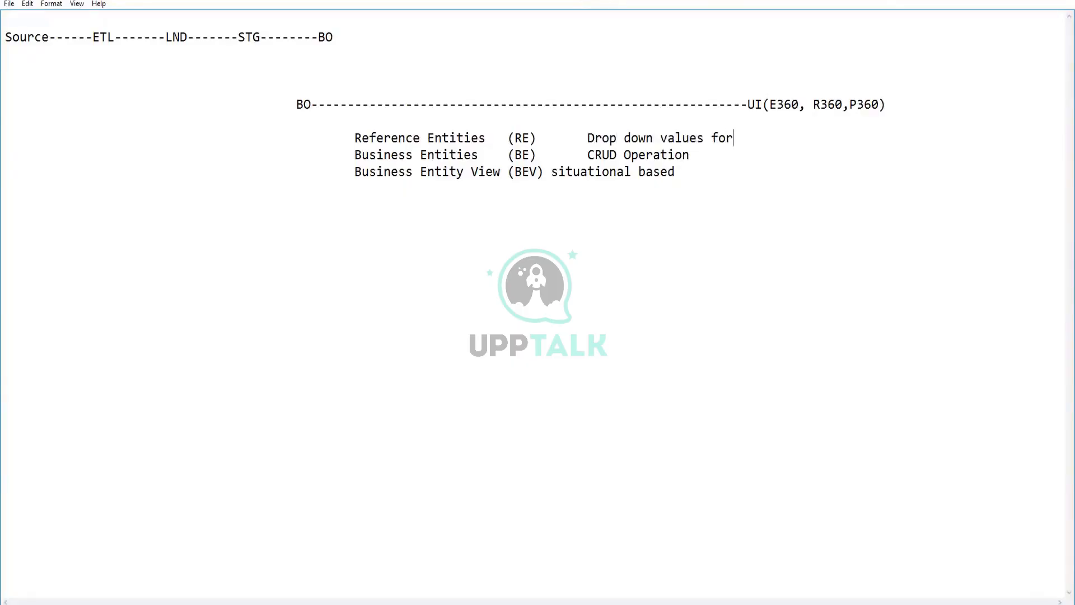
{"action": "type", "text": " Lookup data"}
Append "(CRUD)" to the end of the Business Entity View line.
{"action": "left_click", "coordinate": [682, 171]}
{"action": "type", "text": "(C"}
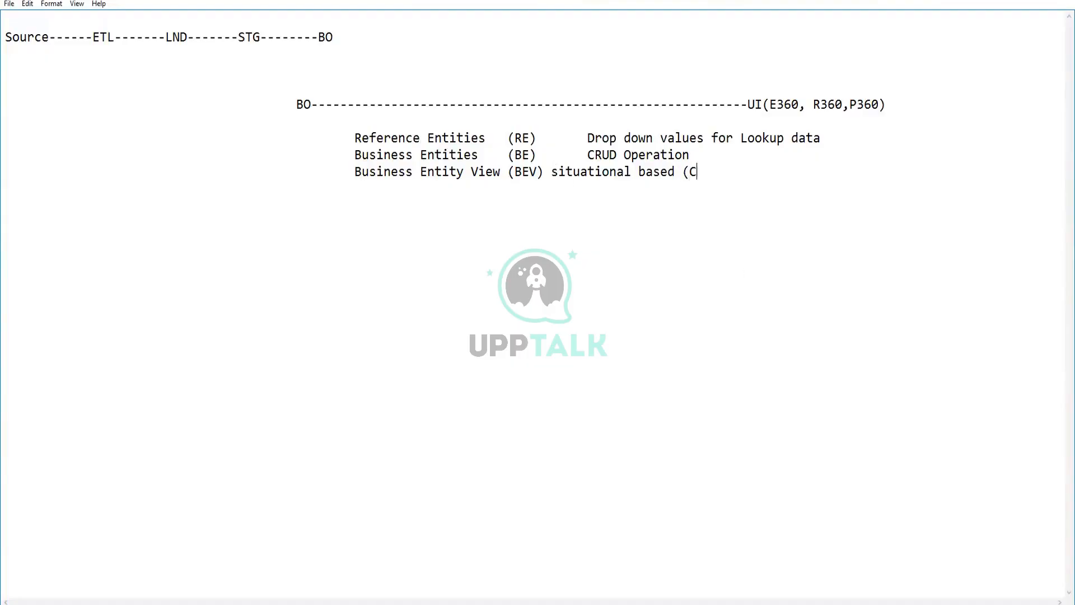
{"action": "type", "text": "RUD)"}
Add the indented list item "1. Derived Attribute" under the Business Entity View line.
{"action": "type", "text": "12"}
{"action": "key", "text": "BackSpace"}
{"action": "type", "text": ". Derie"}
{"action": "key", "text": "BackSpace"}
{"action": "type", "text": "ved Attribute "}
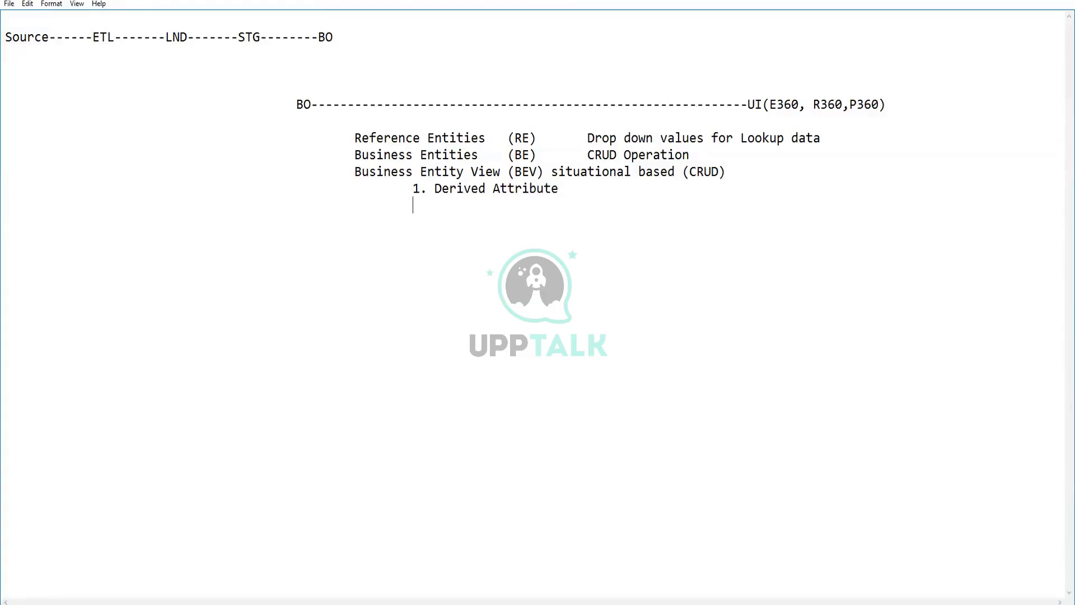
Add the list item "3. Role based Layouts: Required Attribute Change accordingly" below Derived Attribute.
{"action": "type", "text": "3. Role based Layouts"}
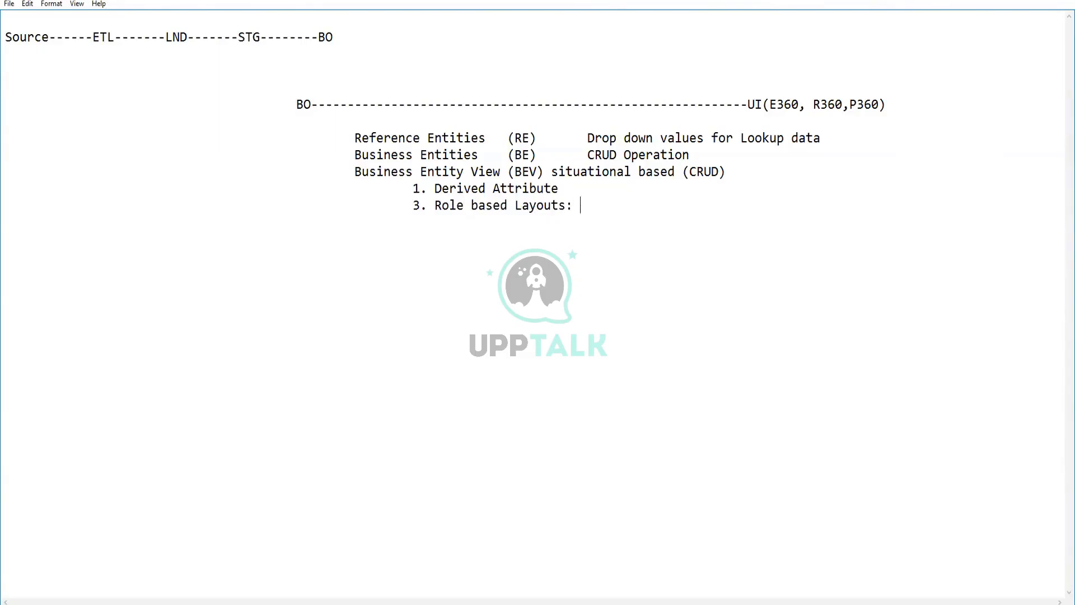
{"action": "type", "text": ": Required Attribute"}
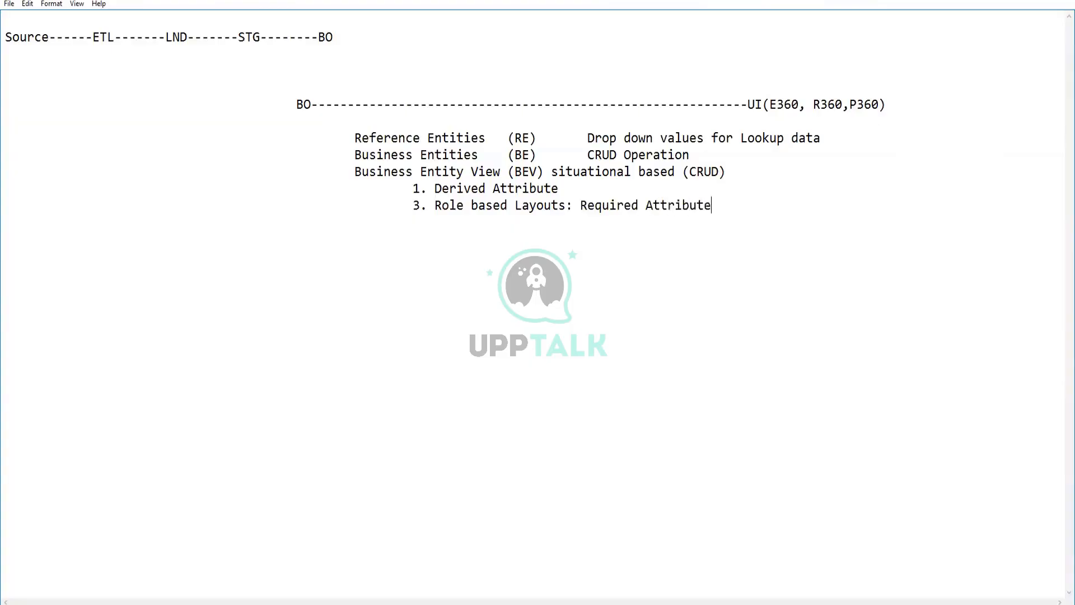
{"action": "type", "text": " Change accordingly"}
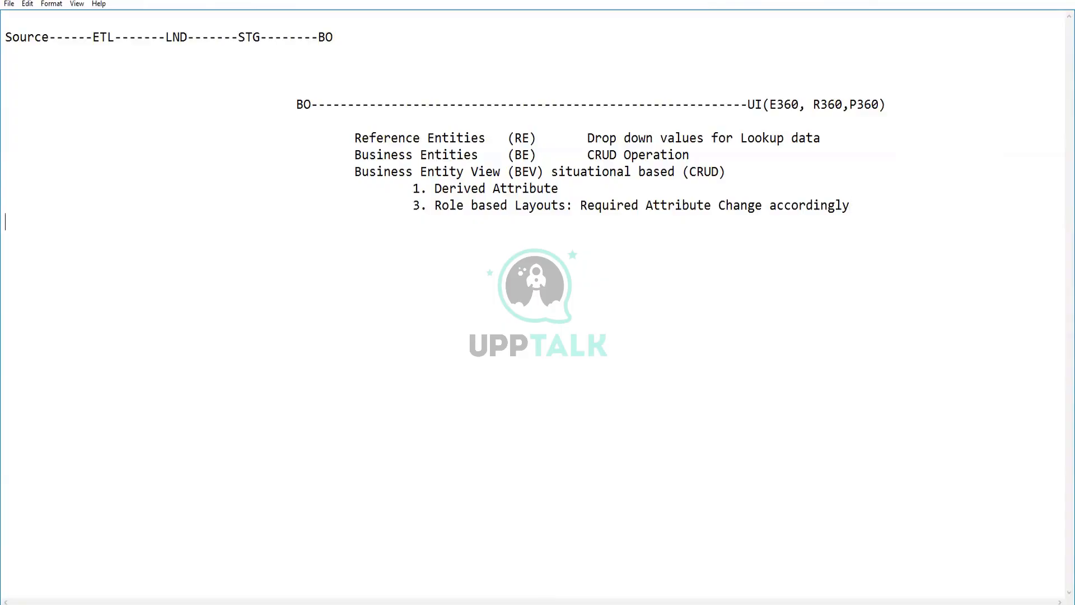
Renumber the Role based Layouts item as 2 and indent a new line below it.
{"action": "key", "text": "Tab"}
{"action": "key", "text": "Tab"}
{"action": "key", "text": "Up"}
{"action": "key", "text": "BackSpace"}
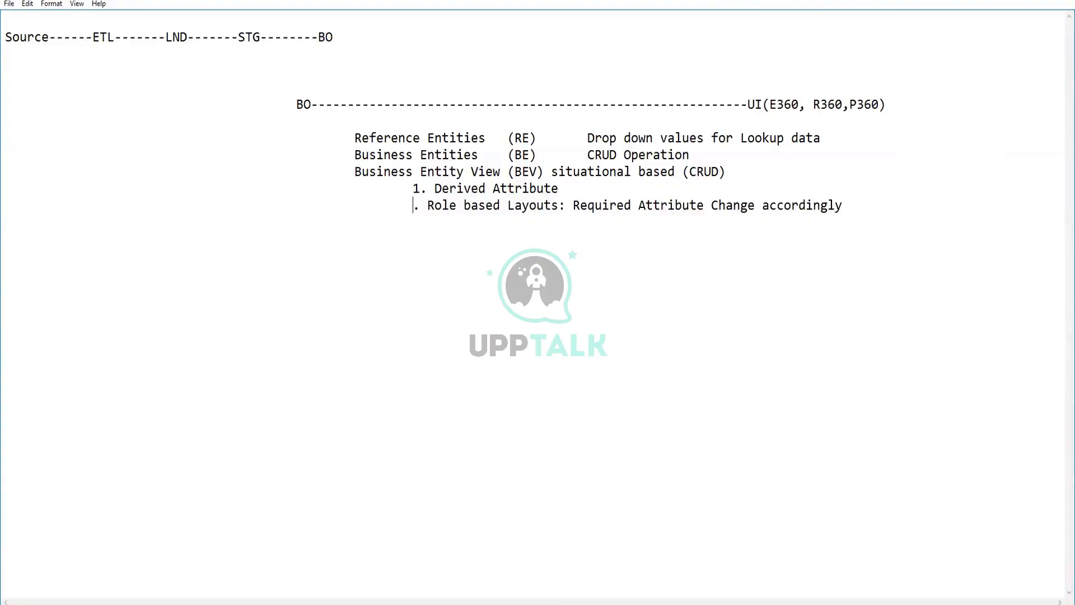
{"action": "type", "text": "2"}
{"action": "left_click", "coordinate": [593, 222]}
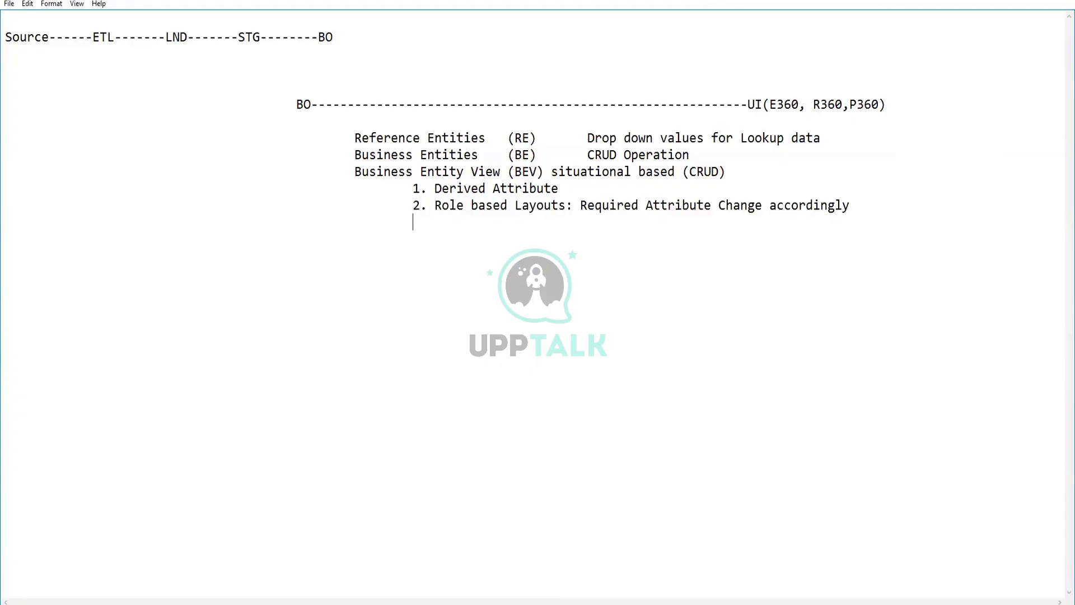
Add the list item "3. Validation Approaches for each Role is different".
{"action": "type", "text": "3. Validation Approached"}
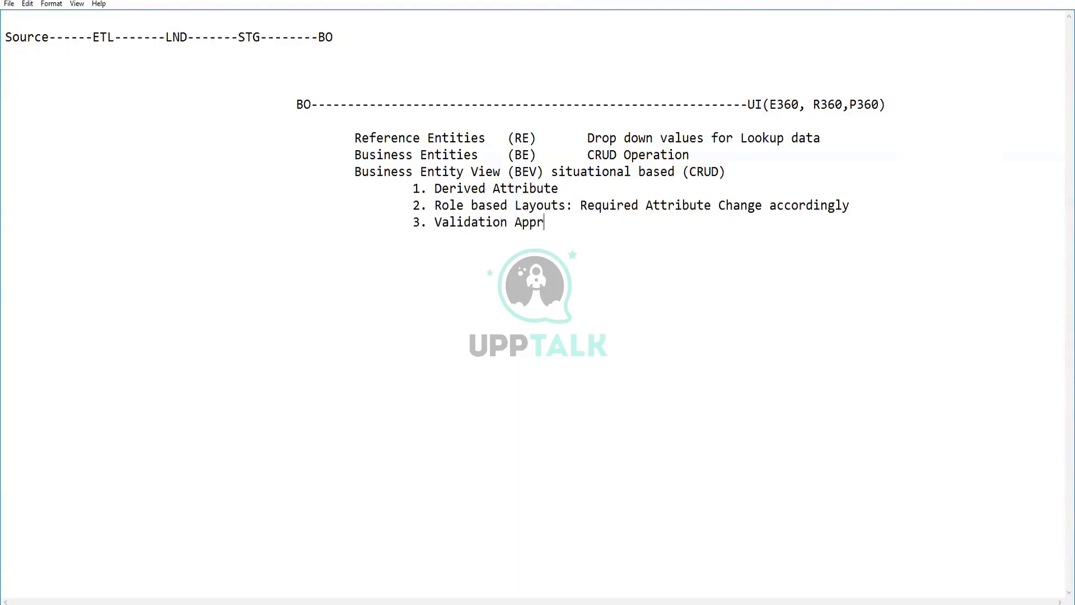
{"action": "key", "text": "BackSpace"}
{"action": "type", "text": "s for eac"}
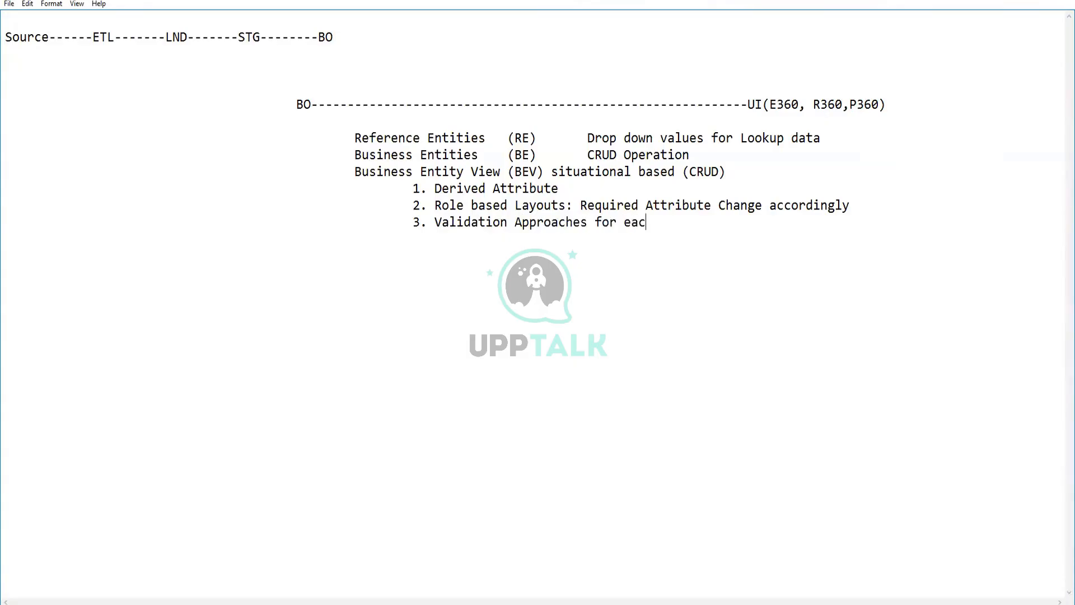
{"action": "type", "text": "h Role is differe"}
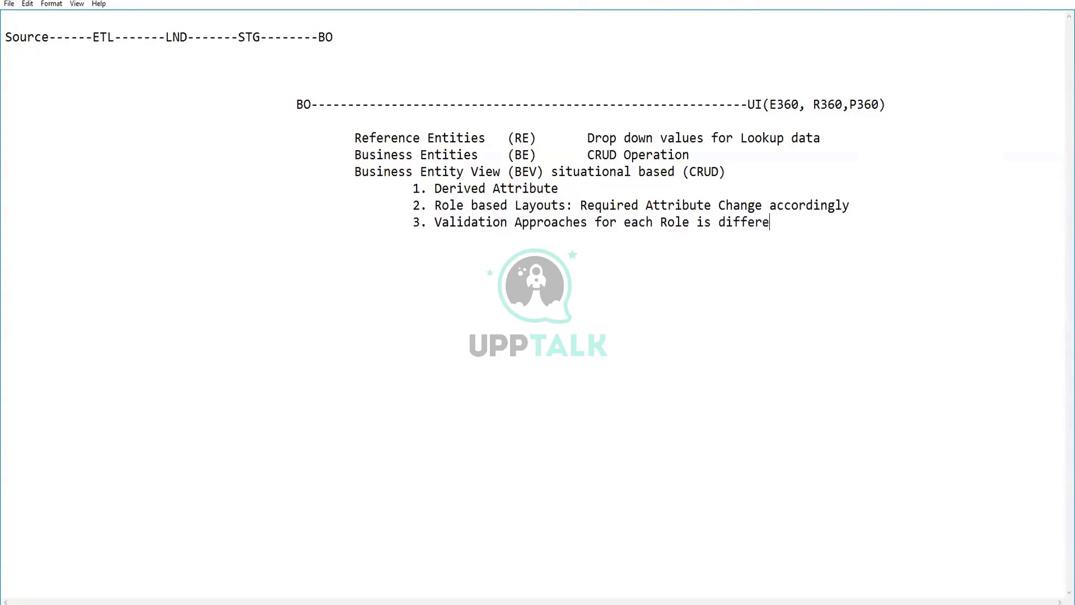
{"action": "type", "text": "nt"}
Extend the starting label of the BO–UI line to "BO/LKP".
{"action": "left_click", "coordinate": [295, 105]}
{"action": "key", "text": "shift+Right"}
{"action": "key", "text": "shift+Right"}
{"action": "key", "text": "Right"}
{"action": "type", "text": "/LM"}
{"action": "key", "text": "BackSpace"}
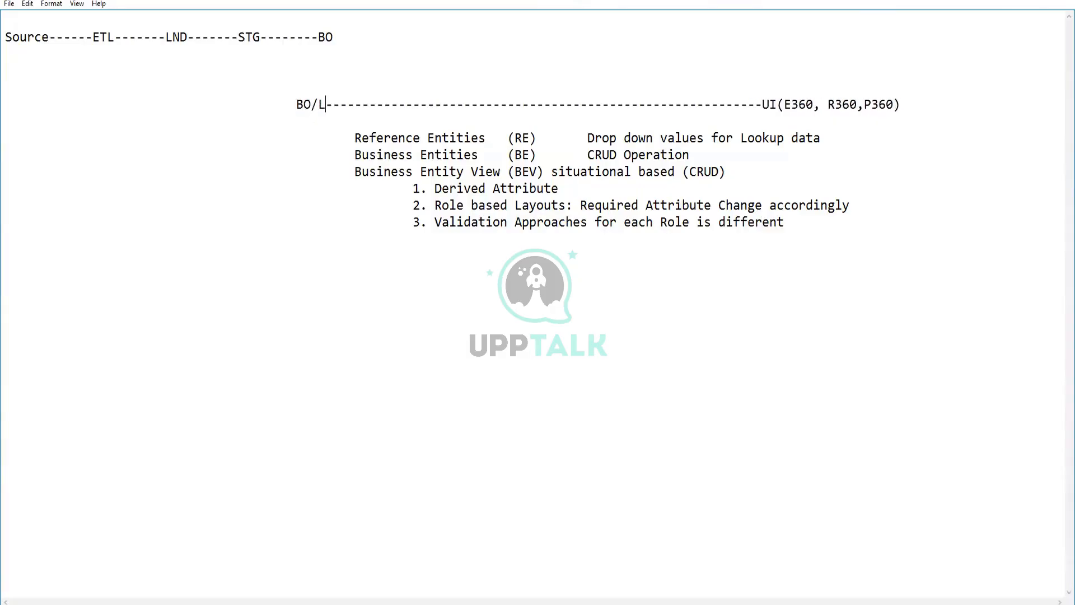
{"action": "type", "text": "KP"}
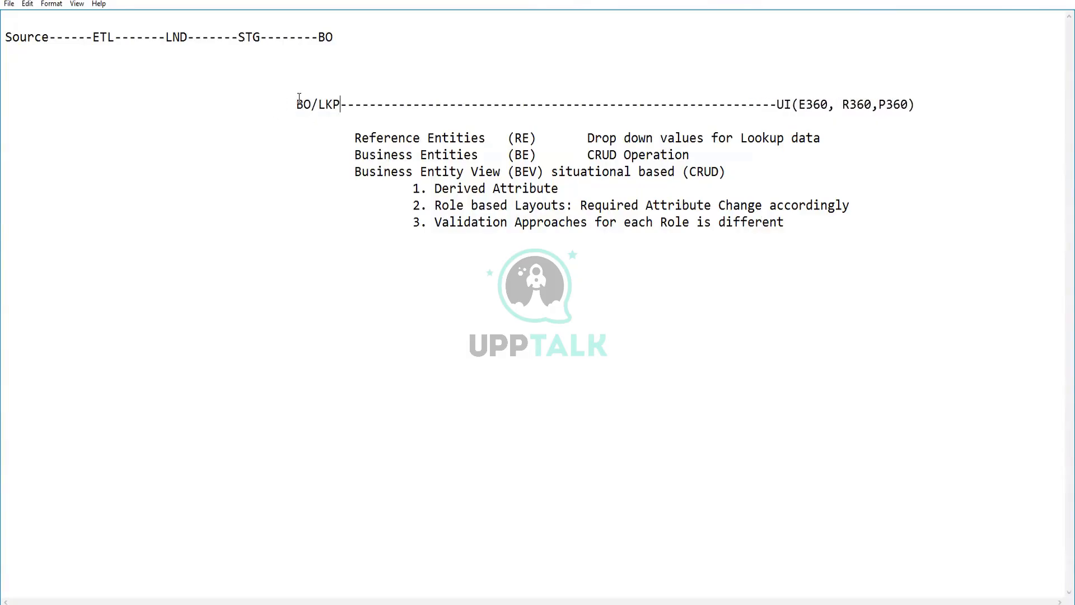
Insert "RE/BE" among the dashes shortly after BO/LKP in the flow line.
{"action": "left_click_drag", "start_coordinate": [392, 102], "coordinate": [413, 104]}
{"action": "type", "text": "RE"}
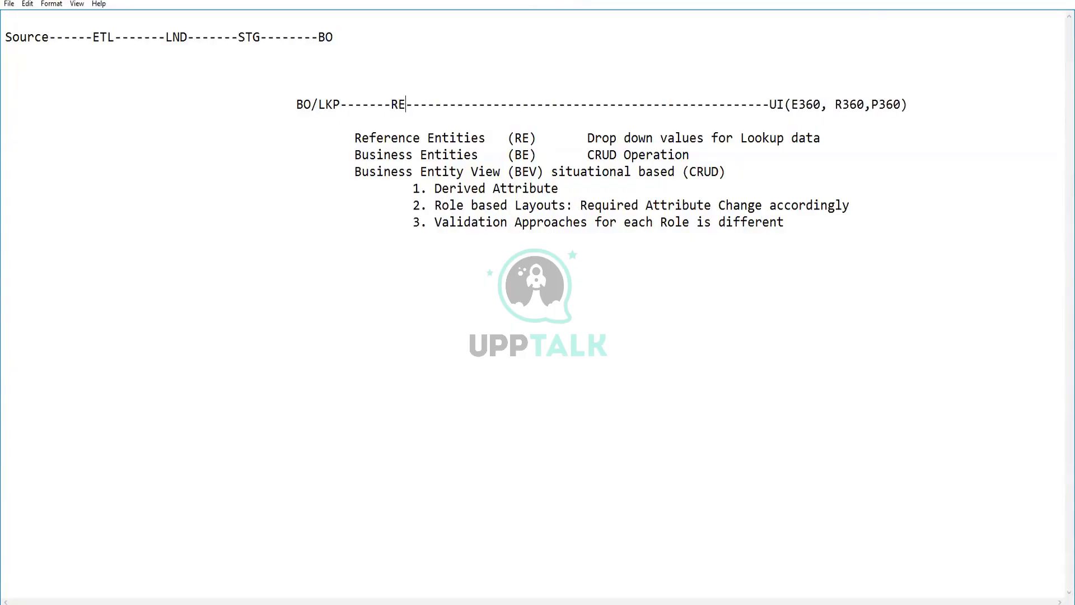
{"action": "type", "text": "?BE"}
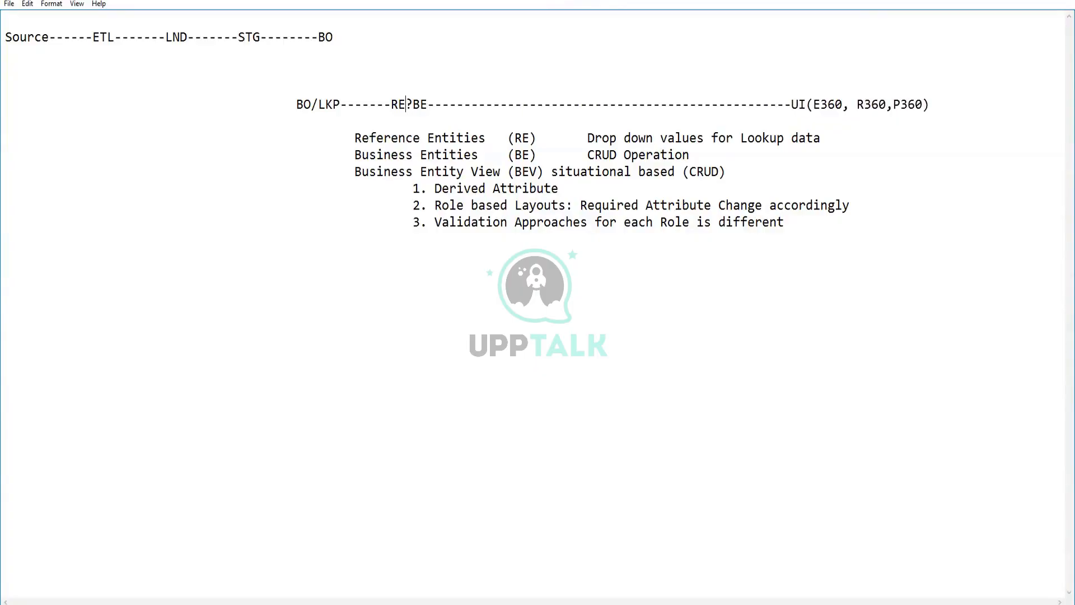
{"action": "key", "text": "Delete"}
{"action": "type", "text": "/"}
Add the label "(STG)" in front of the Business Entities line and "(LND)" in front of the Business Entity View line.
{"action": "left_click_drag", "start_coordinate": [377, 172], "coordinate": [477, 172]}
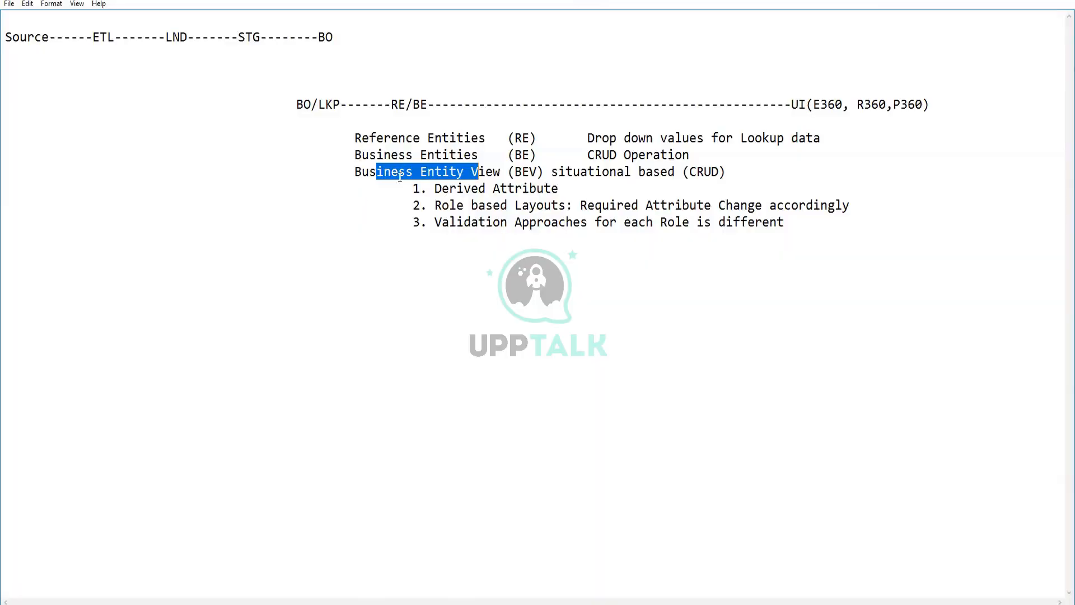
{"action": "left_click", "coordinate": [408, 158]}
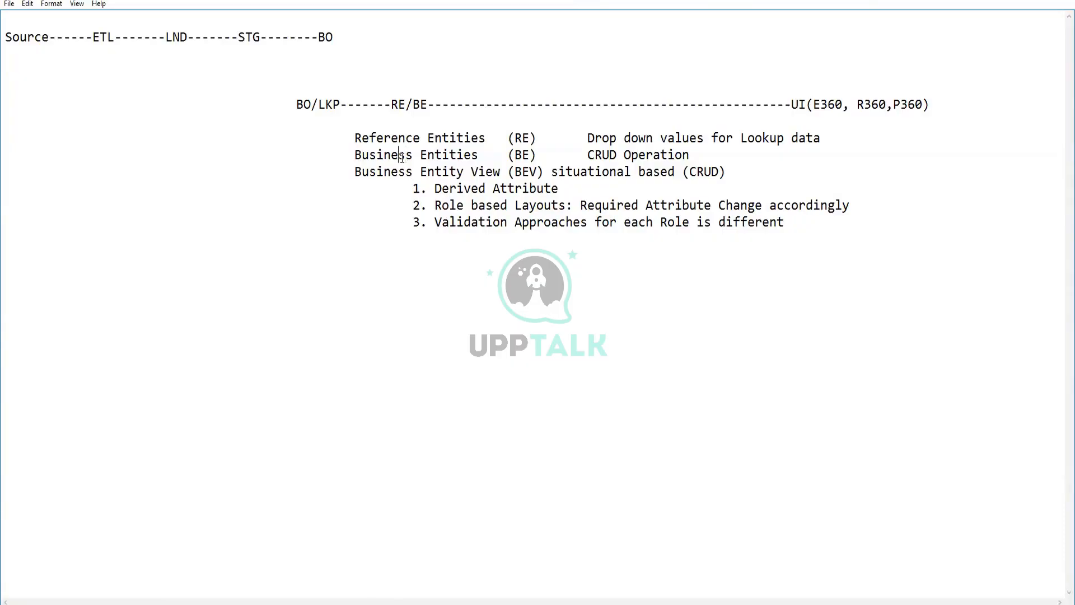
{"action": "left_click", "coordinate": [355, 156]}
{"action": "type", "text": ")"}
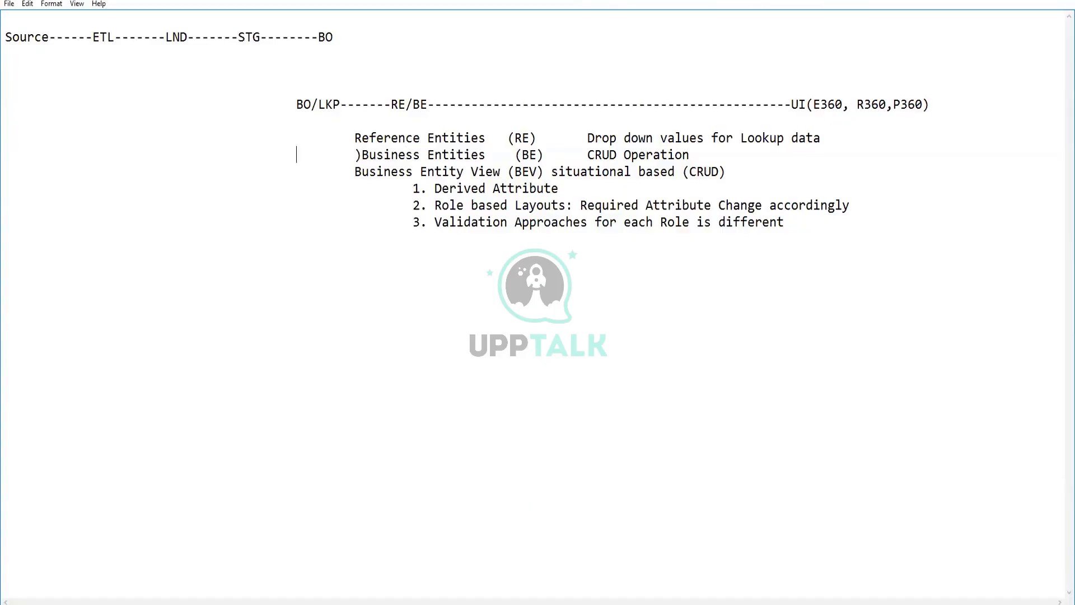
{"action": "type", "text": "("}
{"action": "key", "text": "shift+Right"}
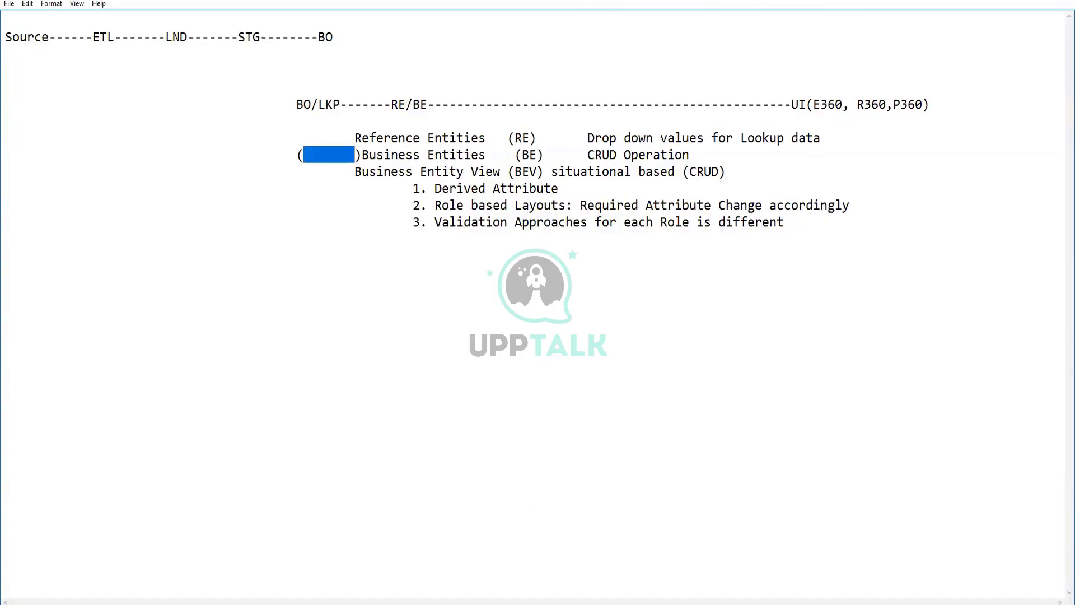
{"action": "type", "text": "STG"}
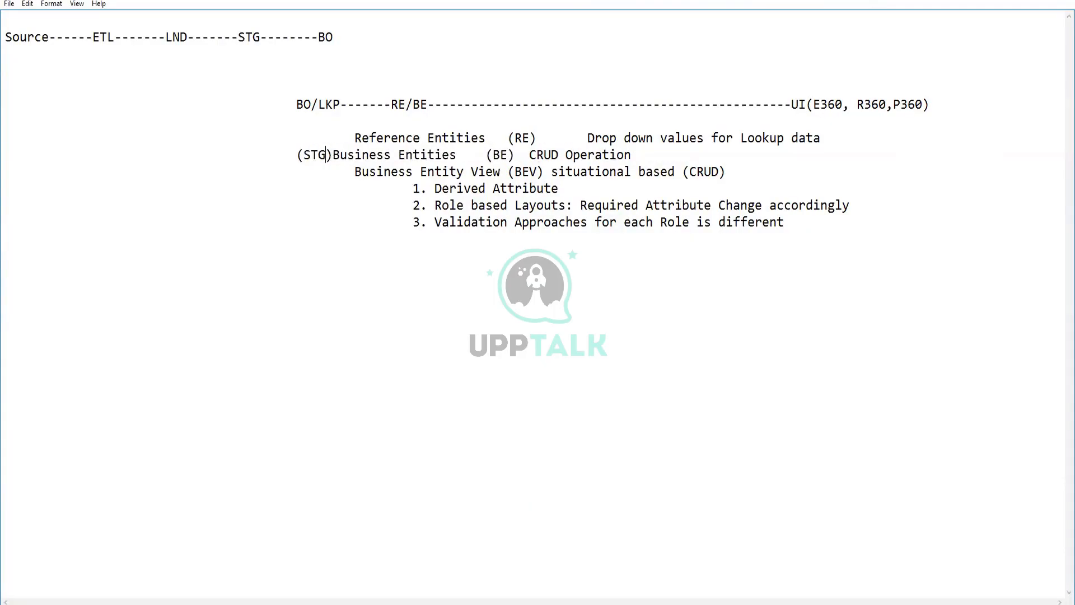
{"action": "key", "text": "Tab"}
{"action": "key", "text": "Down"}
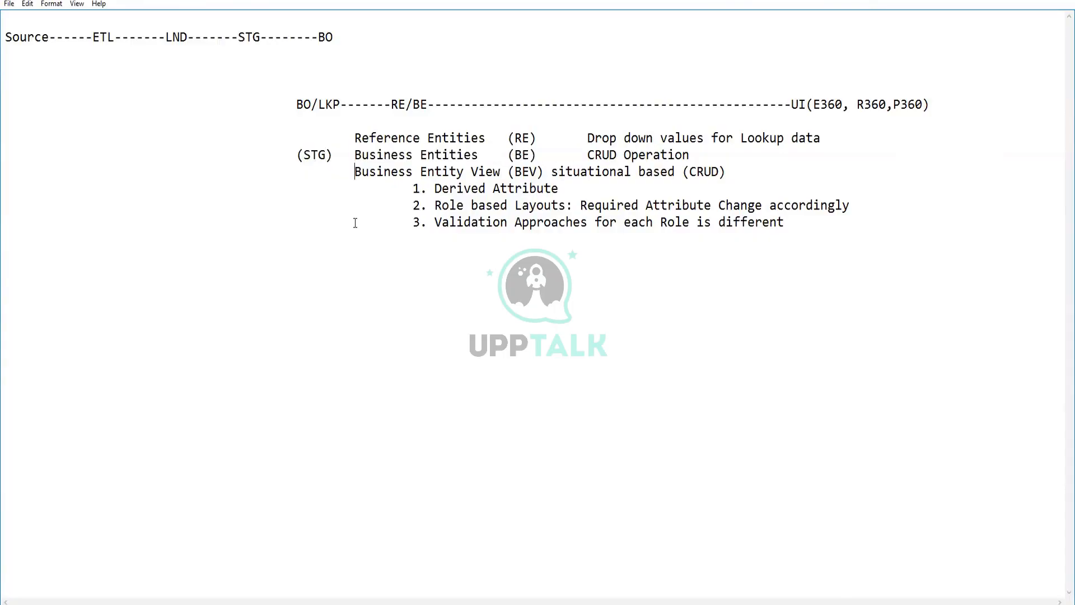
{"action": "type", "text": "(LND)"}
Delete the (STG) and (LND) labels in front of the business entity lines.
{"action": "double_click", "coordinate": [323, 155]}
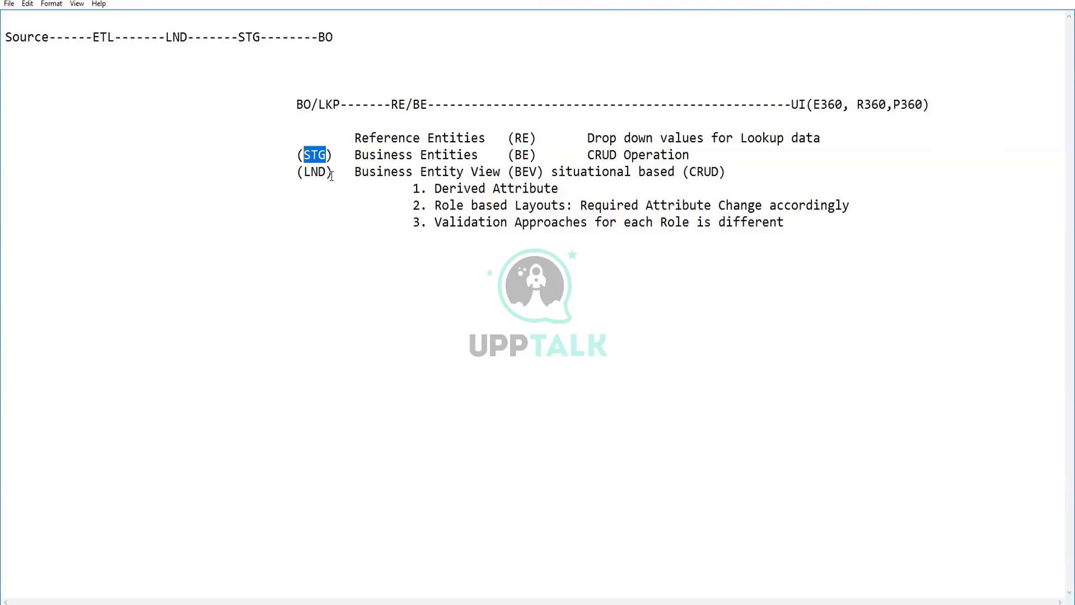
{"action": "left_click_drag", "start_coordinate": [333, 172], "coordinate": [296, 156]}
{"action": "left_click_drag", "start_coordinate": [334, 171], "coordinate": [298, 171]}
{"action": "key", "text": "Delete"}
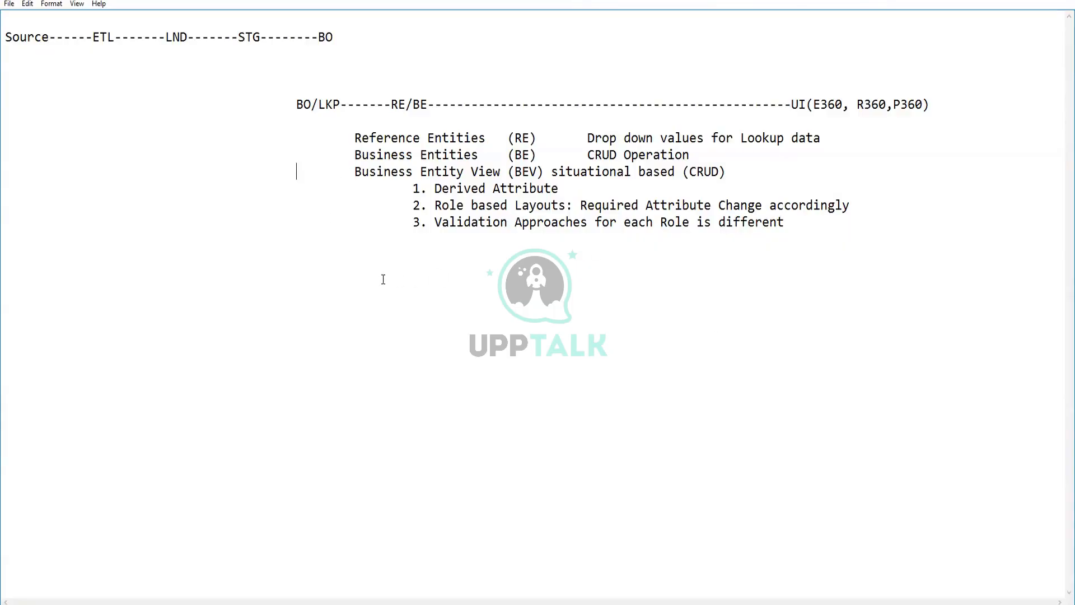
Add the line "Transformations: Connecting BE to BEV" below the numbered list, aligned with the Business Entity View line.
{"action": "key", "text": "Down"}
{"action": "left_click", "coordinate": [804, 233]}
{"action": "key", "text": "Return"}
{"action": "key", "text": "Tab"}
{"action": "type", "text": "`"}
{"action": "key", "text": "BackSpace"}
{"action": "type", "text": "Transformatins"}
{"action": "key", "text": "BackSpace"}
{"action": "key", "text": "BackSpace"}
{"action": "type", "text": "n"}
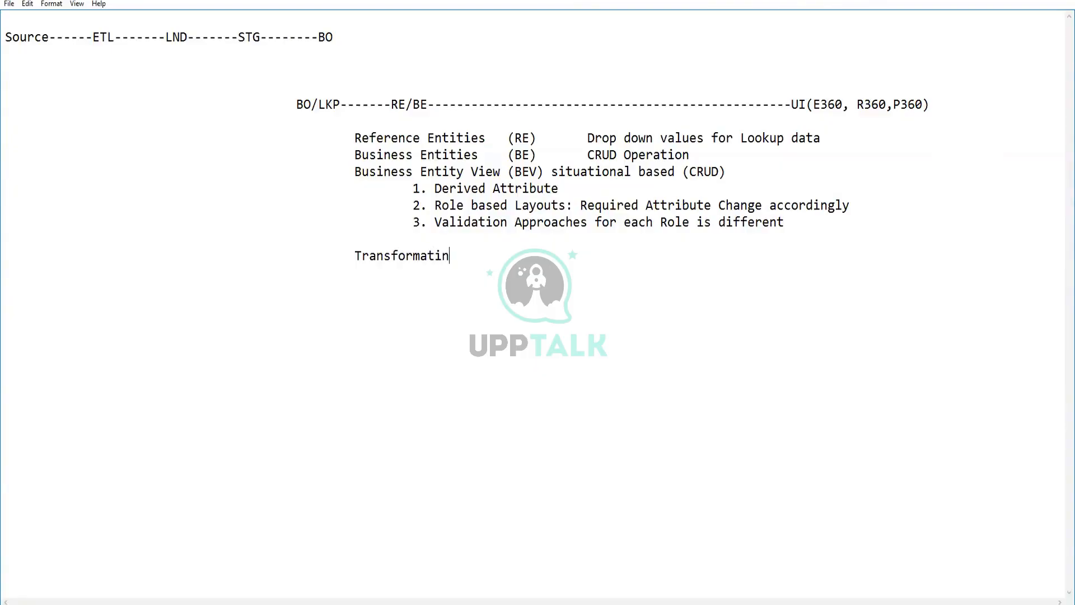
{"action": "key", "text": "BackSpace"}
{"action": "type", "text": "ons: Connection"}
{"action": "key", "text": "BackSpace"}
{"action": "key", "text": "BackSpace"}
{"action": "type", "text": "ng BE to"}
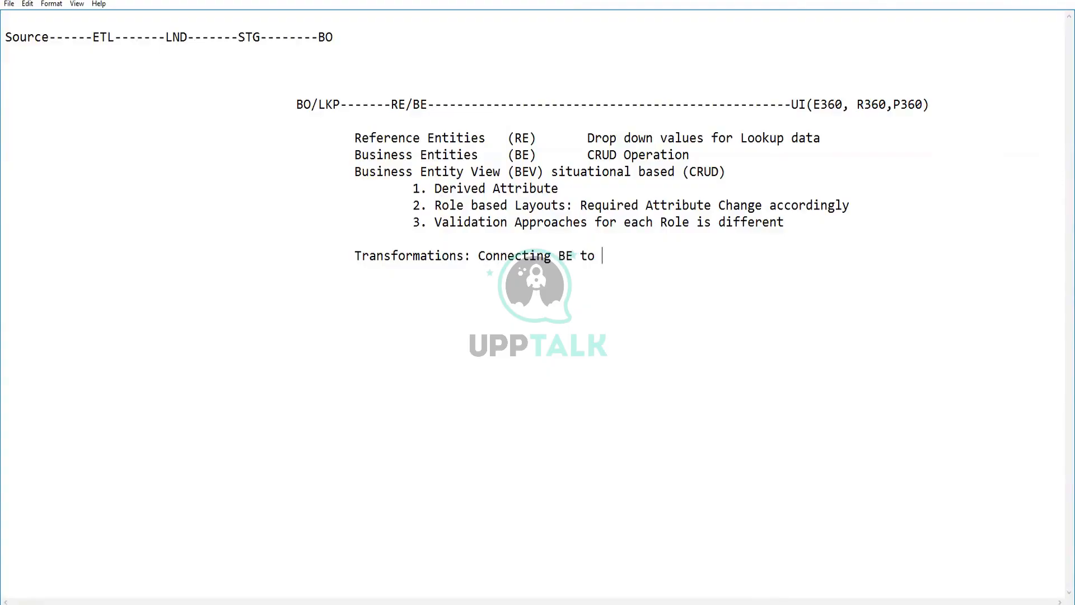
{"action": "type", "text": " BEV"}
Replace a few dashes midway between RE/BE and UI in the flow line with "BEV".
{"action": "left_click_drag", "start_coordinate": [355, 170], "coordinate": [498, 170]}
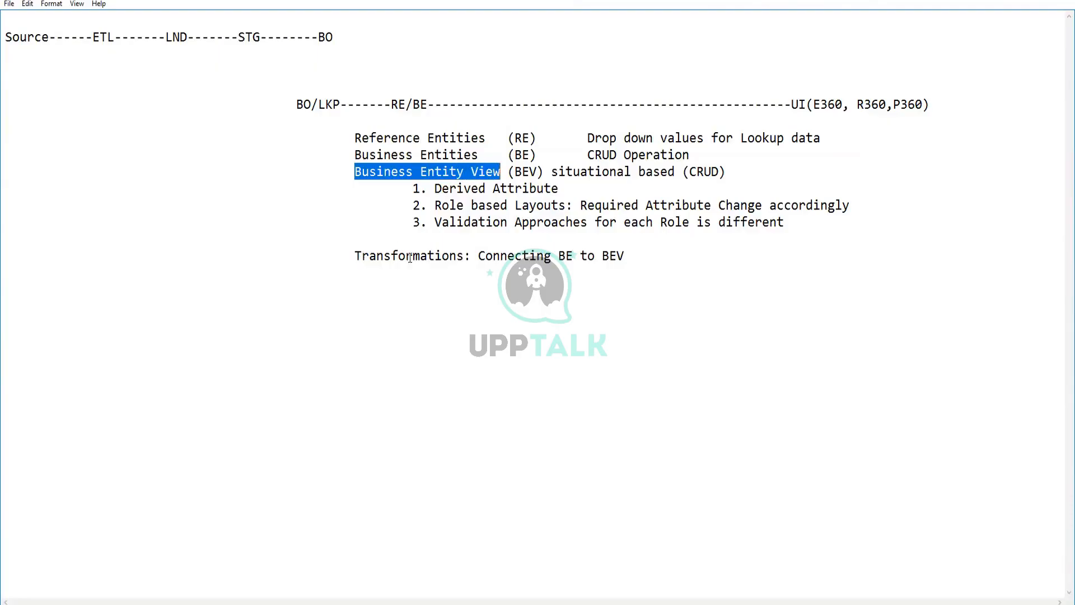
{"action": "left_click", "coordinate": [734, 170]}
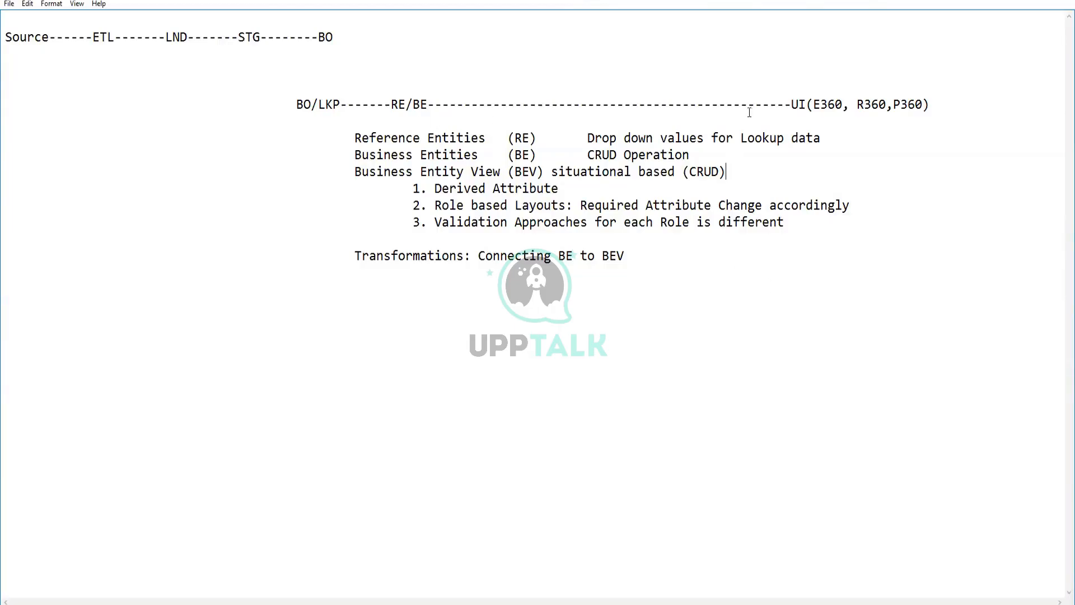
{"action": "left_click_drag", "start_coordinate": [610, 104], "coordinate": [643, 103]}
{"action": "type", "text": "BEV"}
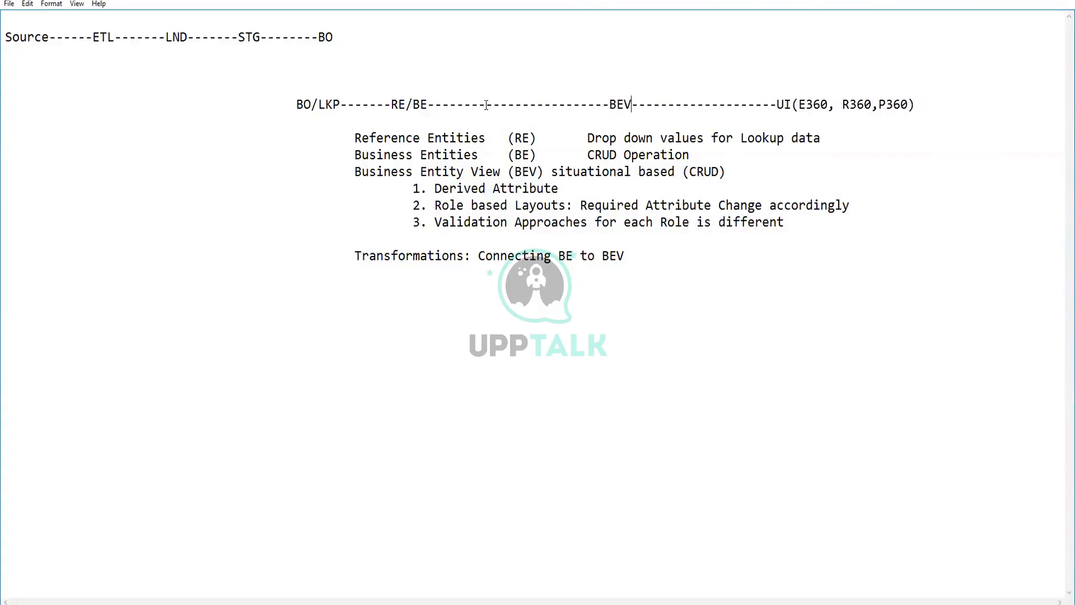
Replace some of the dashes between RE/BE and BEV in the flow line with "Transformation".
{"action": "left_click_drag", "start_coordinate": [485, 105], "coordinate": [524, 104]}
{"action": "type", "text": "Transforma"}
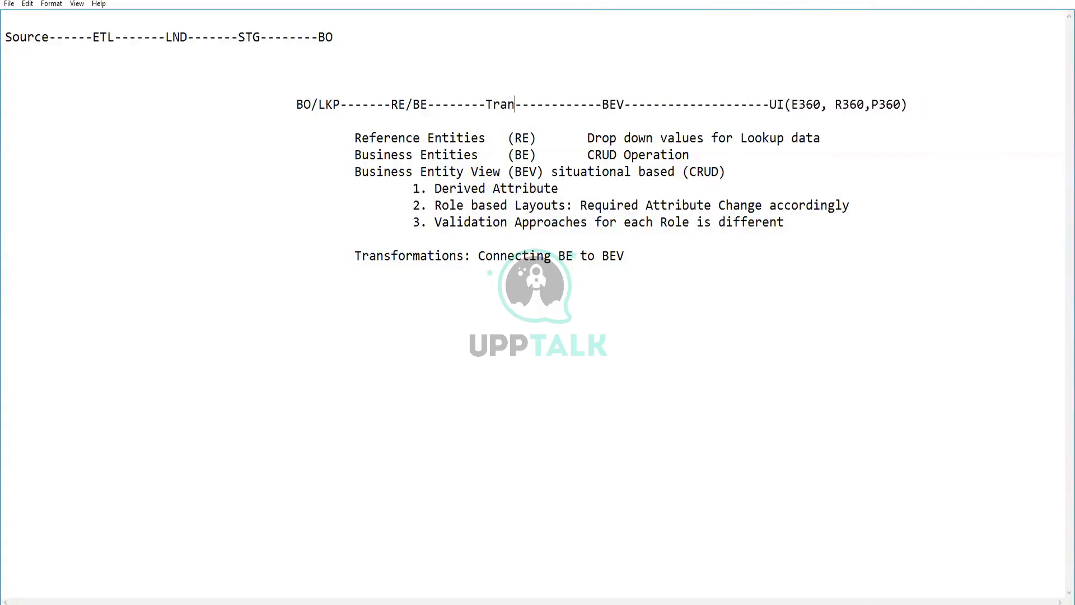
{"action": "type", "text": "tion"}
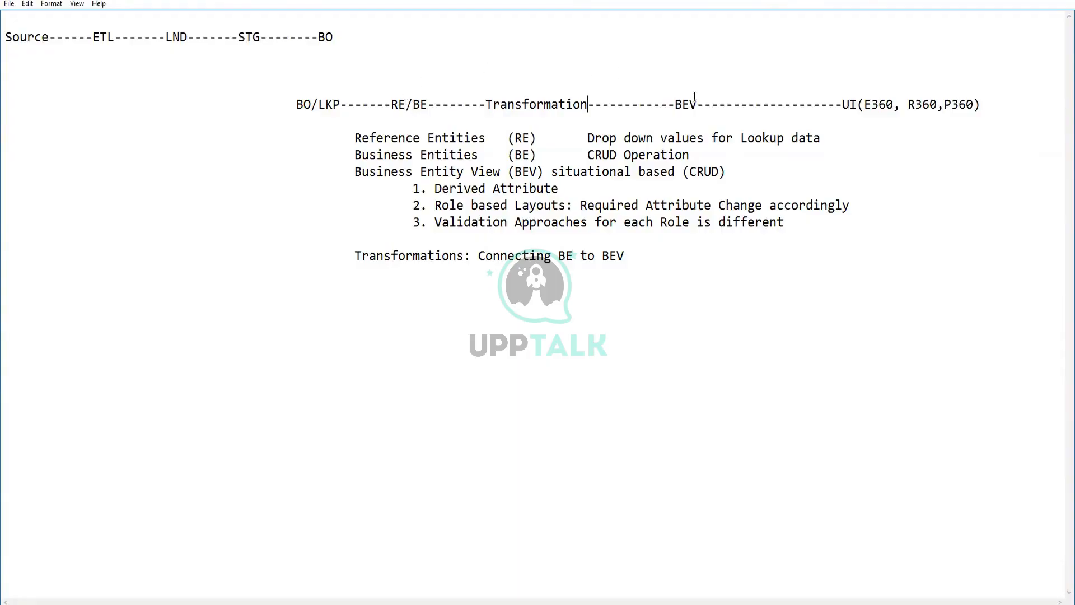
Replace some of the dashes between BEV and UI in the flow line with "Layouts".
{"action": "left_click_drag", "start_coordinate": [696, 104], "coordinate": [684, 106]}
{"action": "double_click", "coordinate": [543, 105]}
{"action": "left_click", "coordinate": [535, 107]}
{"action": "left_click_drag", "start_coordinate": [689, 107], "coordinate": [682, 106]}
{"action": "left_click", "coordinate": [698, 106]}
{"action": "left_click_drag", "start_coordinate": [762, 105], "coordinate": [798, 102]}
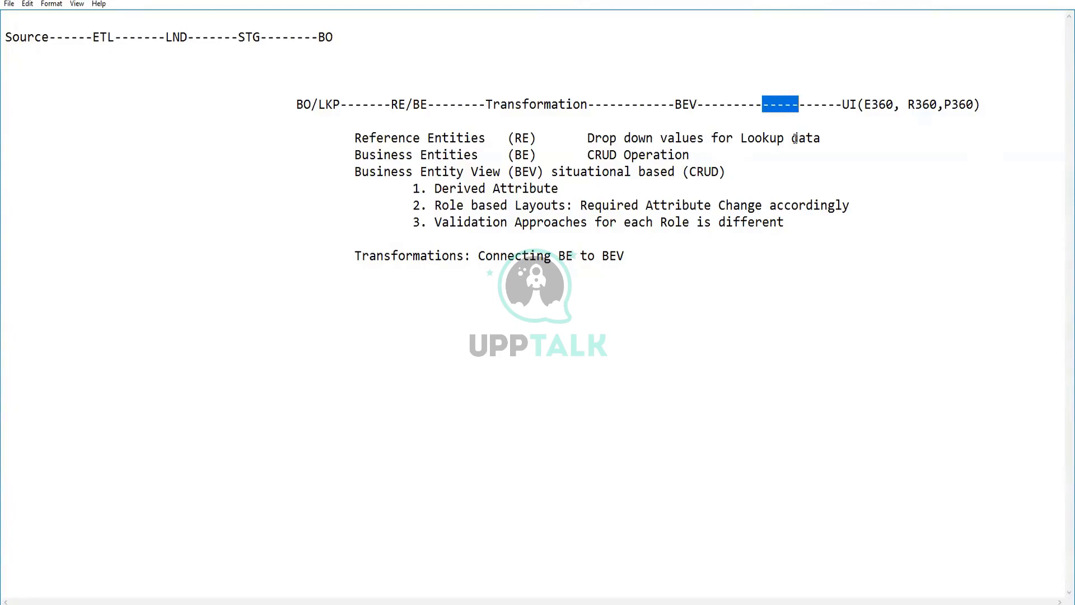
{"action": "type", "text": "Layouts"}
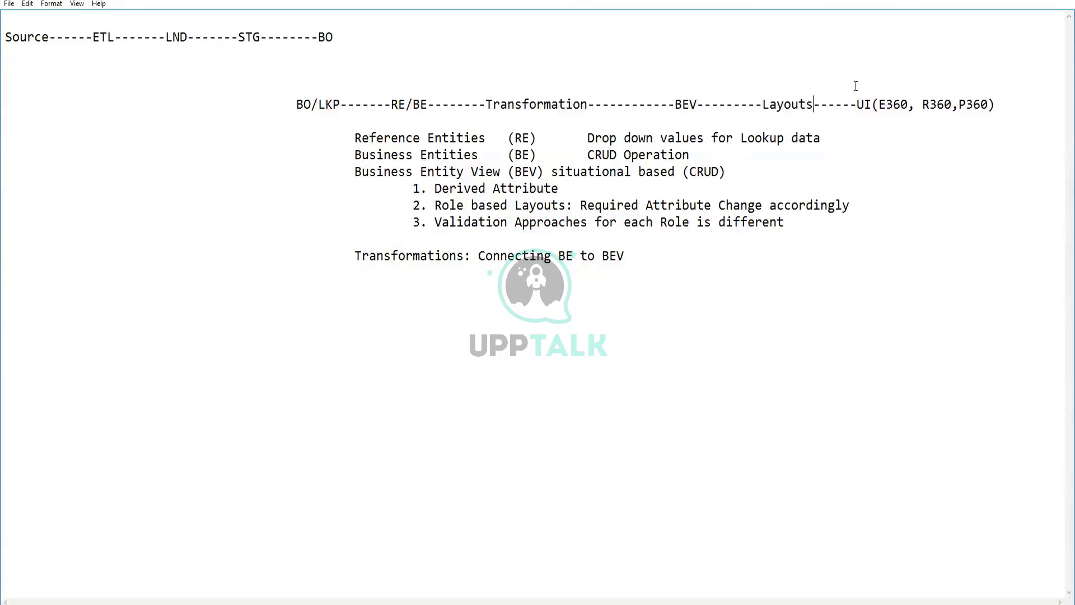
{"action": "left_click", "coordinate": [784, 104]}
{"action": "left_click_drag", "start_coordinate": [295, 105], "coordinate": [340, 105]}
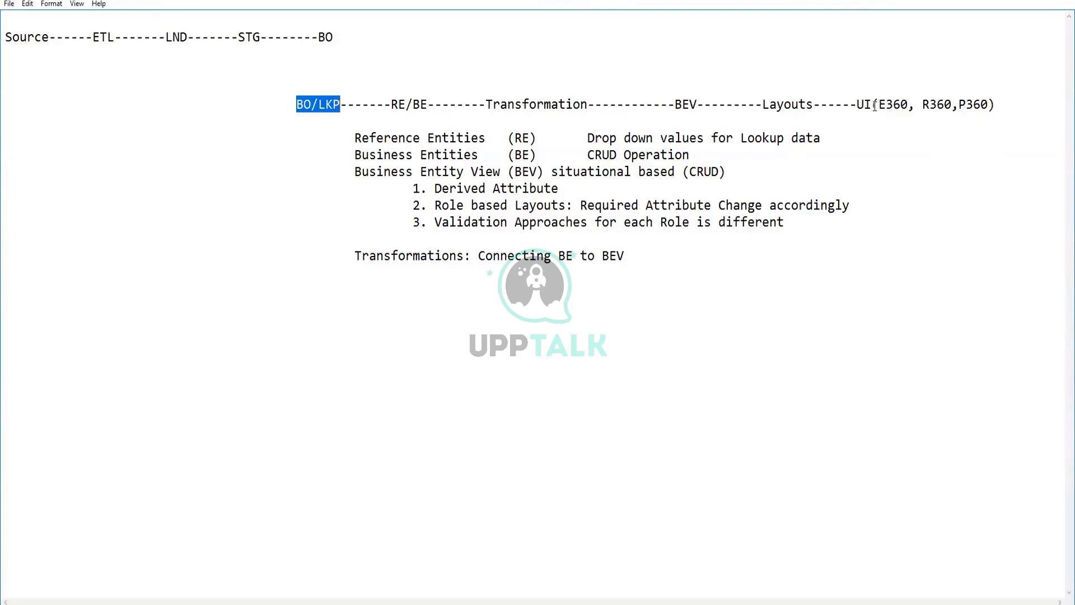
{"action": "left_click_drag", "start_coordinate": [872, 105], "coordinate": [857, 105]}
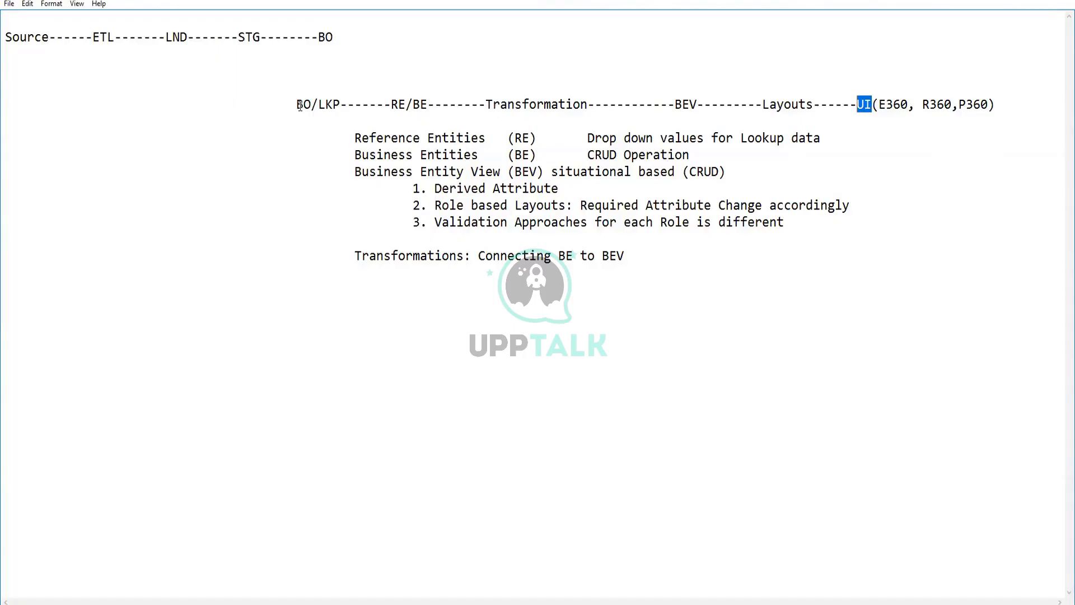
{"action": "left_click", "coordinate": [423, 253]}
{"action": "double_click", "coordinate": [425, 253]}
Add the heading "5Types" a few lines below the Transformations line, indented once, and start a further indented line under it.
{"action": "left_click", "coordinate": [676, 256]}
{"action": "key", "text": "Return"}
{"action": "key", "text": "Return"}
{"action": "key", "text": "Return"}
{"action": "key", "text": "Tab"}
{"action": "type", "text": "5Types"}
{"action": "key", "text": "Return"}
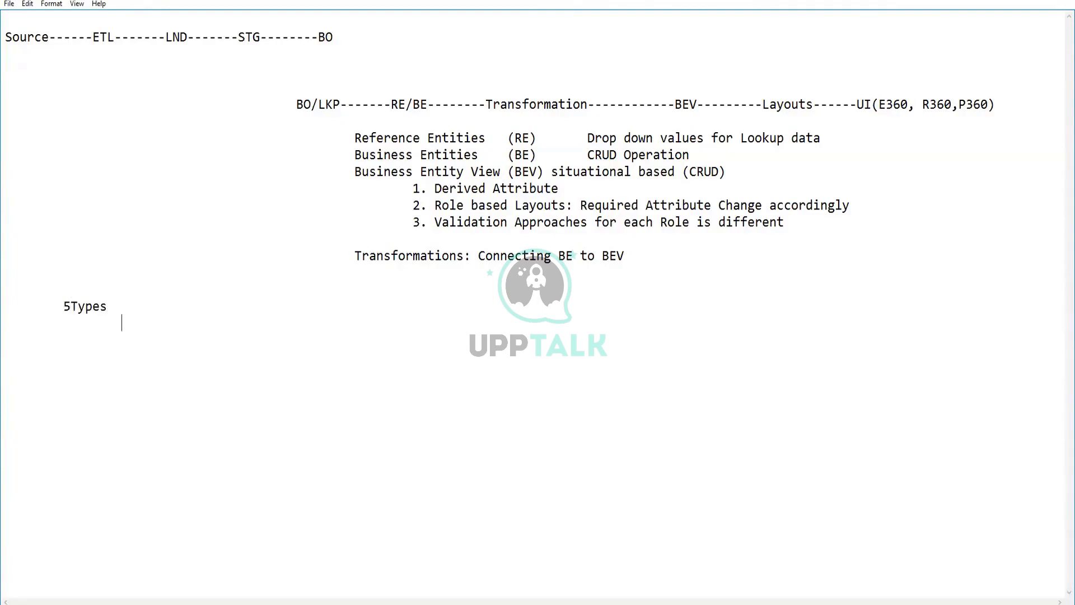
List "1. BE to BEV", "2. BEV to BE" and "3. BE to BE" under the 5Types heading.
{"action": "type", "text": "1. "}
{"action": "type", "text": "BE to BEV "}
{"action": "type", "text": "2. BEV"}
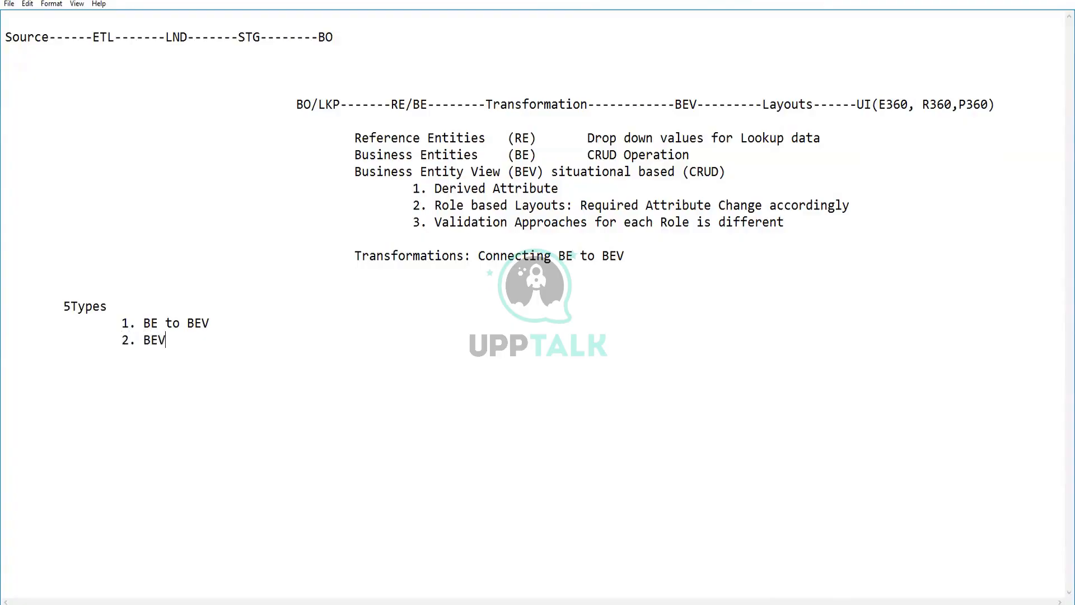
{"action": "type", "text": " to BE 3 BE to BE"}
{"action": "key", "text": "Left"}
{"action": "key", "text": "Left"}
{"action": "key", "text": "Left"}
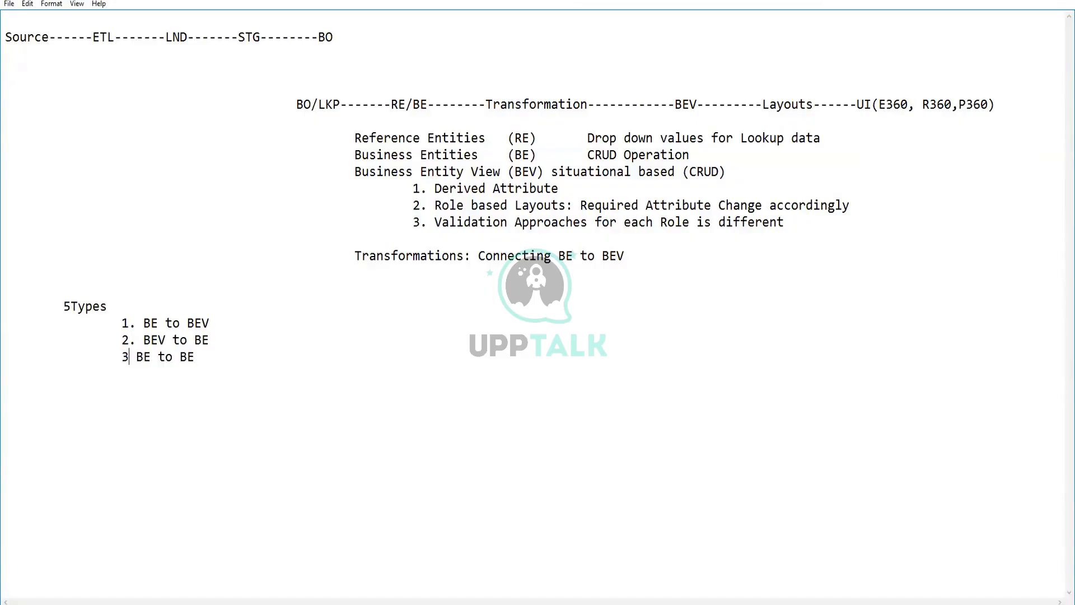
{"action": "type", "text": "."}
{"action": "key", "text": "End"}
Complete the list of types with "4. BE to XML" and "5. XML to BE".
{"action": "type", "text": "4. BE to XML"}
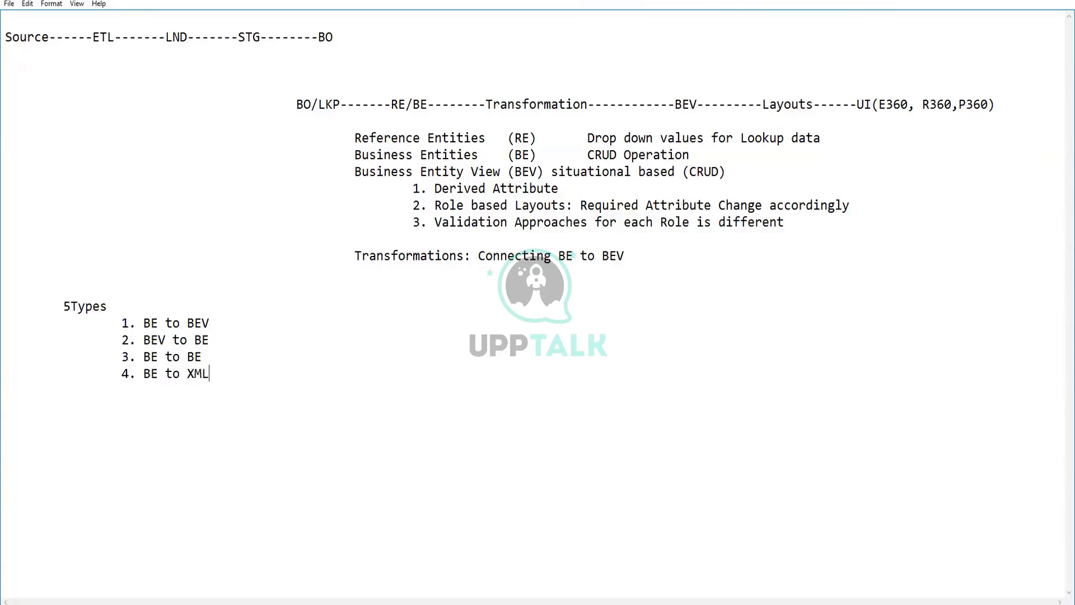
{"action": "type", "text": "4"}
{"action": "key", "text": "BackSpace"}
{"action": "type", "text": "5. XML to BE"}
Annotate the "3. BE to BE" item with "(Validation Approaches)".
{"action": "left_click_drag", "start_coordinate": [211, 390], "coordinate": [100, 379]}
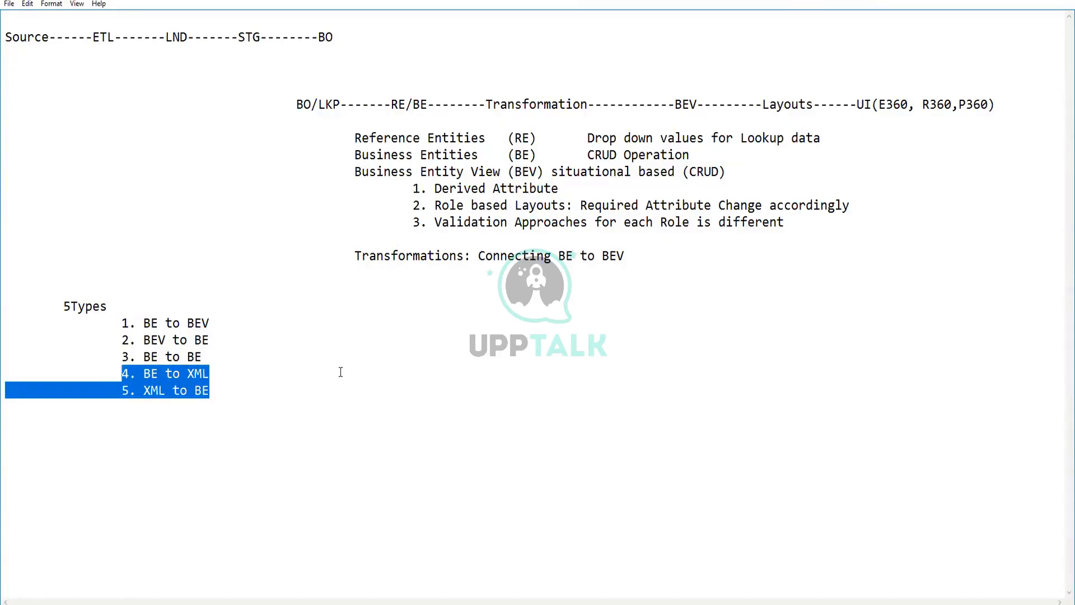
{"action": "left_click", "coordinate": [234, 359]}
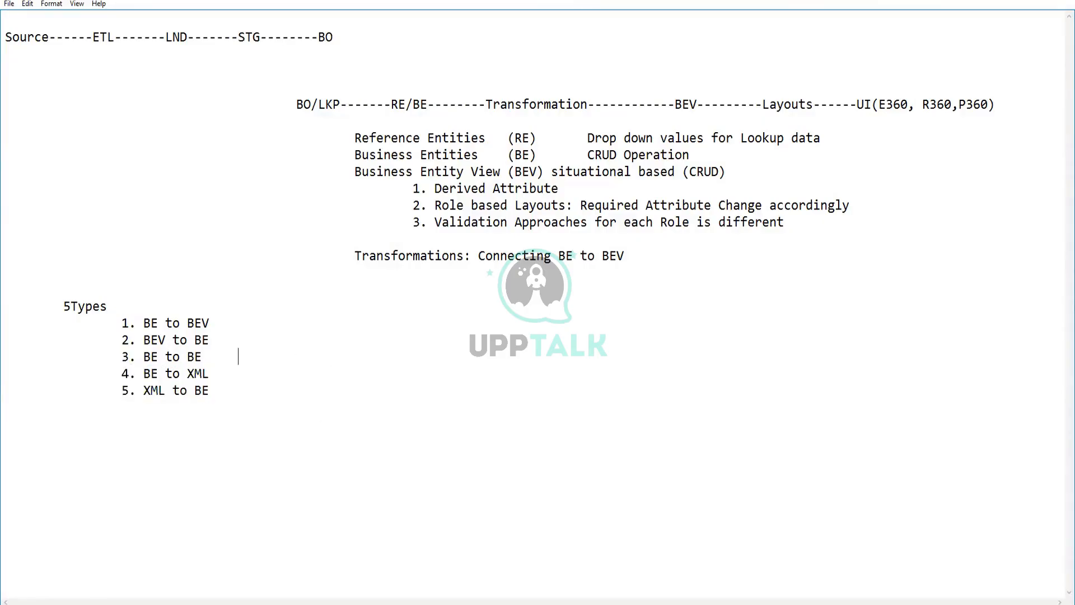
{"action": "type", "text": "(Validation Appro"}
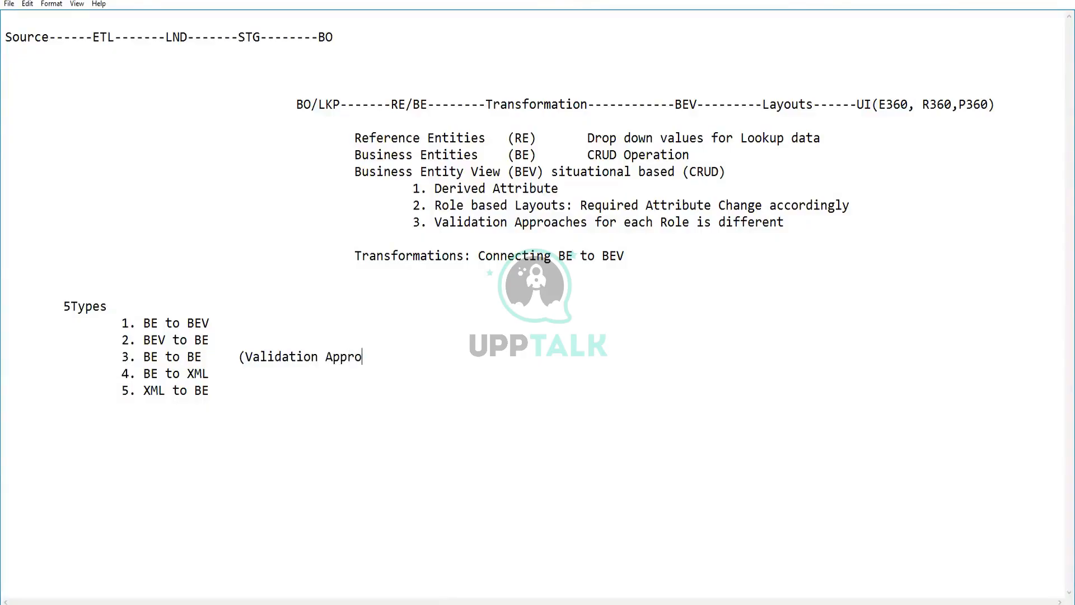
{"action": "type", "text": "aches)"}
Add "(email validation--)" after the (Validation Approaches) note on the BE to BE item.
{"action": "left_click_drag", "start_coordinate": [439, 223], "coordinate": [580, 223]}
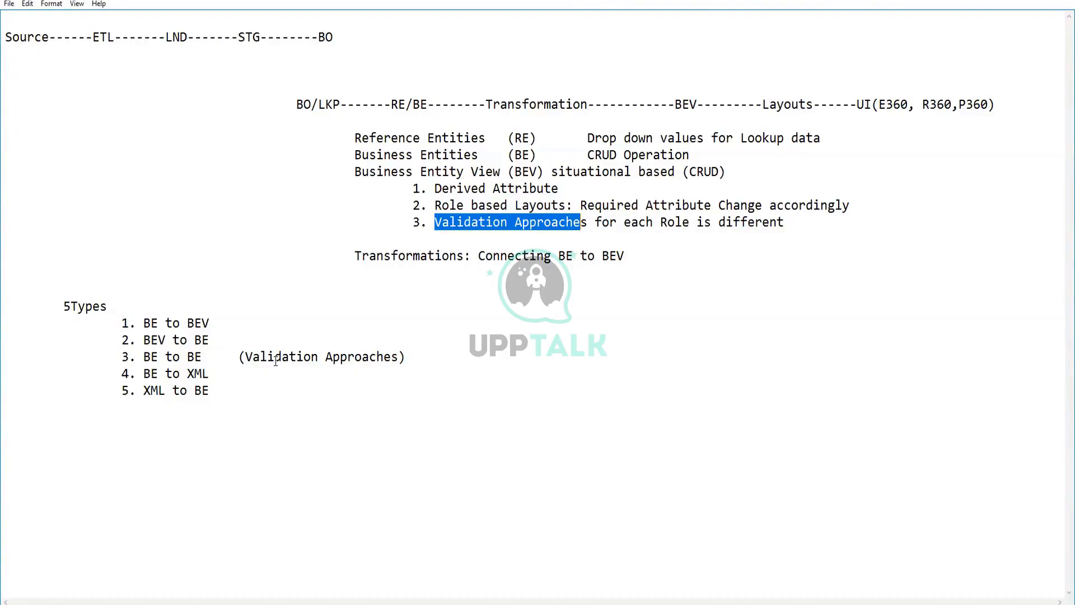
{"action": "left_click_drag", "start_coordinate": [246, 356], "coordinate": [399, 357]}
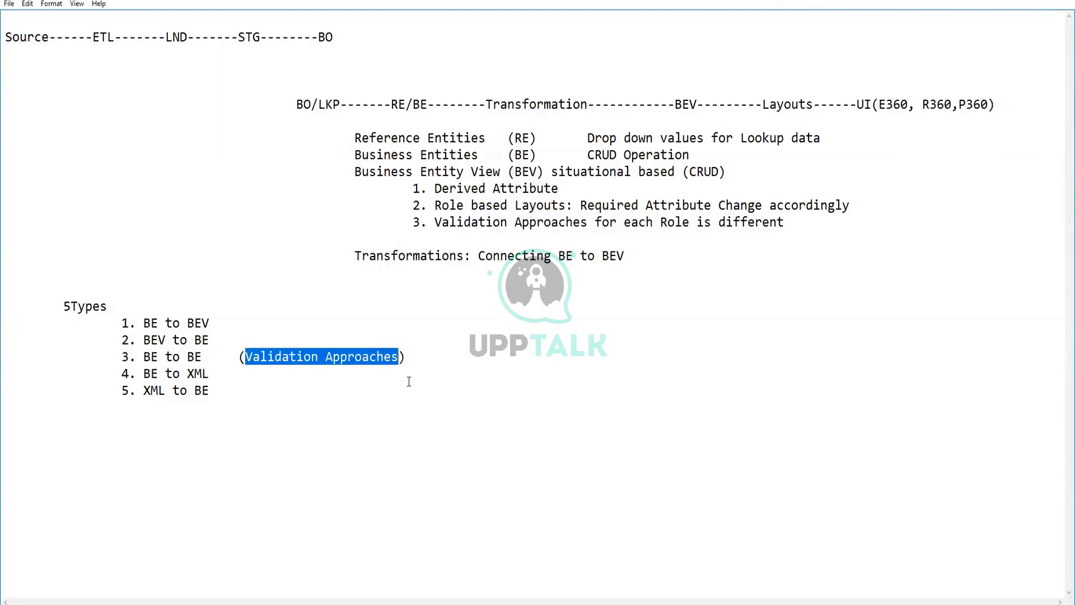
{"action": "left_click", "coordinate": [413, 361]}
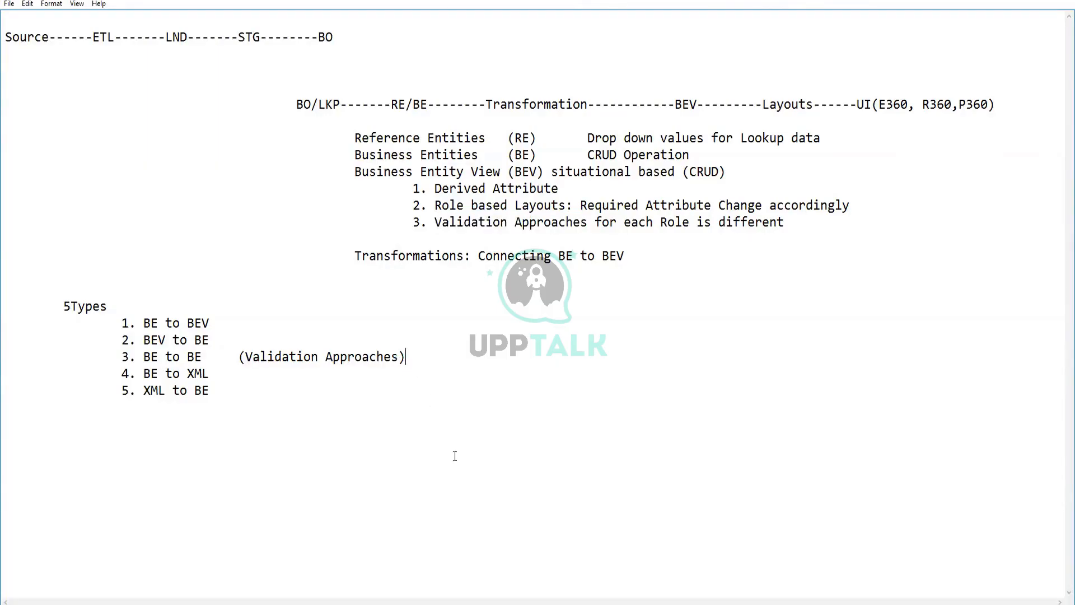
{"action": "type", "text": "(emai"}
{"action": "type", "text": "l valida"}
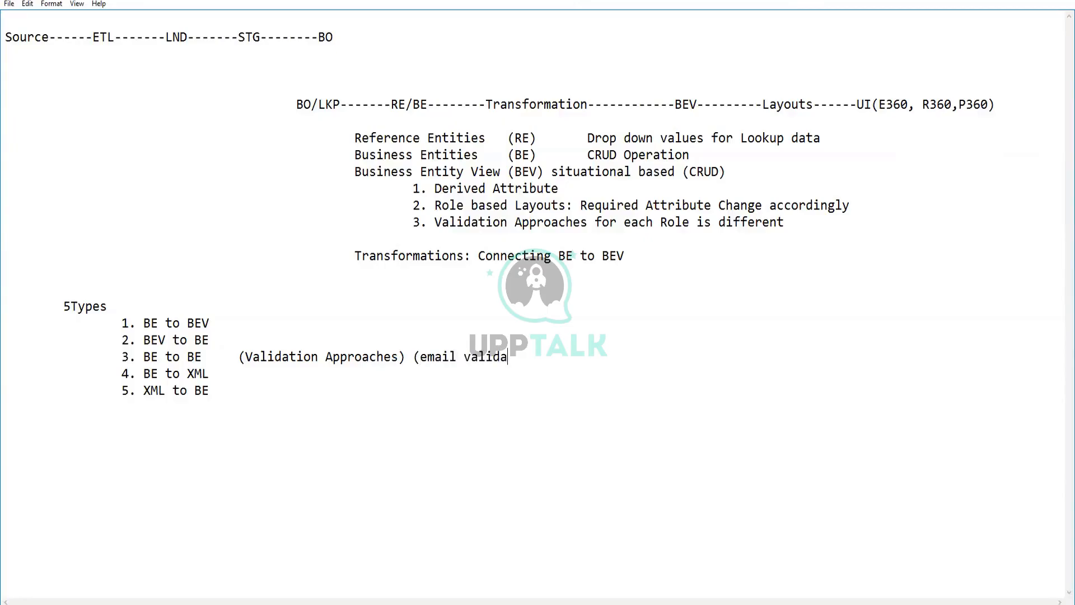
{"action": "type", "text": "tion--)"}
{"action": "left_click_drag", "start_coordinate": [421, 357], "coordinate": [541, 353]}
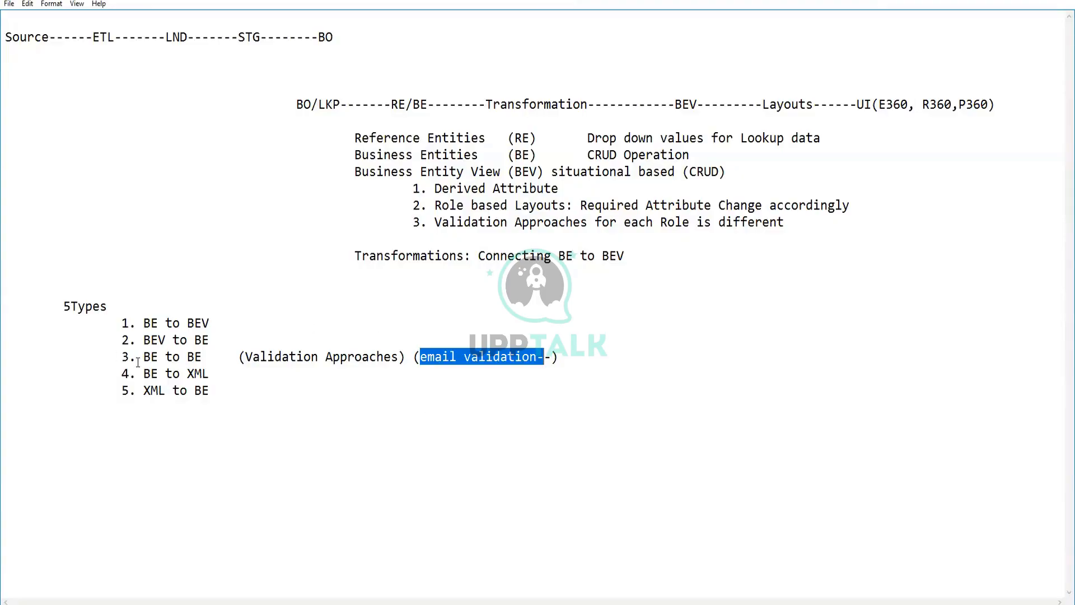
{"action": "left_click_drag", "start_coordinate": [144, 357], "coordinate": [205, 358]}
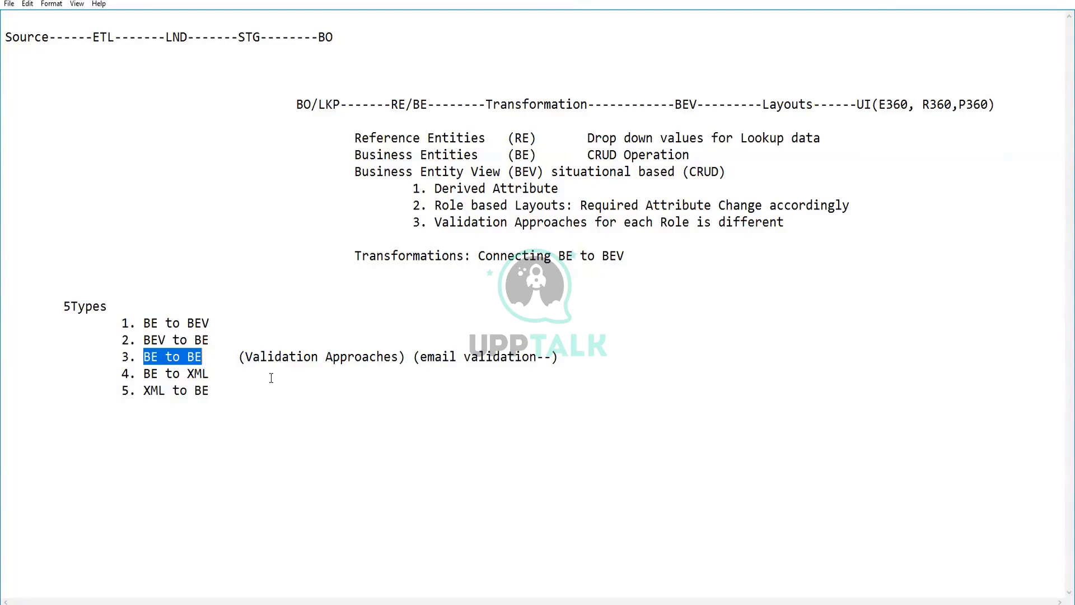
{"action": "left_click", "coordinate": [222, 313]}
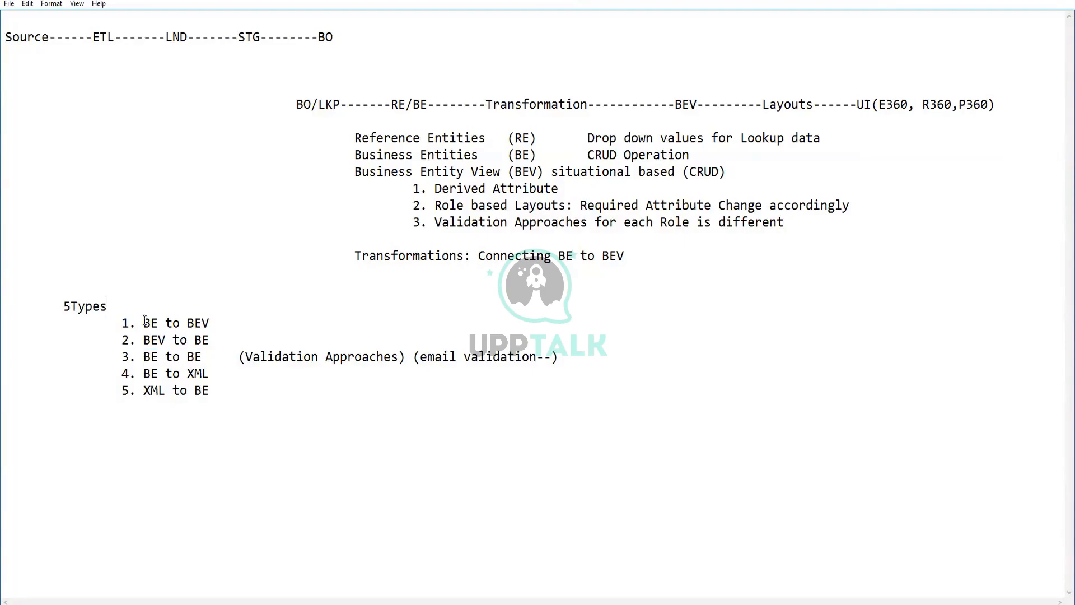
{"action": "left_click_drag", "start_coordinate": [144, 323], "coordinate": [210, 324]}
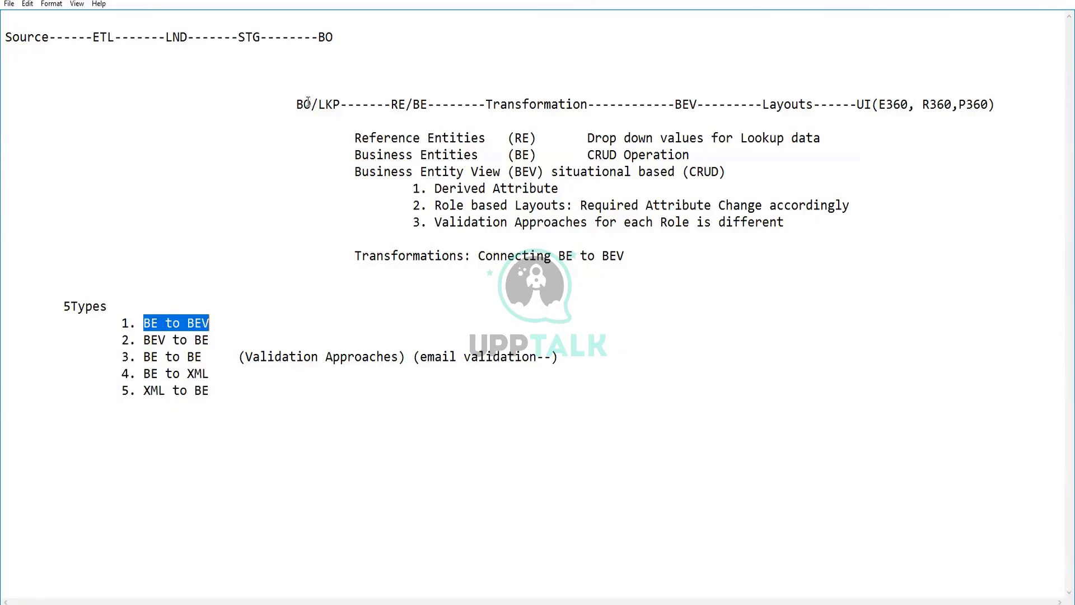
{"action": "left_click_drag", "start_coordinate": [297, 104], "coordinate": [726, 105]}
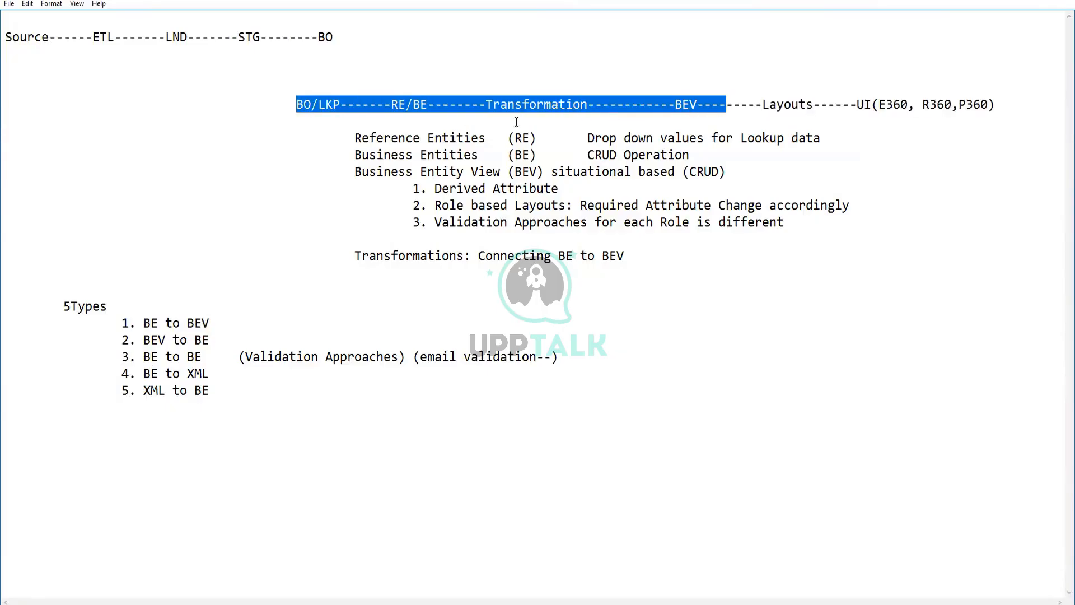
Annotate the "1. BE to BEV" item with "Read" and the "2. BEV to BE" item with "Write".
{"action": "left_click_drag", "start_coordinate": [406, 105], "coordinate": [428, 105]}
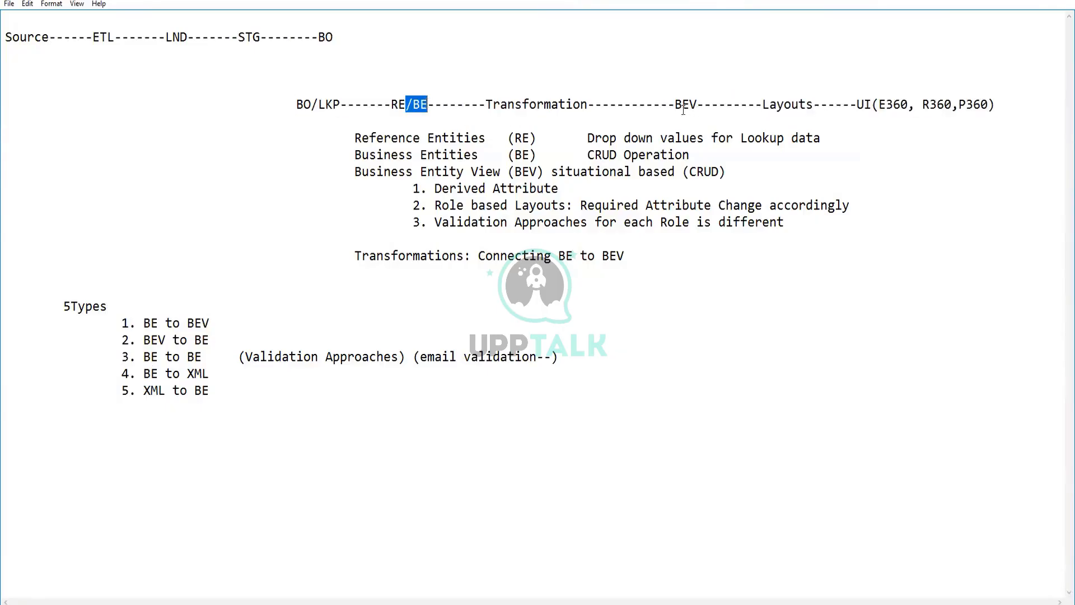
{"action": "left_click_drag", "start_coordinate": [674, 104], "coordinate": [697, 105]}
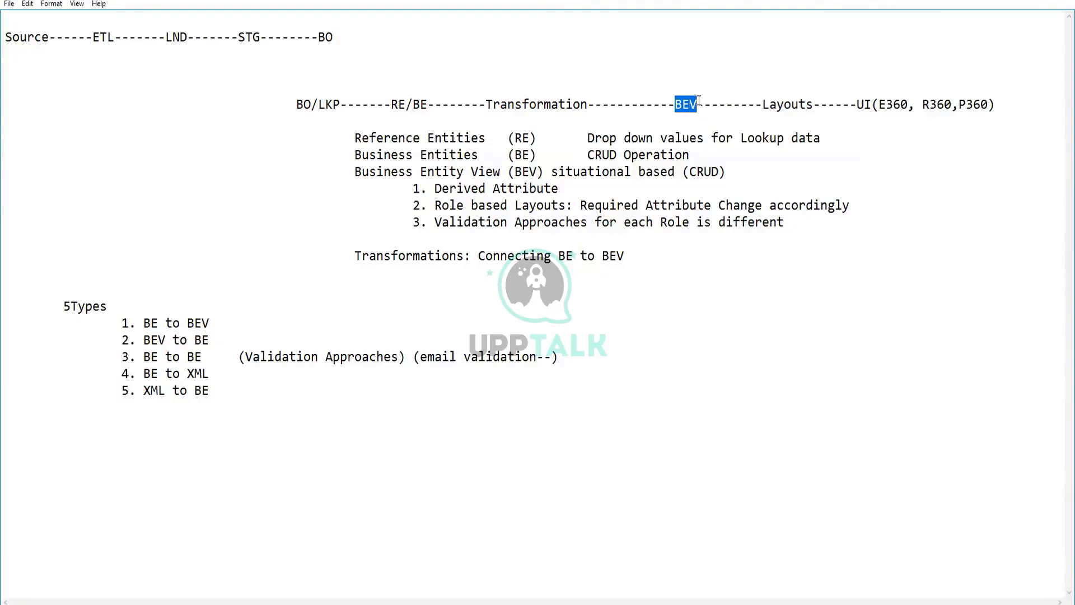
{"action": "left_click", "coordinate": [238, 323]}
{"action": "type", "text": "Read"}
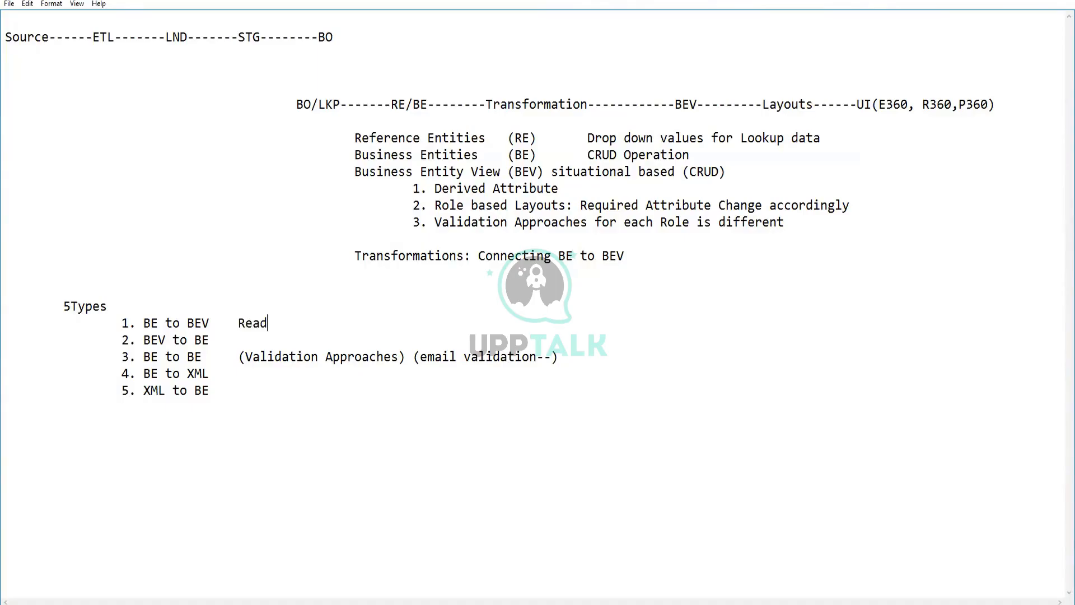
{"action": "key", "text": "Down"}
{"action": "key", "text": "Tab"}
{"action": "type", "text": "Write"}
{"action": "left_click", "coordinate": [248, 375]}
Switch to the Informatica MDM Provisioning Tool and show the Reference Entities in the business entity modeling area.
{"action": "key", "text": "alt+Tab"}
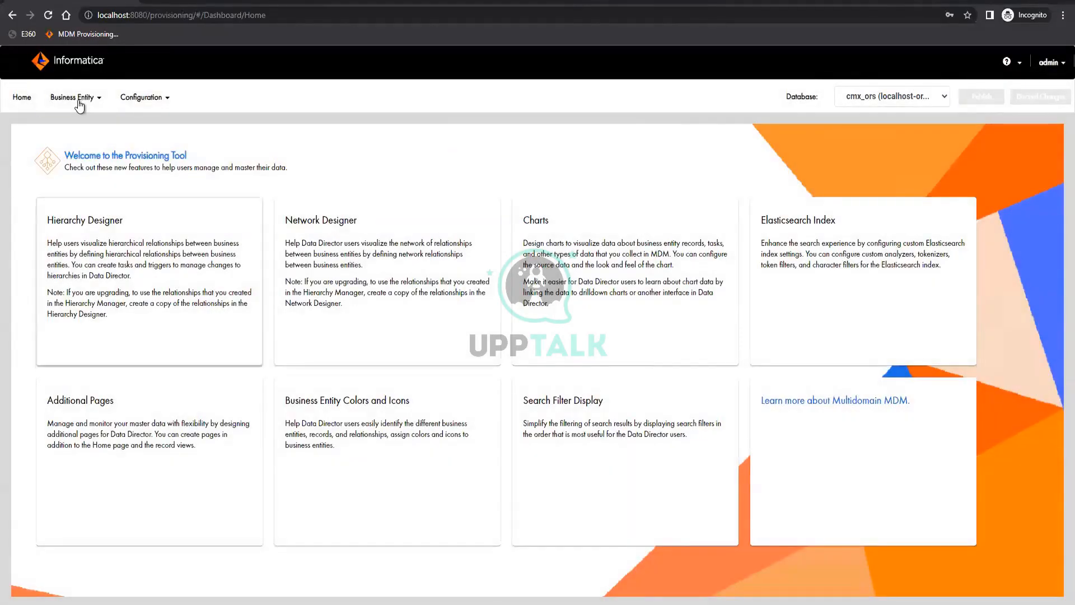
{"action": "left_click", "coordinate": [76, 98]}
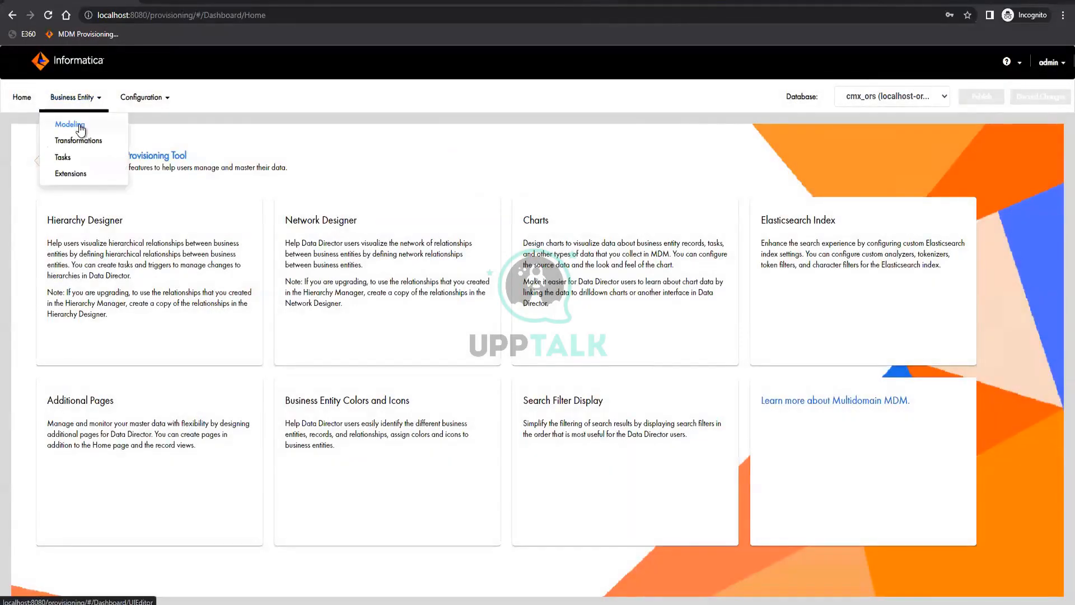
{"action": "left_click", "coordinate": [80, 128]}
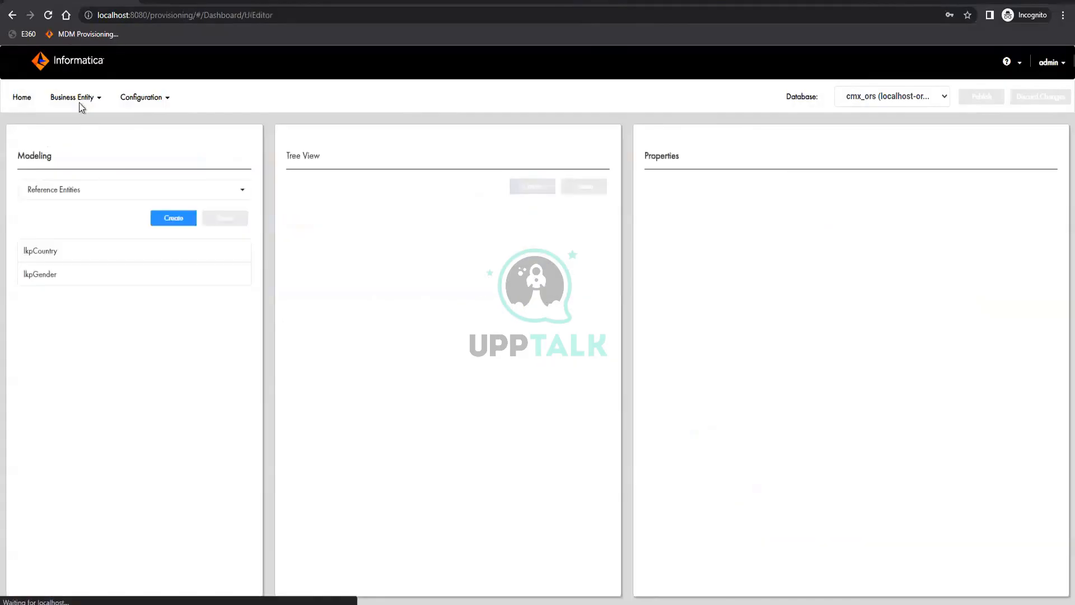
{"action": "left_click", "coordinate": [79, 190]}
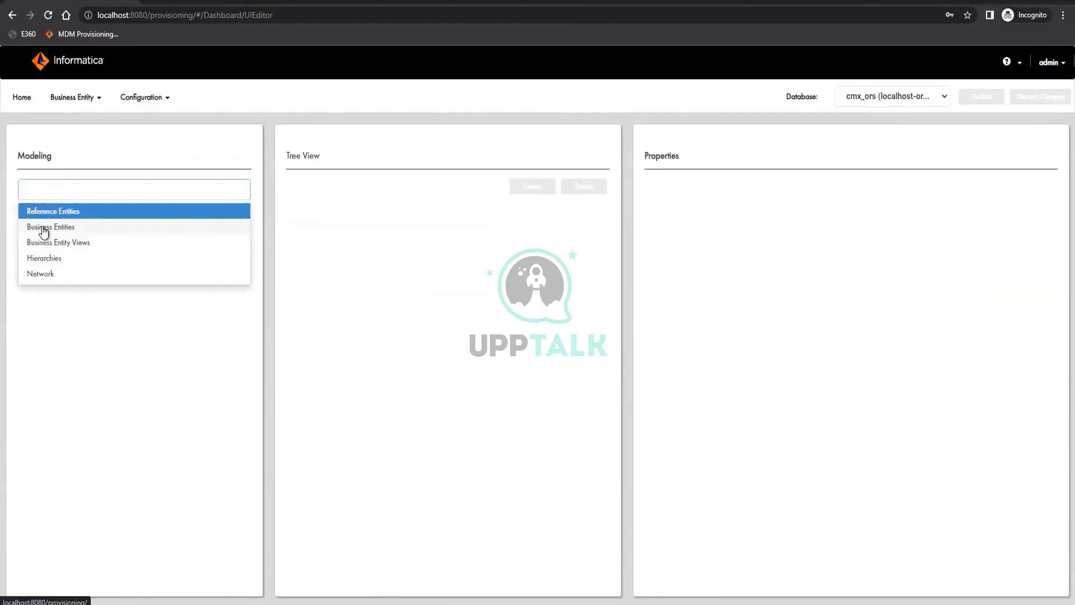
{"action": "left_click", "coordinate": [167, 213]}
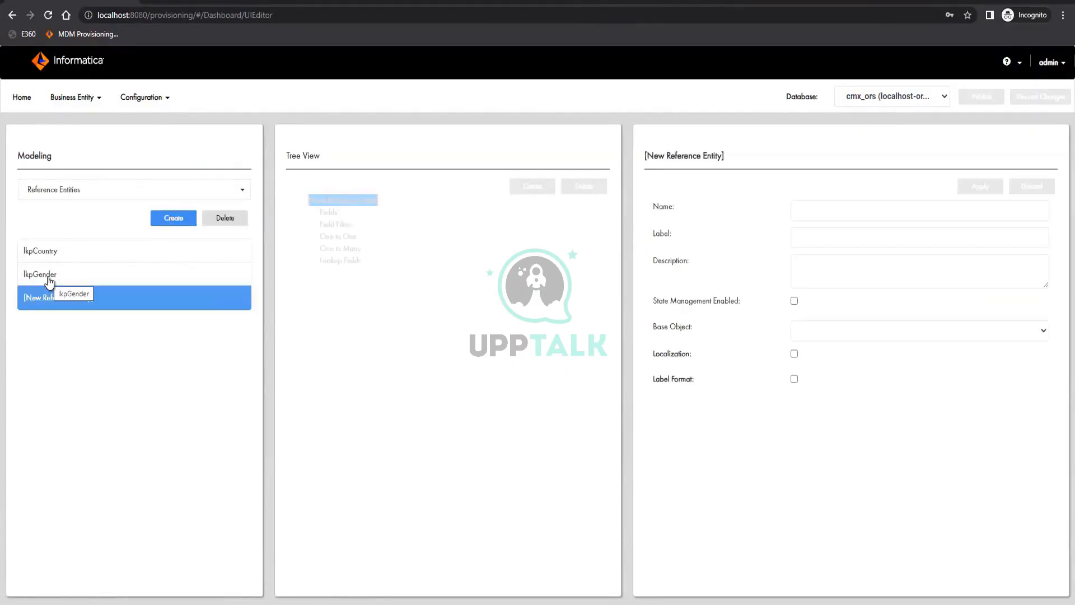
Delete the existing lkpGender reference entity and discard the unsaved, incomplete item.
{"action": "left_click", "coordinate": [225, 218]}
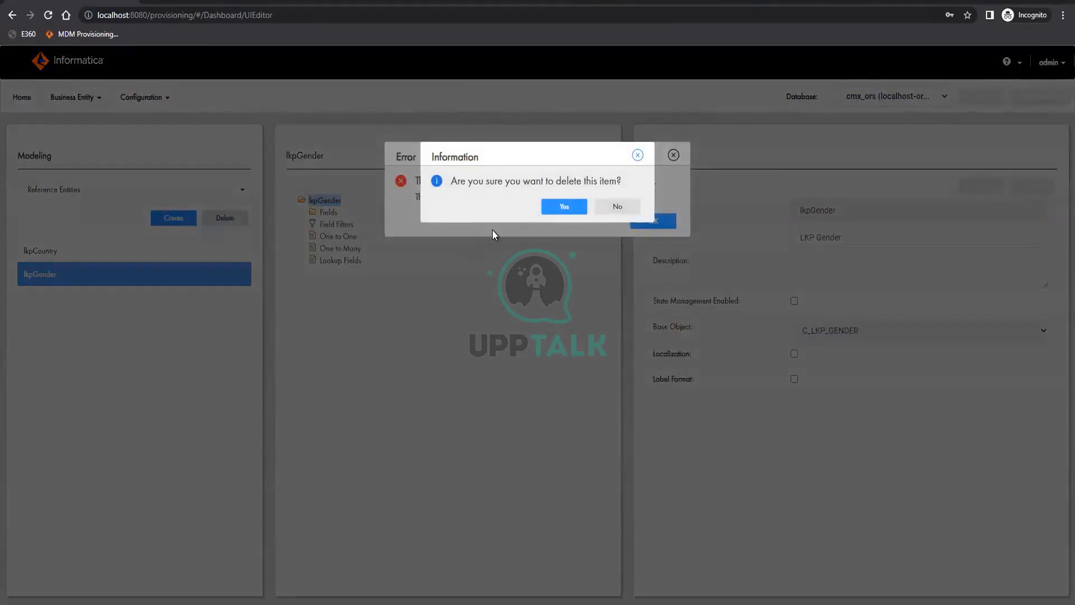
{"action": "left_click", "coordinate": [577, 206]}
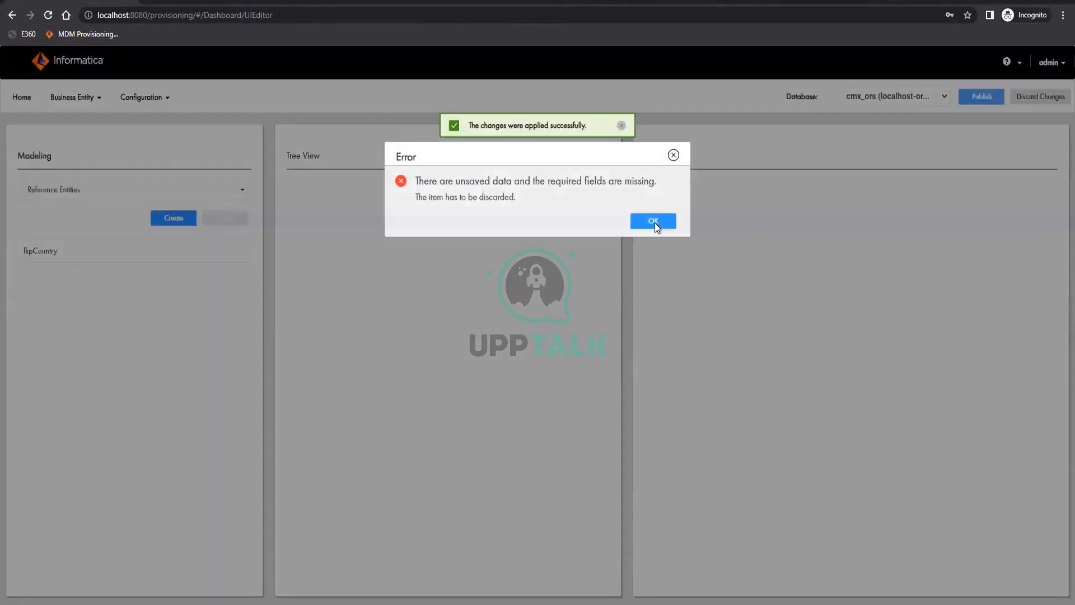
{"action": "left_click", "coordinate": [654, 223]}
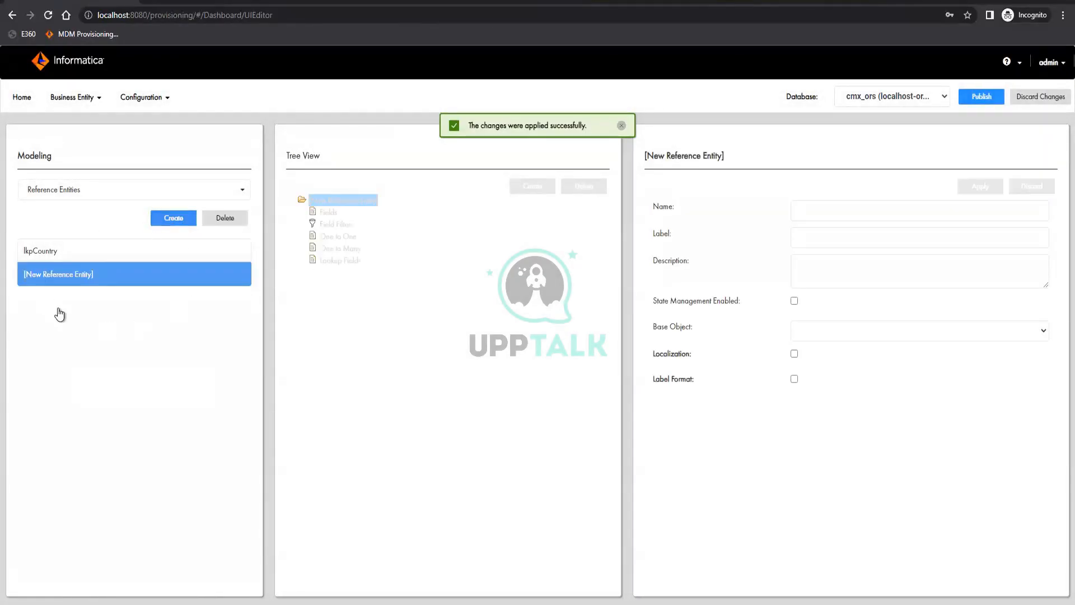
Base a new reference entity on C_LKP_GENDER and enable localization with C_LKP_GENDER_LCL as its base object.
{"action": "left_click", "coordinate": [865, 334]}
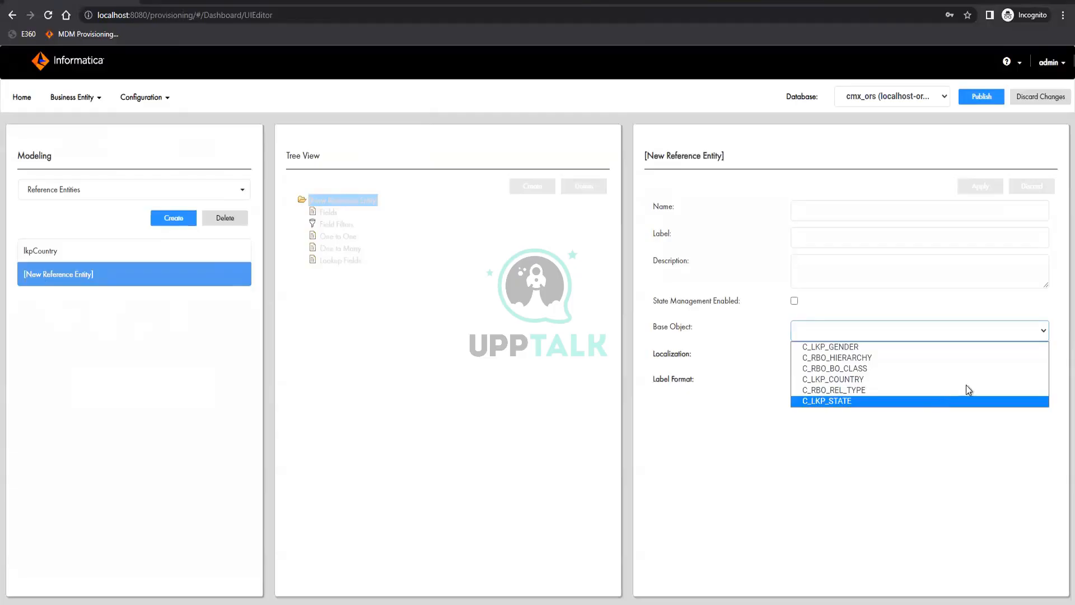
{"action": "left_click", "coordinate": [845, 351]}
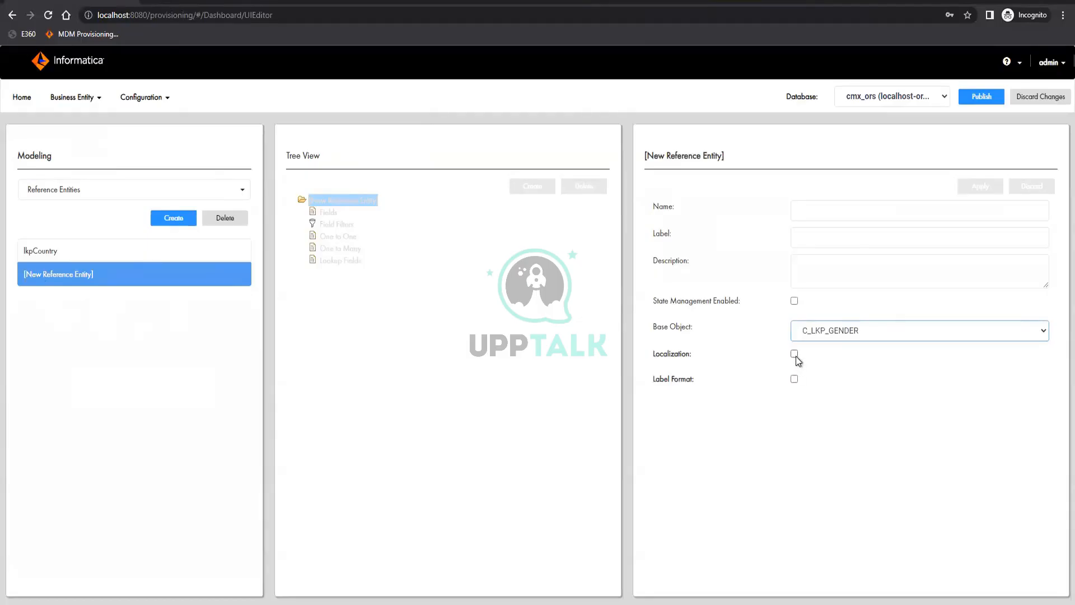
{"action": "left_click", "coordinate": [716, 354]}
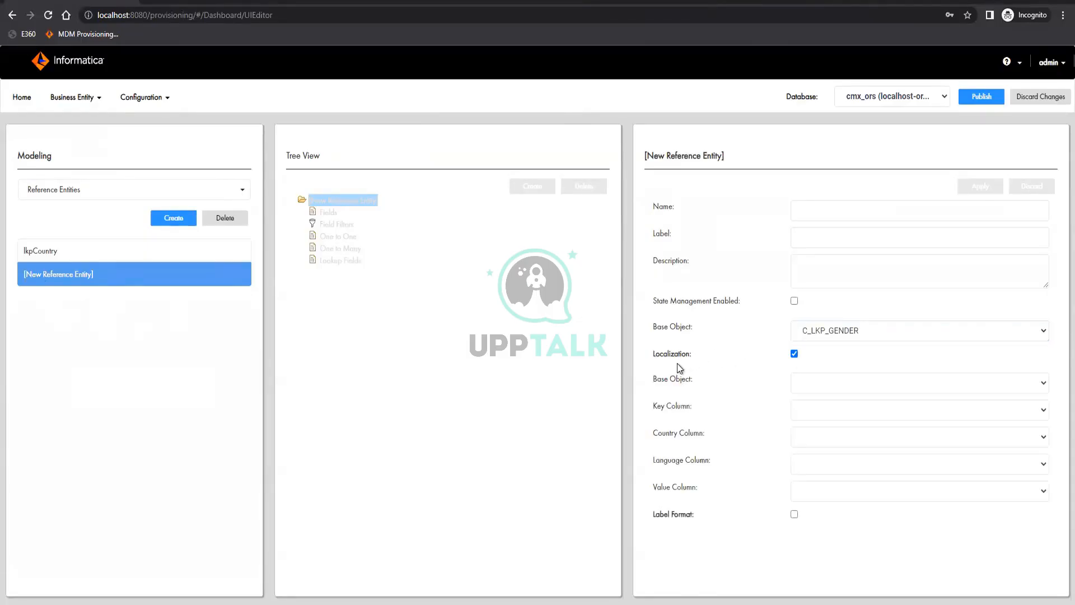
{"action": "left_click", "coordinate": [885, 382]}
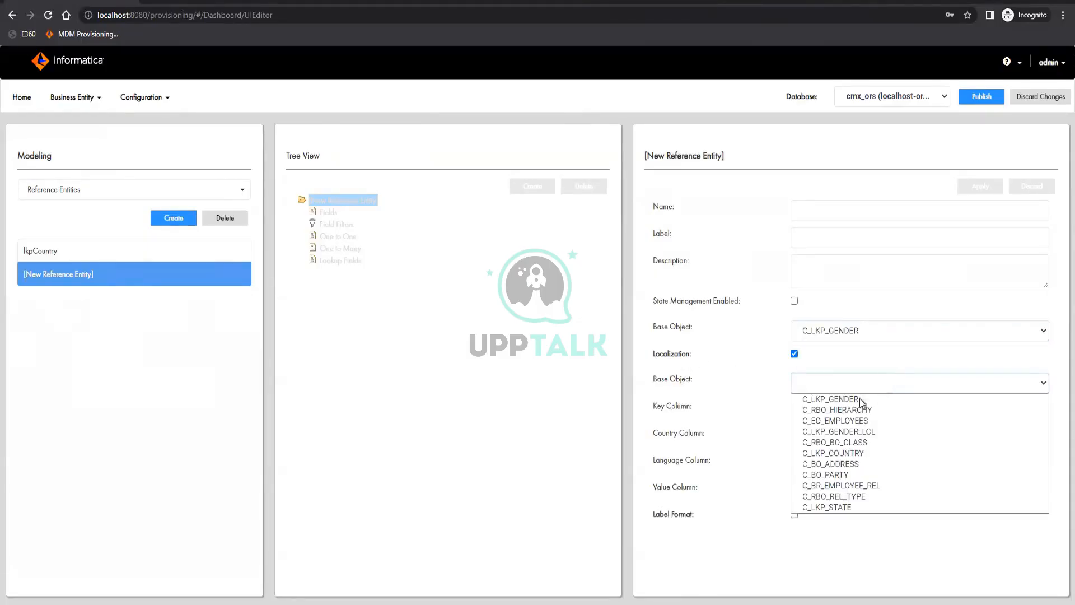
{"action": "left_click", "coordinate": [873, 432]}
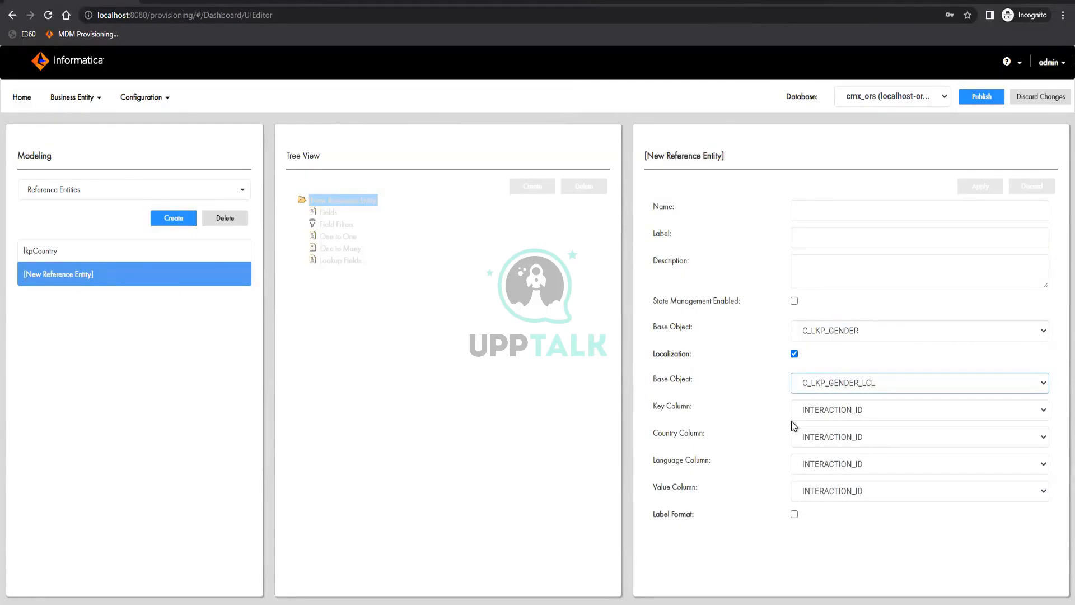
Map the localization columns: key to GENDER_CODE, country to COUNTRY, language to LANGUAGE_CODE and value to VALUE.
{"action": "left_click", "coordinate": [889, 408]}
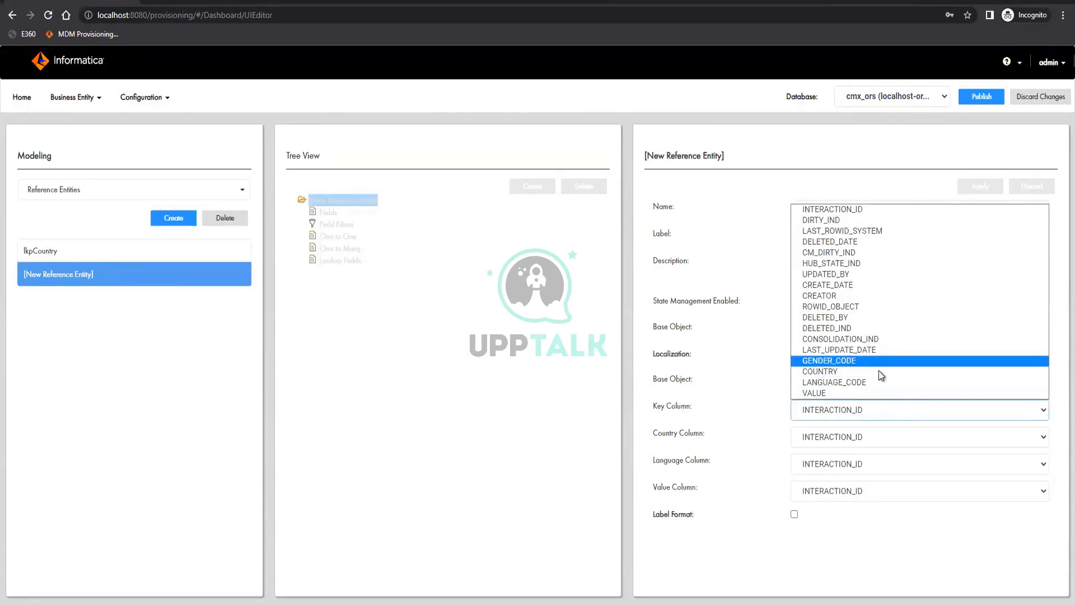
{"action": "left_click", "coordinate": [872, 408]}
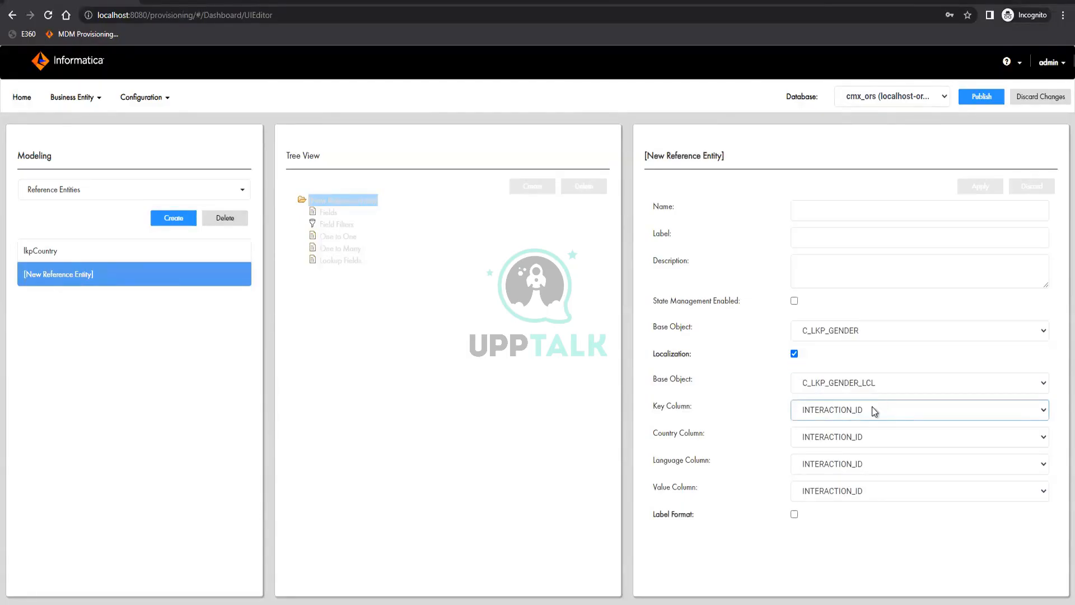
{"action": "left_click", "coordinate": [865, 437]}
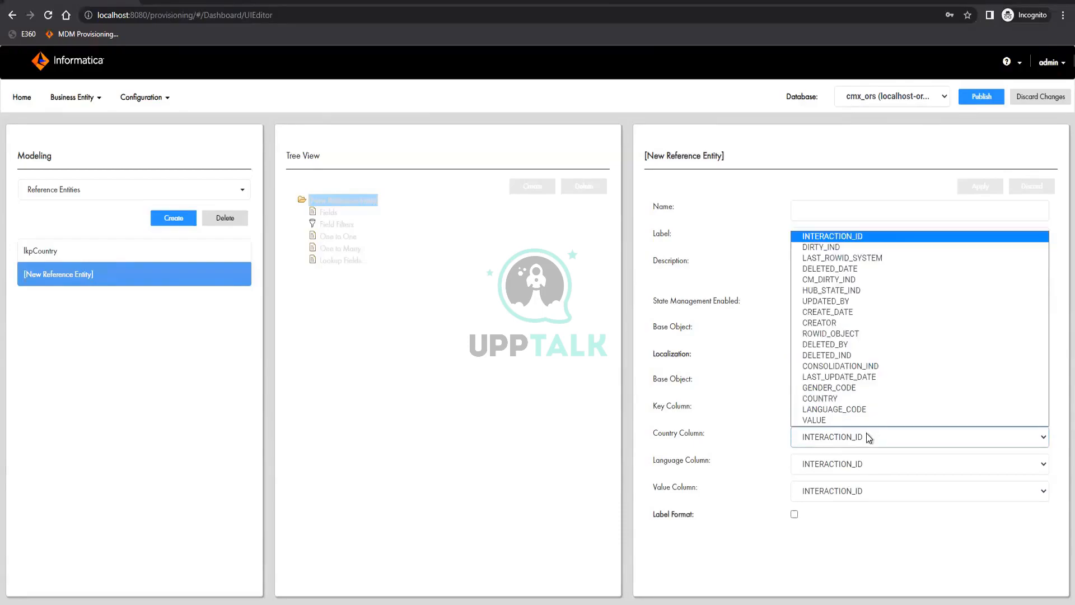
{"action": "left_click", "coordinate": [865, 400]}
{"action": "left_click", "coordinate": [862, 462]}
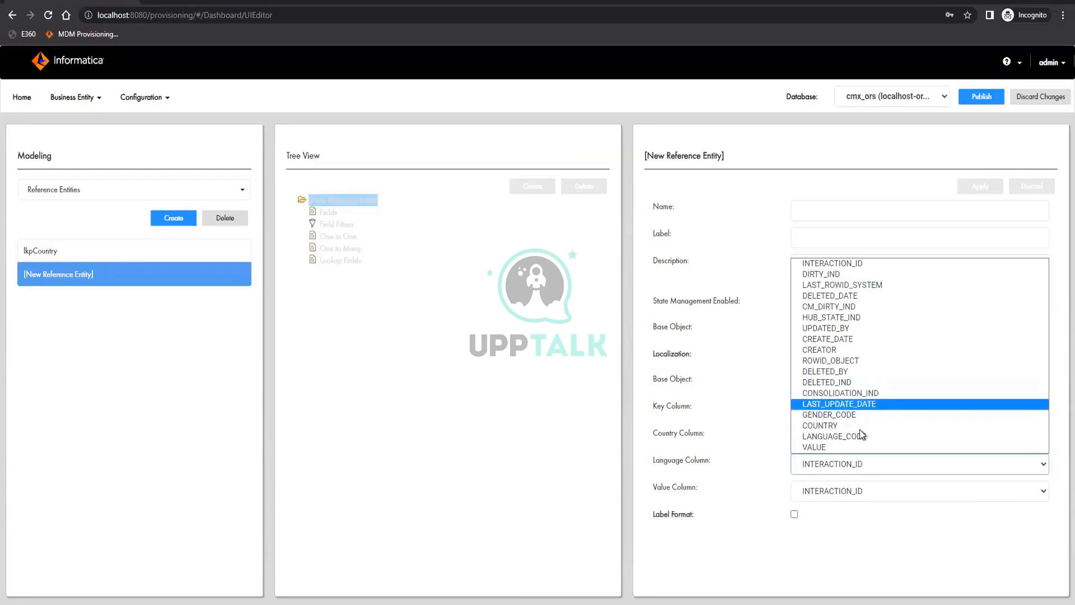
{"action": "left_click", "coordinate": [859, 435]}
{"action": "left_click", "coordinate": [855, 489]}
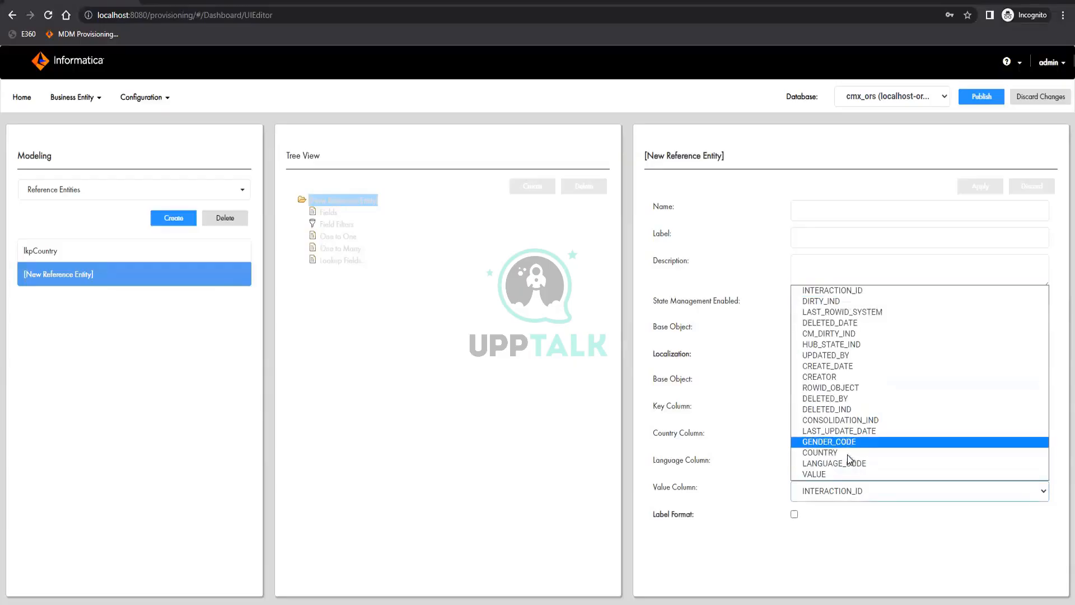
{"action": "left_click", "coordinate": [847, 474]}
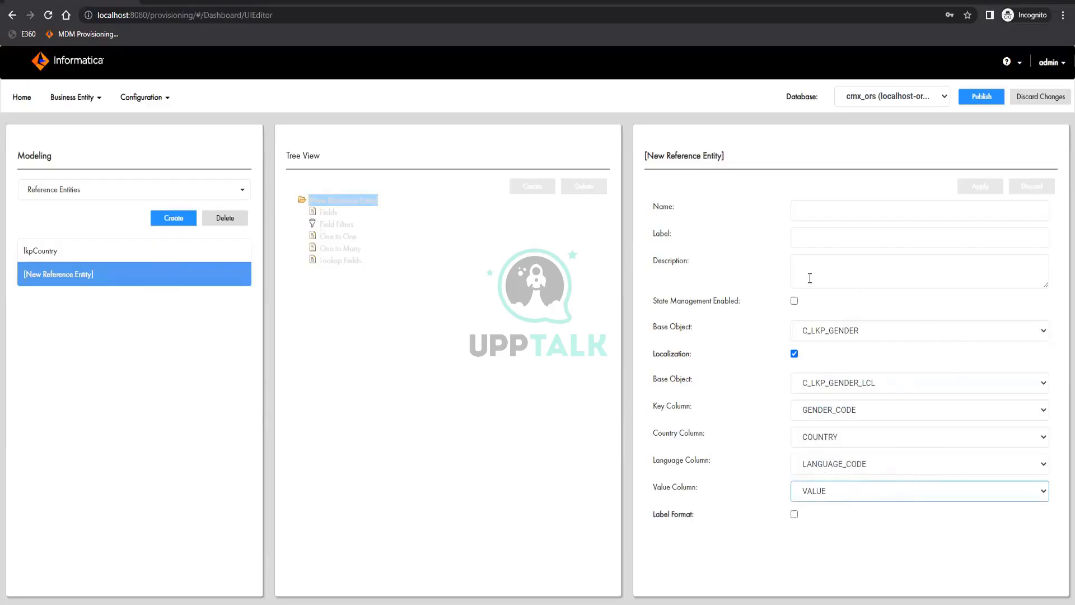
Name the new reference entity lkpGender and apply it.
{"action": "left_click", "coordinate": [811, 213]}
{"action": "type", "text": "LKP"}
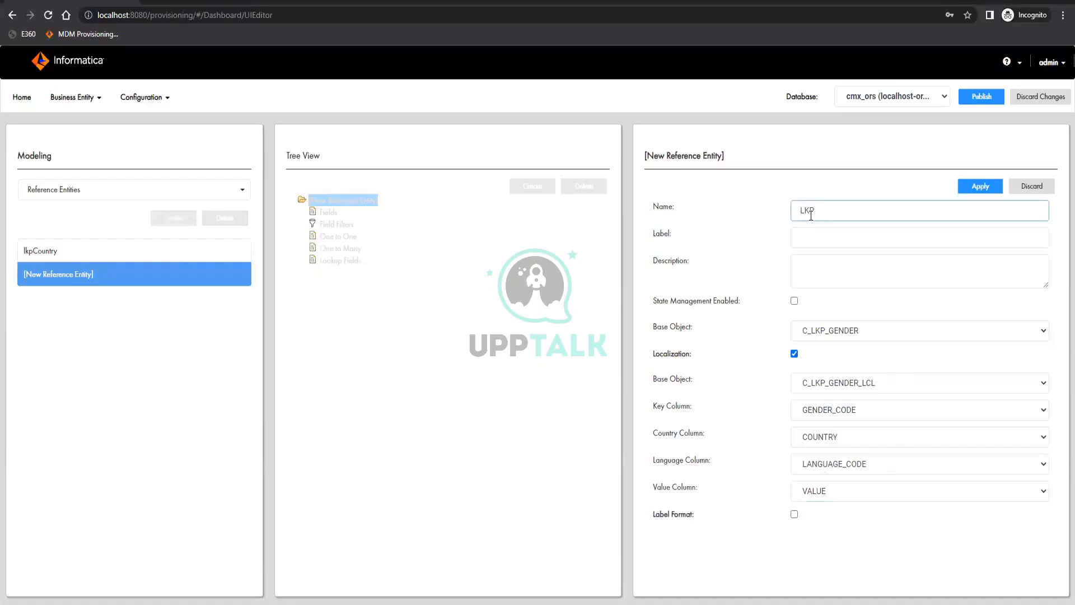
{"action": "key", "text": "BackSpace"}
{"action": "key", "text": "BackSpace"}
{"action": "type", "text": "lkpGender"}
{"action": "left_click", "coordinate": [980, 193]}
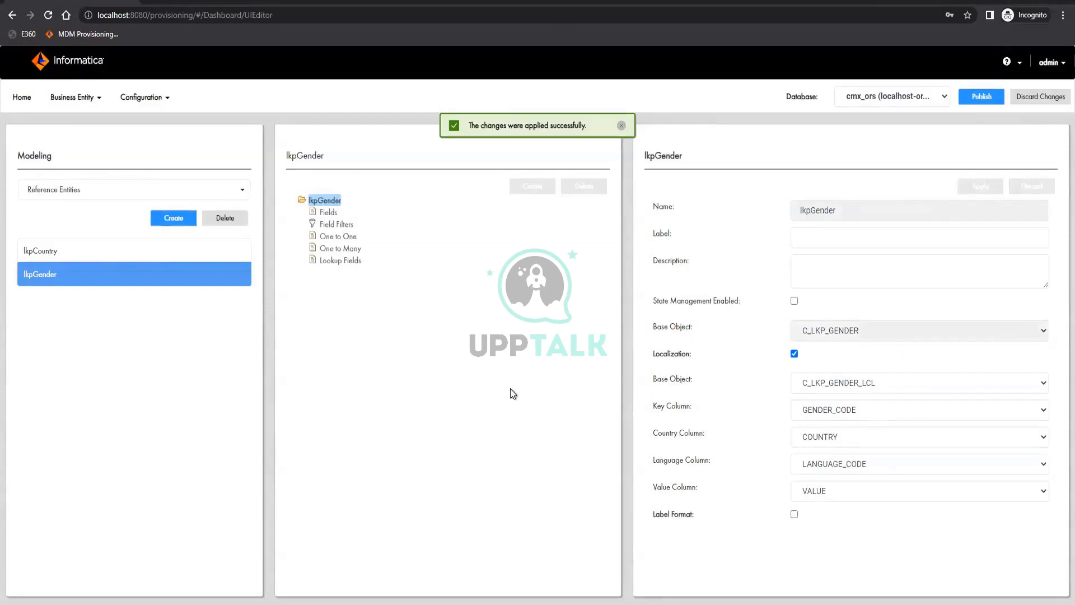
Add a field to lkpGender for column GENDER_CD, named genderCD and labelled "Gender Code", and apply it.
{"action": "left_click", "coordinate": [323, 217]}
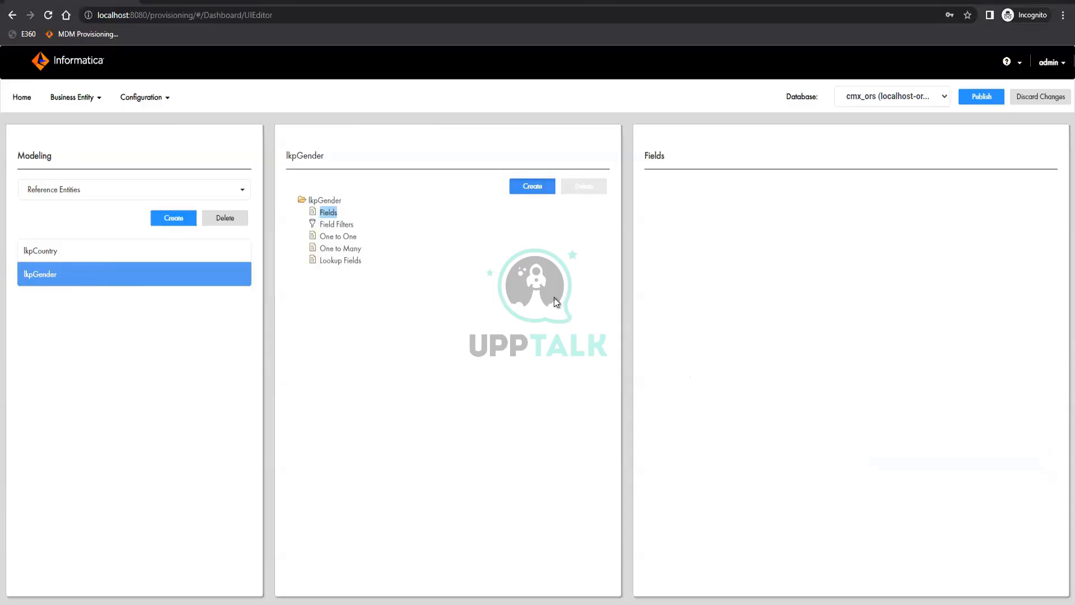
{"action": "left_click", "coordinate": [532, 186]}
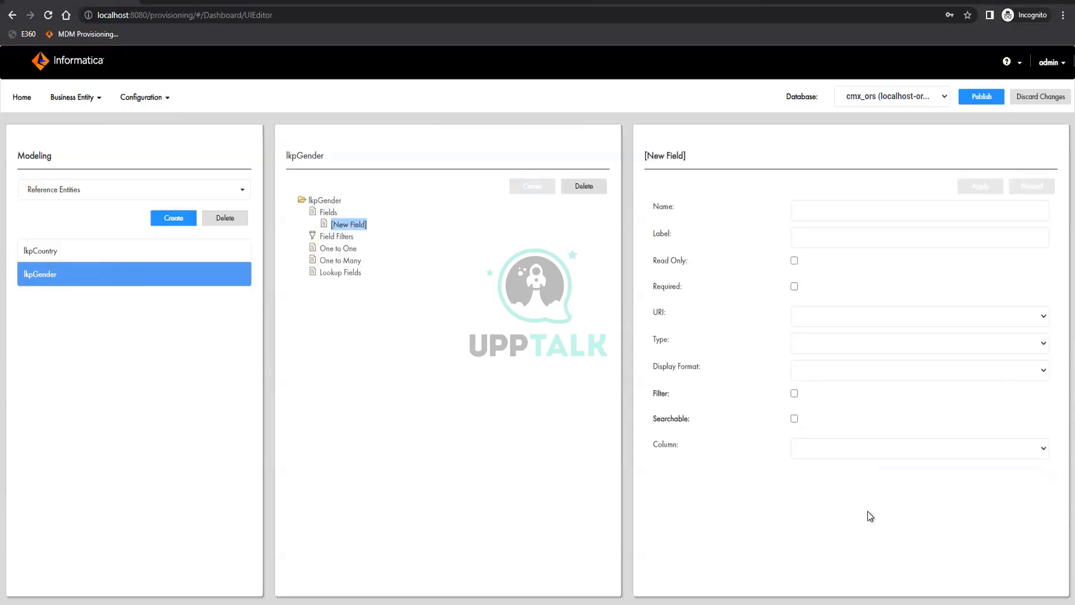
{"action": "left_click", "coordinate": [890, 460]}
{"action": "left_click", "coordinate": [883, 421]}
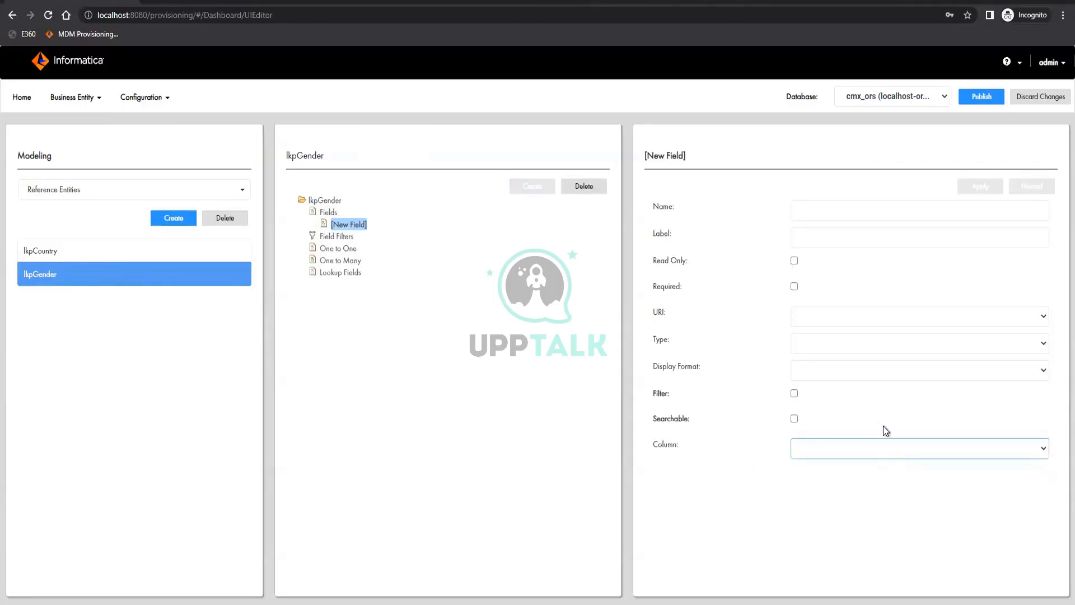
{"action": "left_click", "coordinate": [855, 219]}
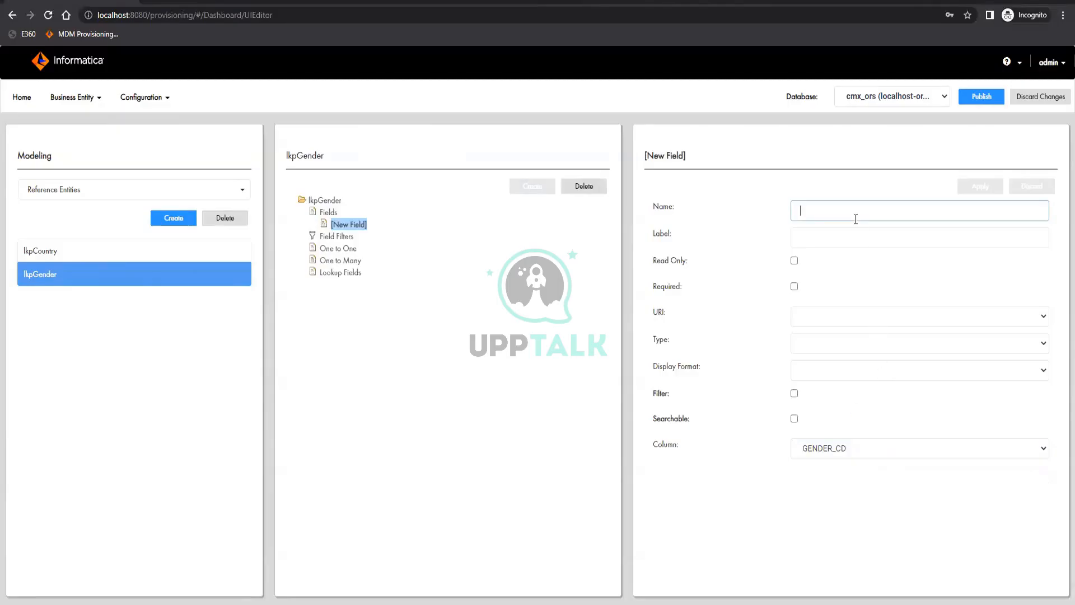
{"action": "type", "text": "gender"}
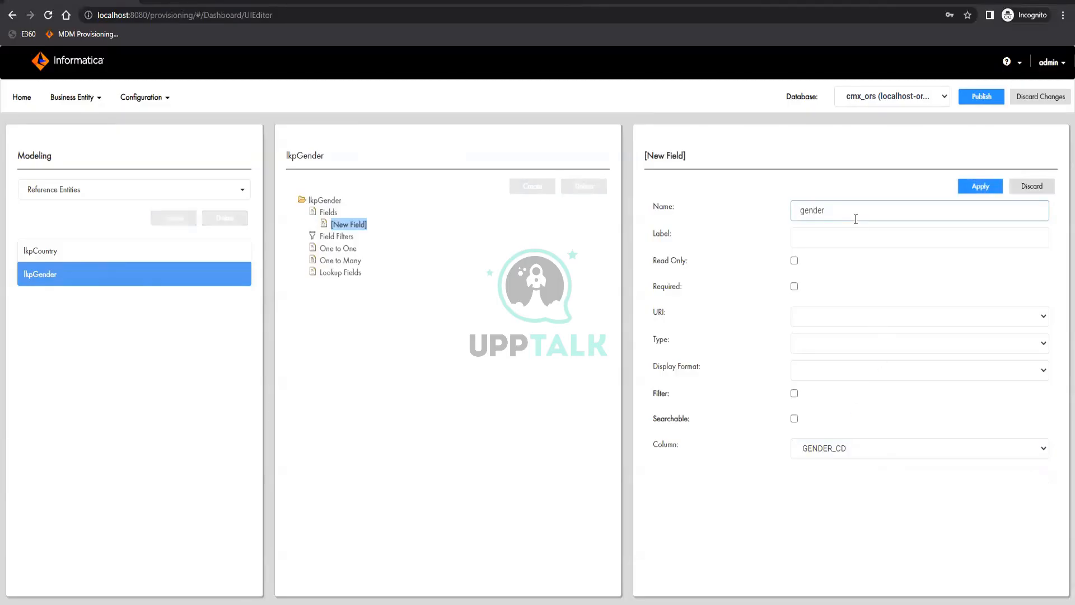
{"action": "type", "text": "CD"}
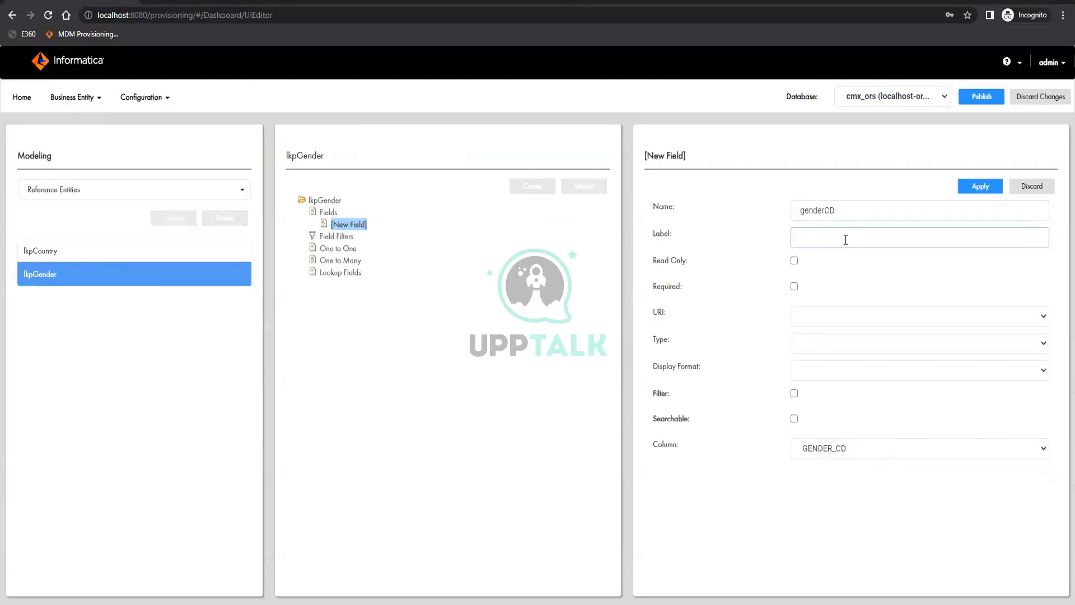
{"action": "type", "text": "gender Code"}
{"action": "key", "text": "Delete"}
{"action": "type", "text": "G"}
{"action": "left_click", "coordinate": [978, 189]}
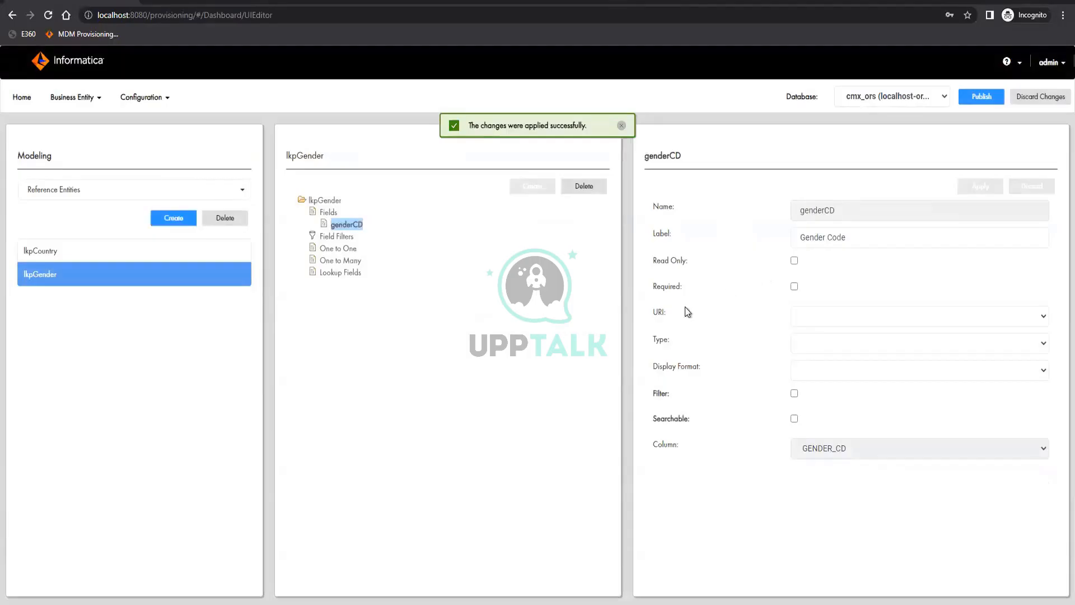
Add a field to lkpGender for column GENDER_DESCRIPTION, named genderDescription and labelled "Gender Description".
{"action": "left_click", "coordinate": [328, 213]}
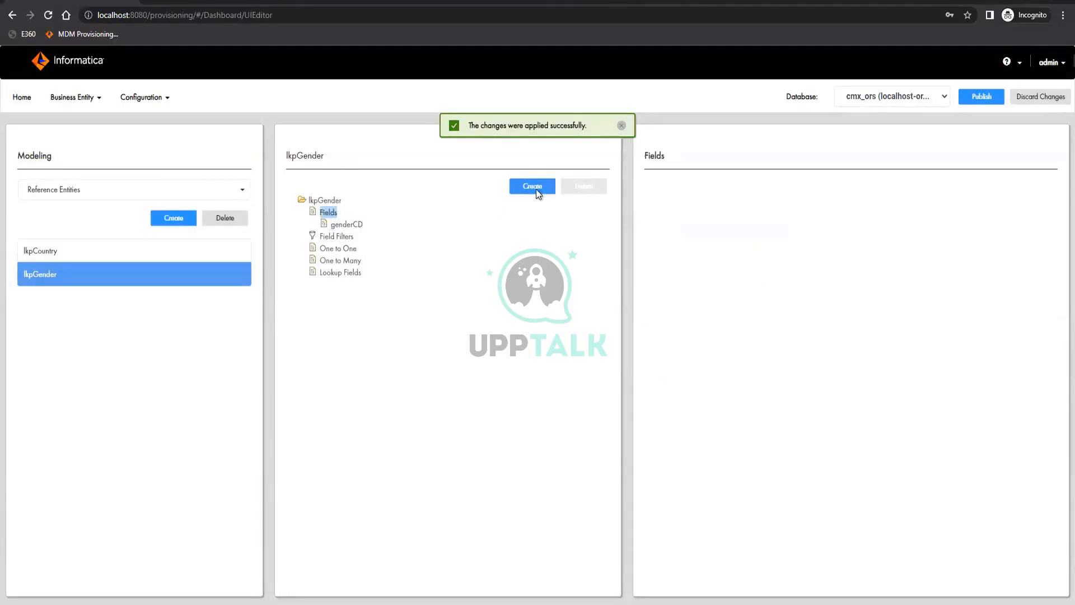
{"action": "left_click", "coordinate": [532, 187]}
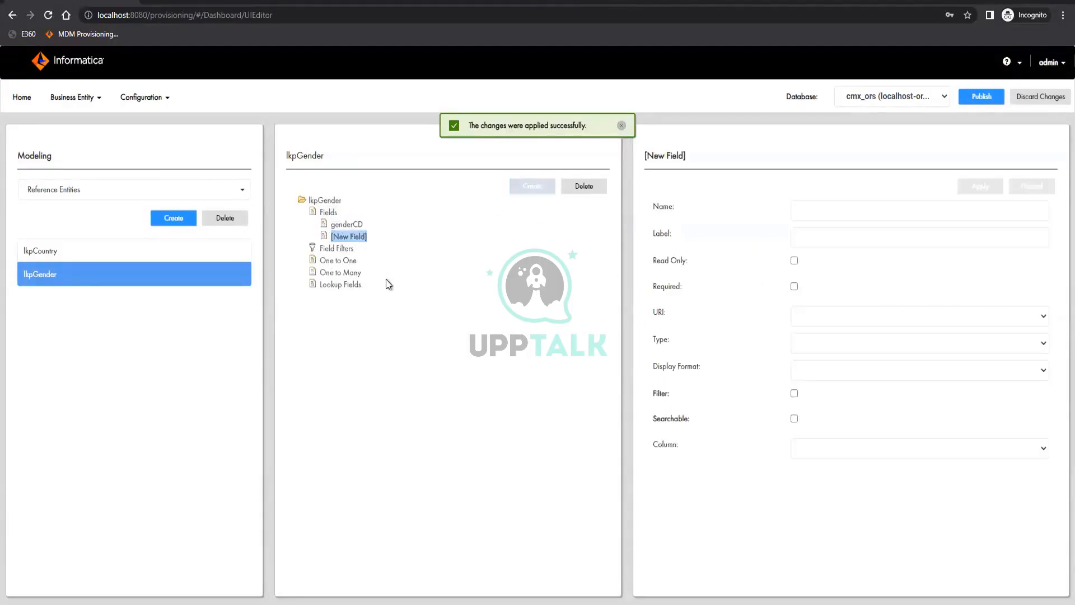
{"action": "left_click", "coordinate": [851, 451]}
{"action": "left_click", "coordinate": [819, 230]}
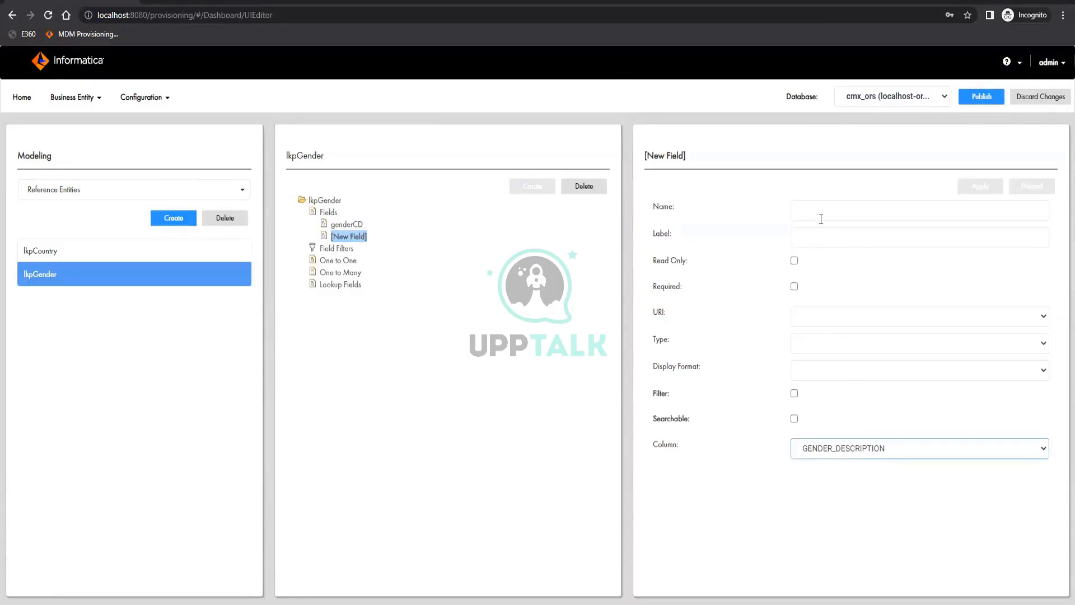
{"action": "left_click", "coordinate": [820, 218]}
{"action": "type", "text": "gender"}
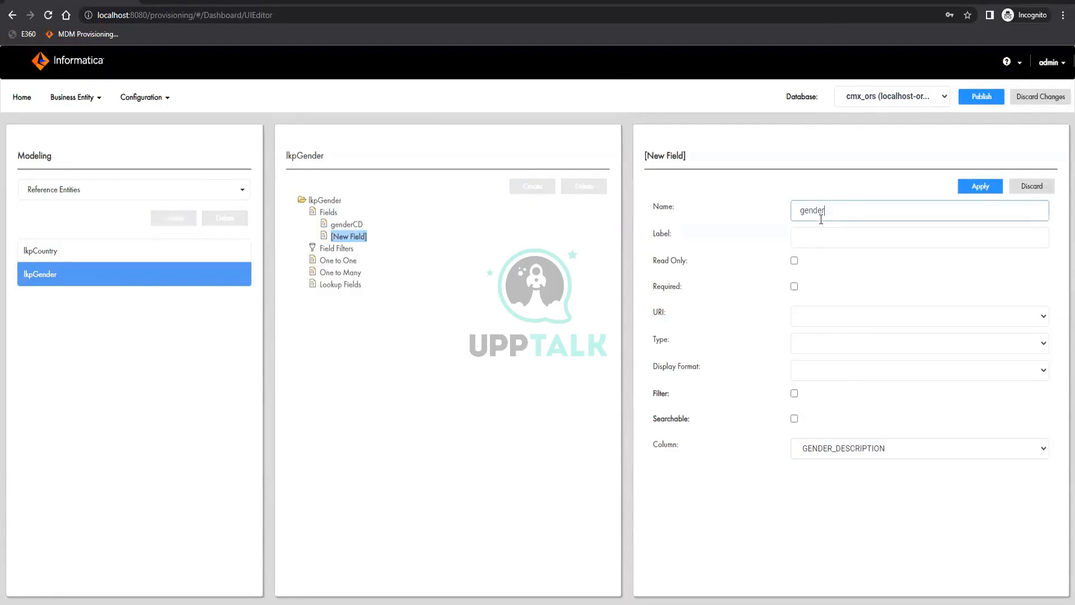
{"action": "type", "text": "Description"}
{"action": "key", "text": "Tab"}
{"action": "type", "text": "Gender"}
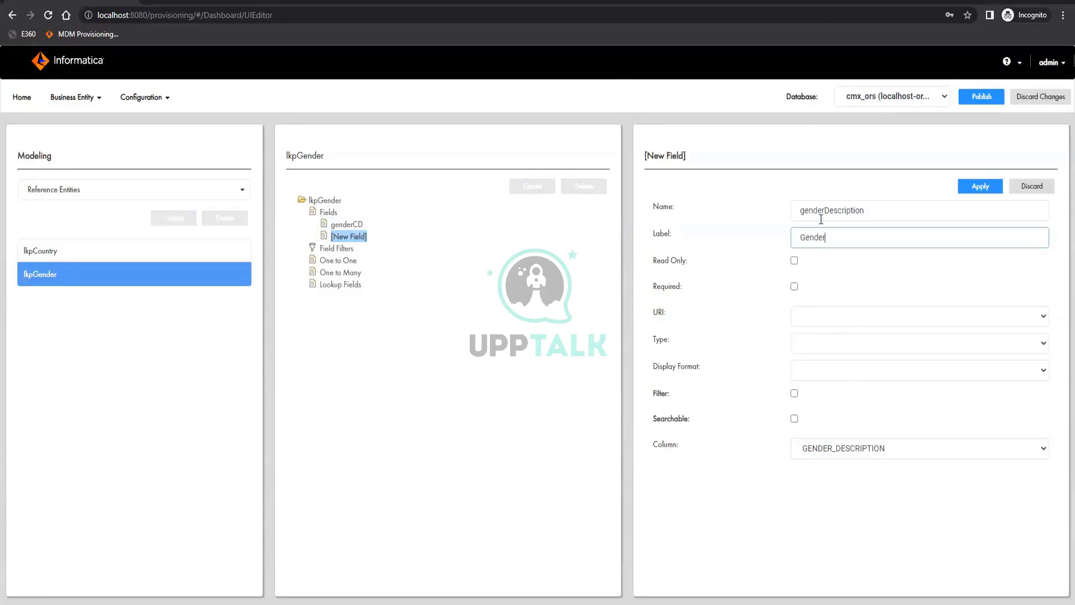
{"action": "type", "text": " Description"}
Try the commonj.sdo and urn:co-types.informatica.mdm URIs with their type options on the new field, and clear the URI again.
{"action": "left_click", "coordinate": [807, 311]}
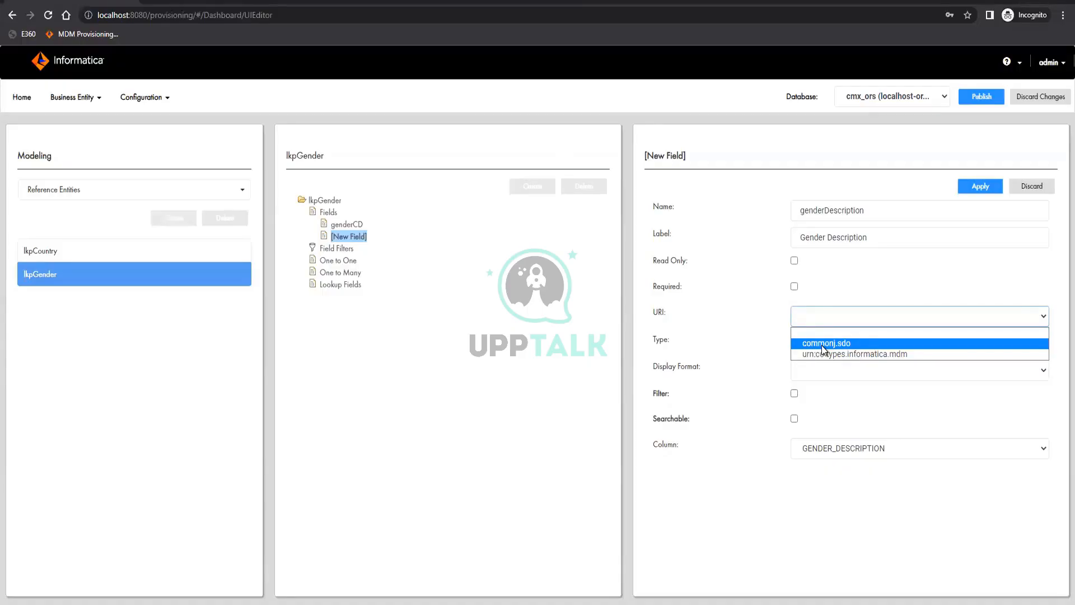
{"action": "left_click", "coordinate": [821, 345]}
{"action": "left_click", "coordinate": [822, 345]}
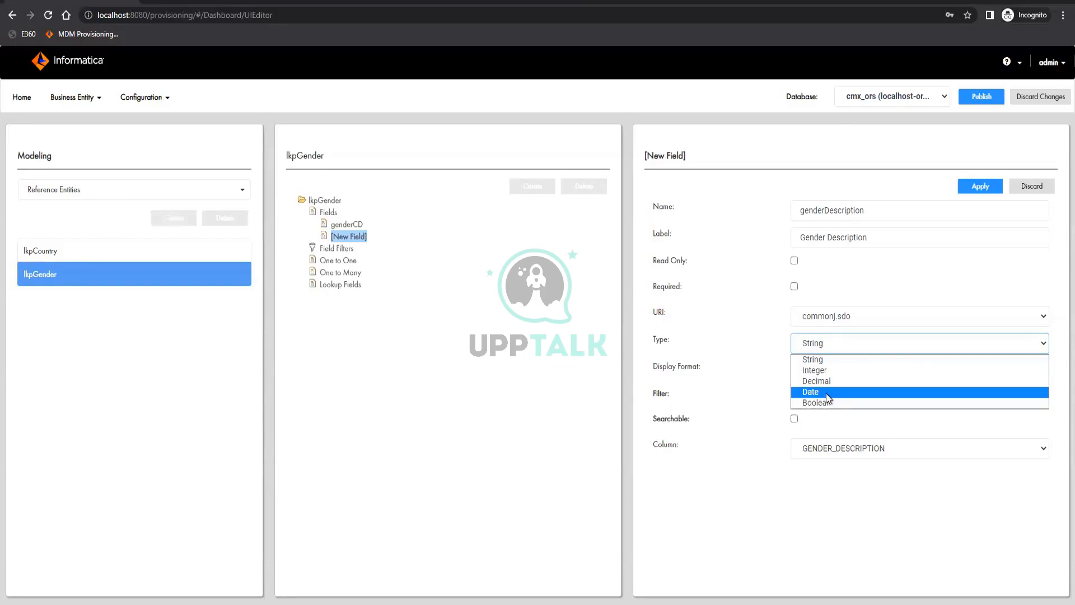
{"action": "left_click", "coordinate": [873, 320]}
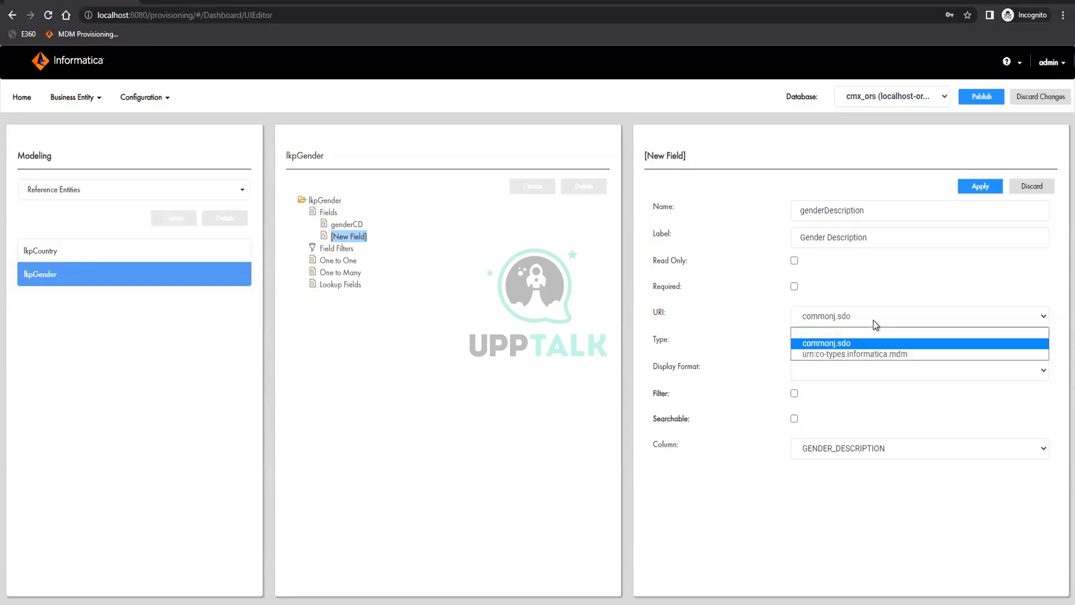
{"action": "left_click", "coordinate": [836, 354]}
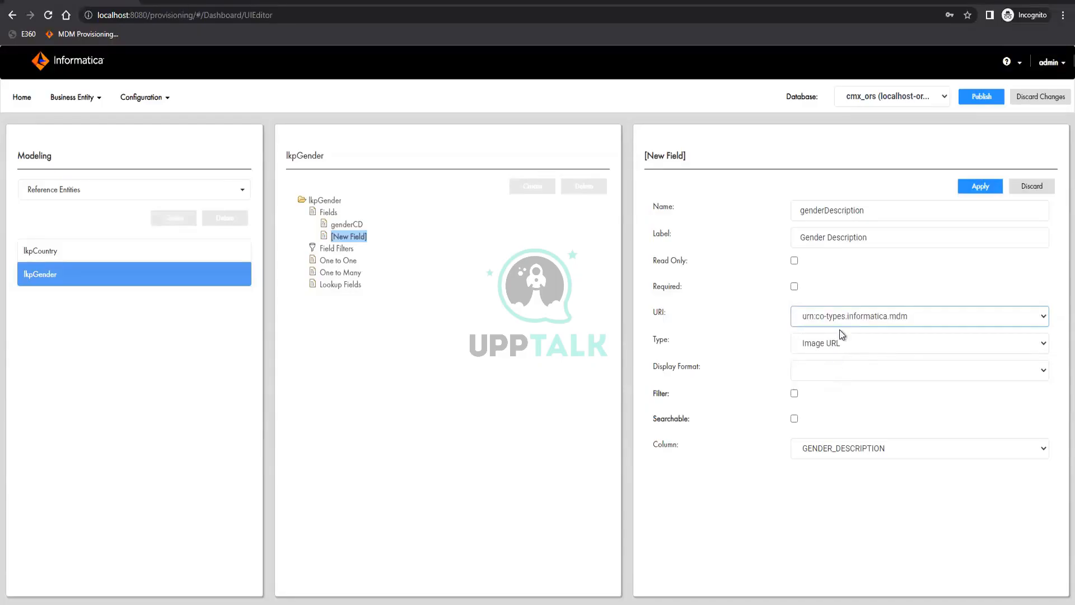
{"action": "left_click", "coordinate": [851, 348]}
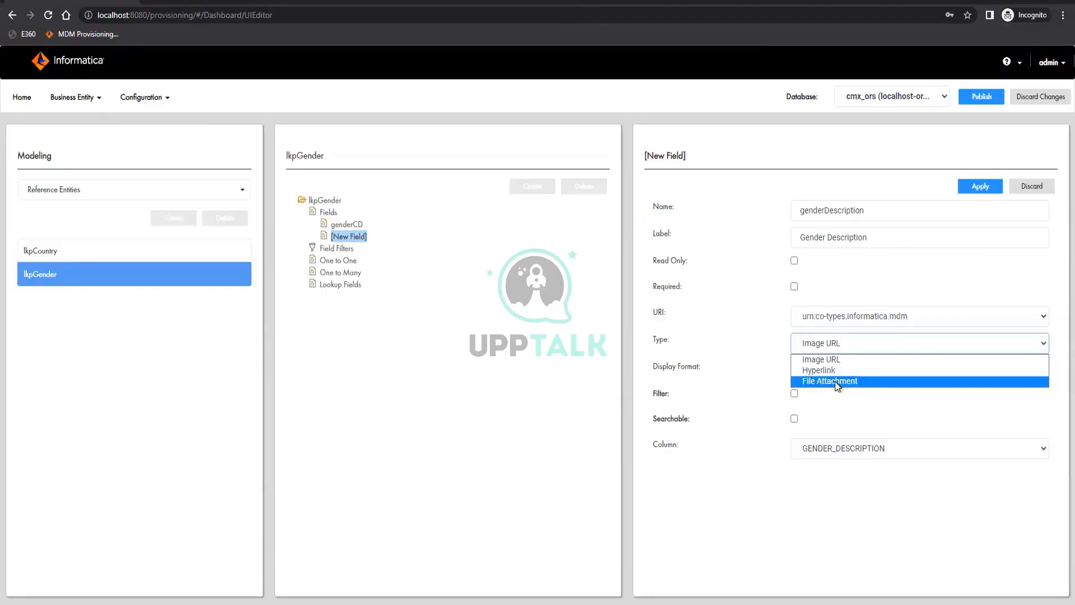
{"action": "left_click", "coordinate": [846, 358]}
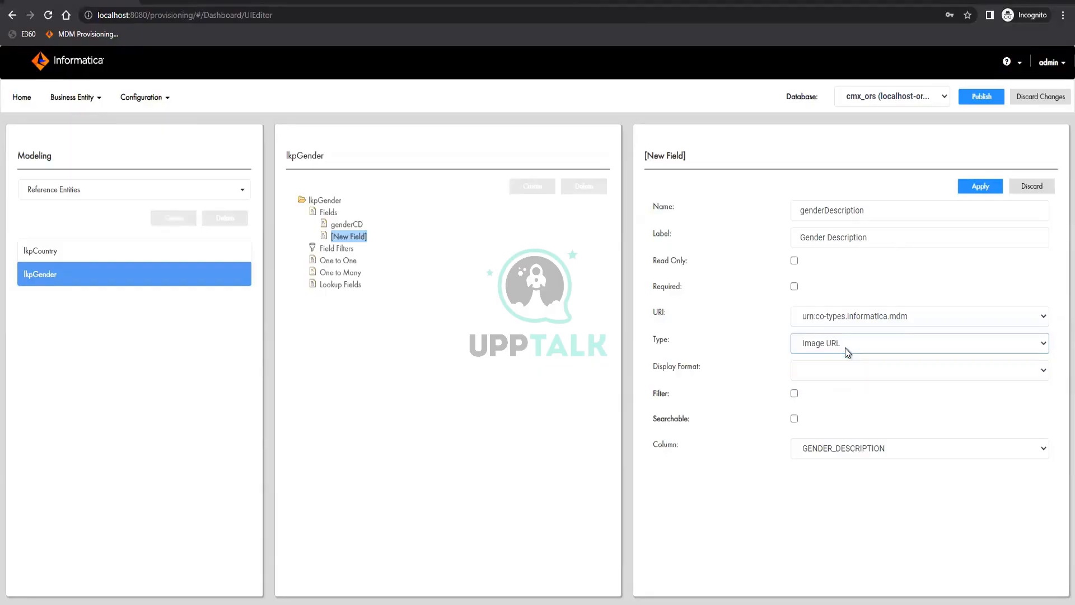
{"action": "left_click", "coordinate": [845, 348]}
{"action": "left_click", "coordinate": [858, 321]}
{"action": "left_click", "coordinate": [855, 322]}
{"action": "left_click", "coordinate": [849, 334]}
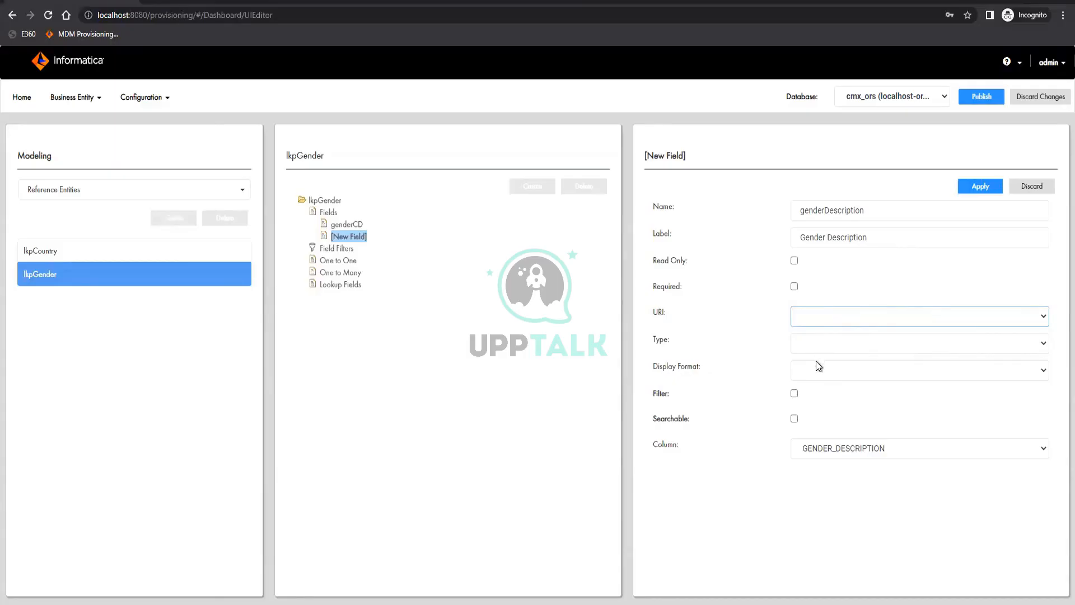
Try a filter on the genderDescription field with operator In and value Male, and disable the filter again.
{"action": "left_click", "coordinate": [794, 393]}
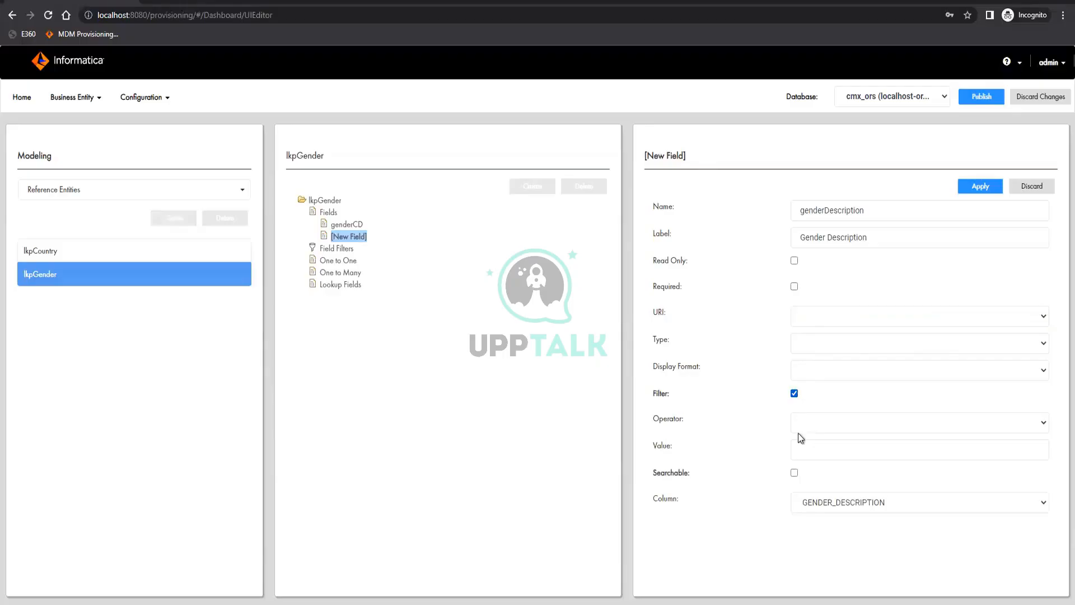
{"action": "left_click", "coordinate": [841, 429]}
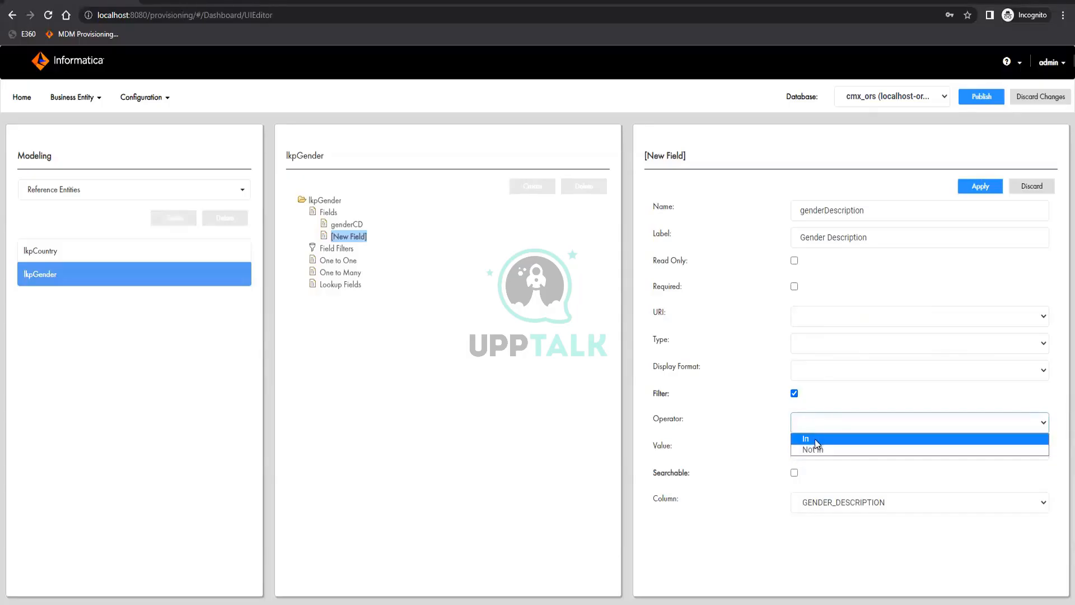
{"action": "left_click", "coordinate": [813, 439]}
{"action": "left_click", "coordinate": [809, 448]}
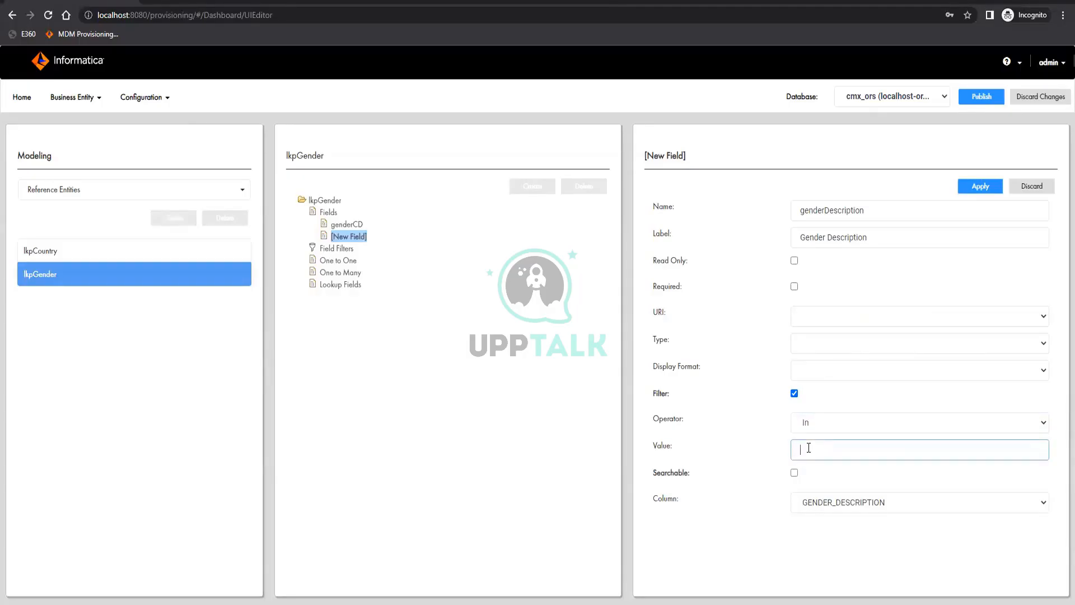
{"action": "type", "text": "Male"}
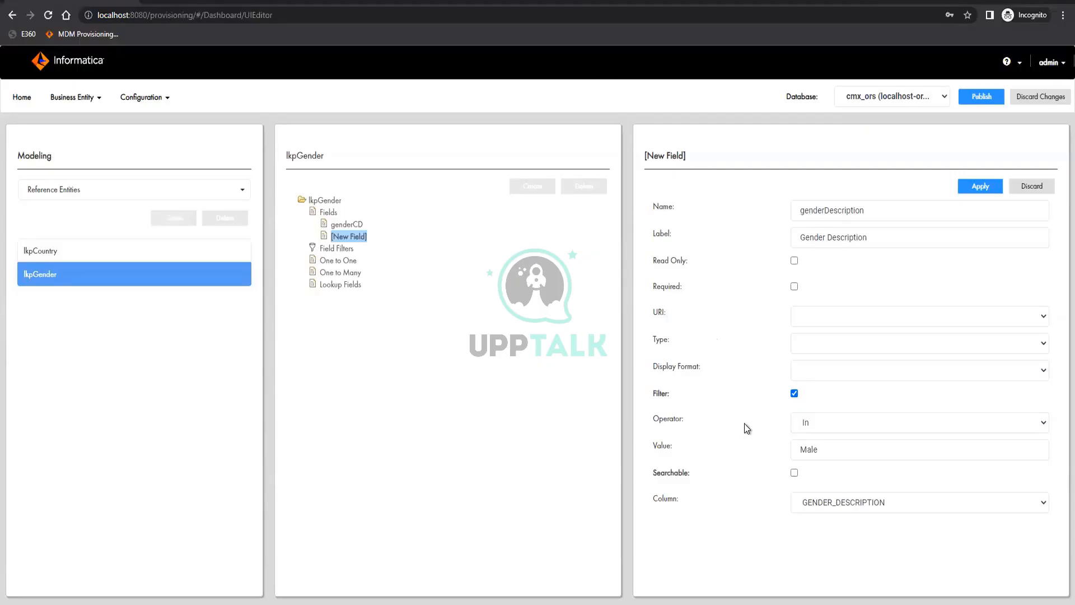
{"action": "left_click", "coordinate": [795, 393]}
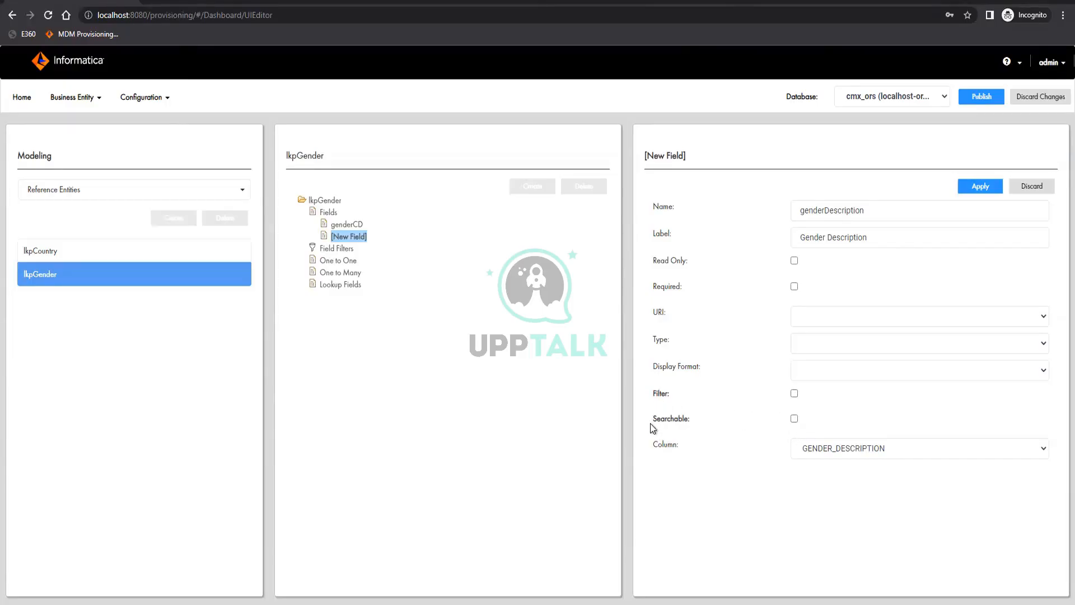
Try making the field searchable and filterable with the text_general search analyzer, and disable both options again.
{"action": "left_click", "coordinate": [794, 419]}
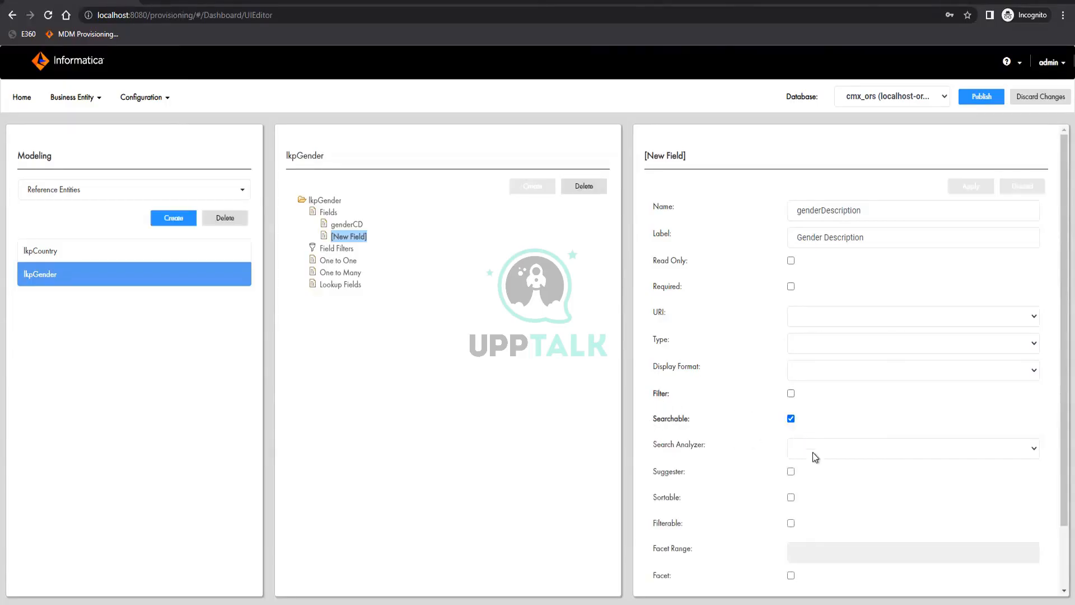
{"action": "scroll", "coordinate": [714, 440], "scroll_direction": "down", "scroll_amount": 1}
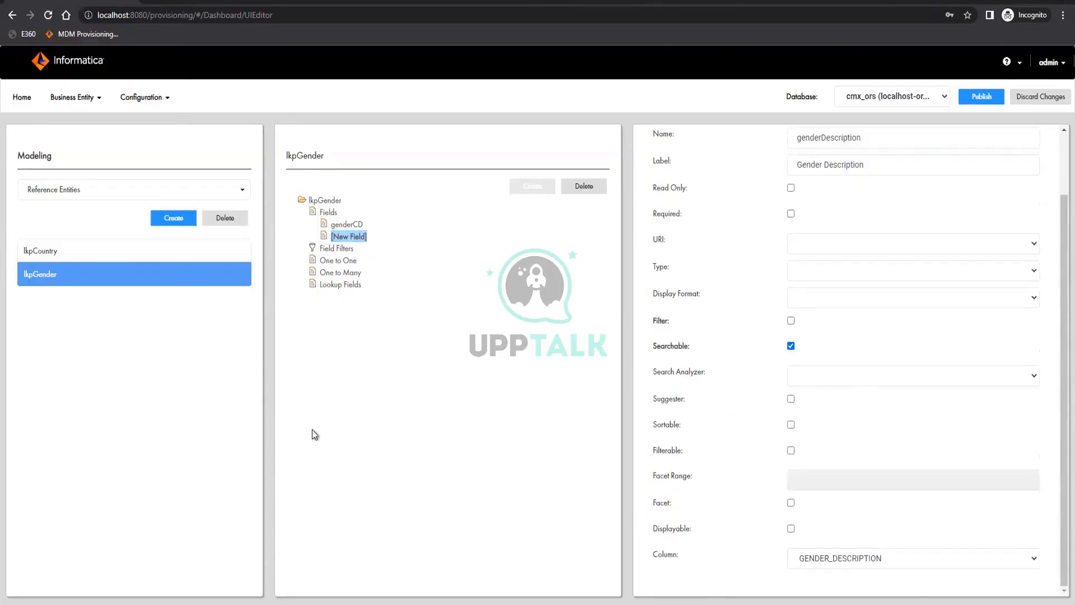
{"action": "left_click", "coordinate": [872, 376]}
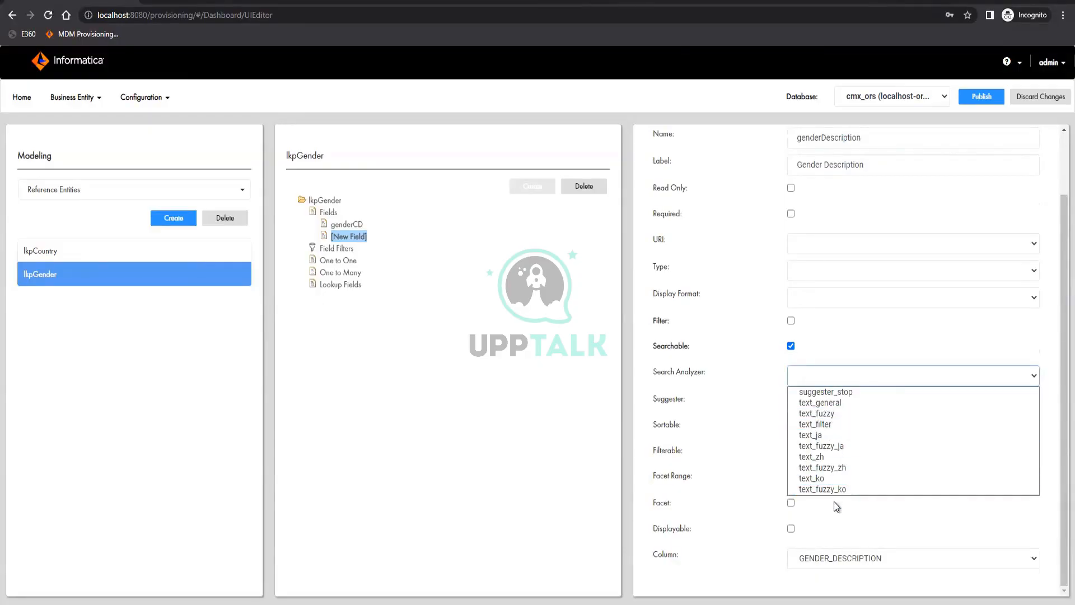
{"action": "left_click", "coordinate": [844, 403]}
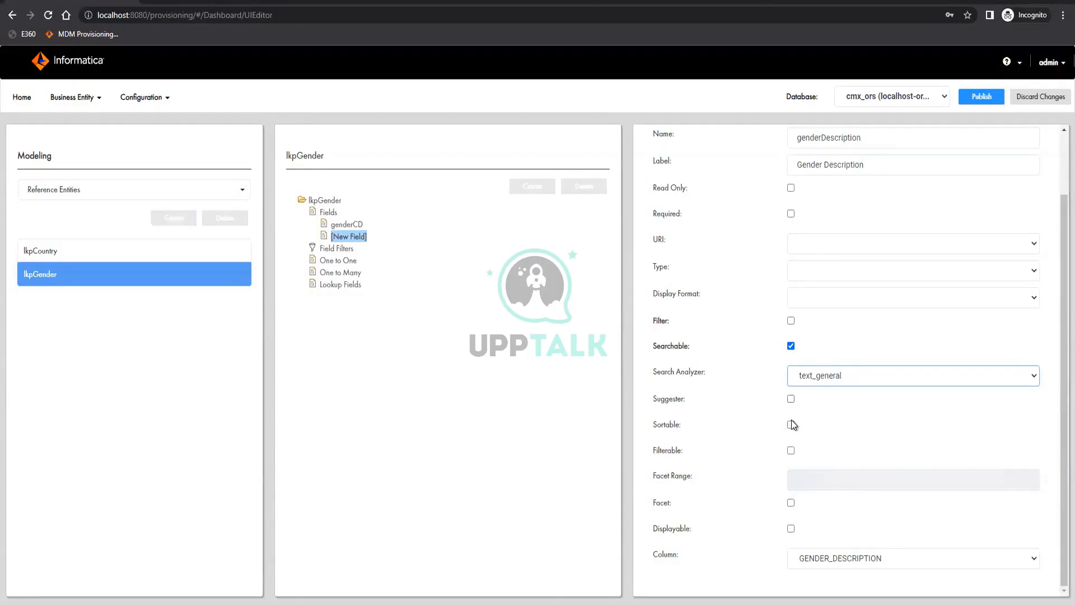
{"action": "left_click", "coordinate": [791, 450]}
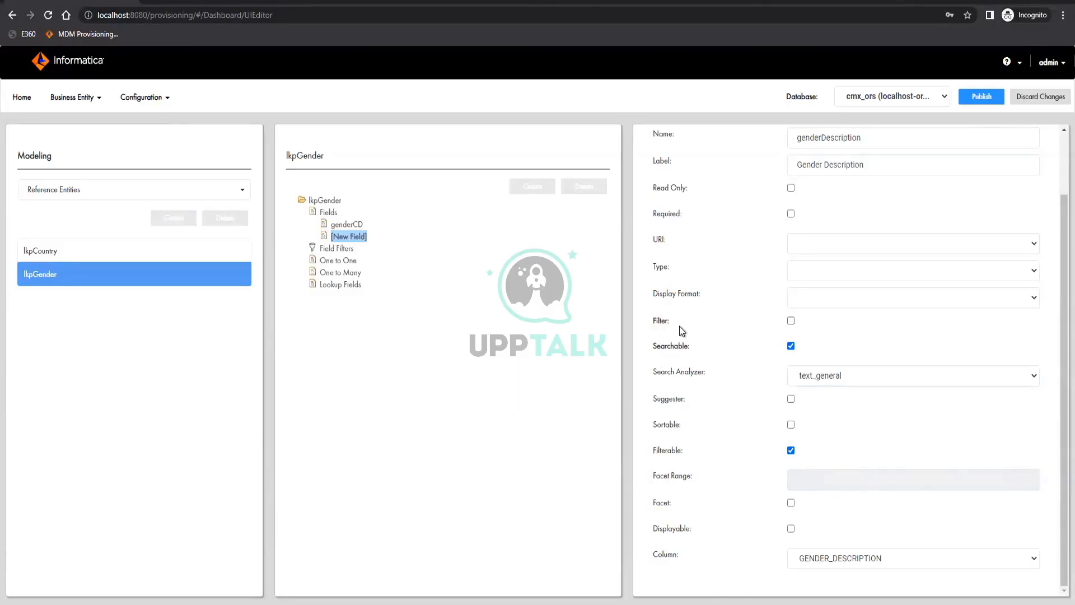
{"action": "left_click", "coordinate": [791, 451]}
{"action": "left_click", "coordinate": [789, 344]}
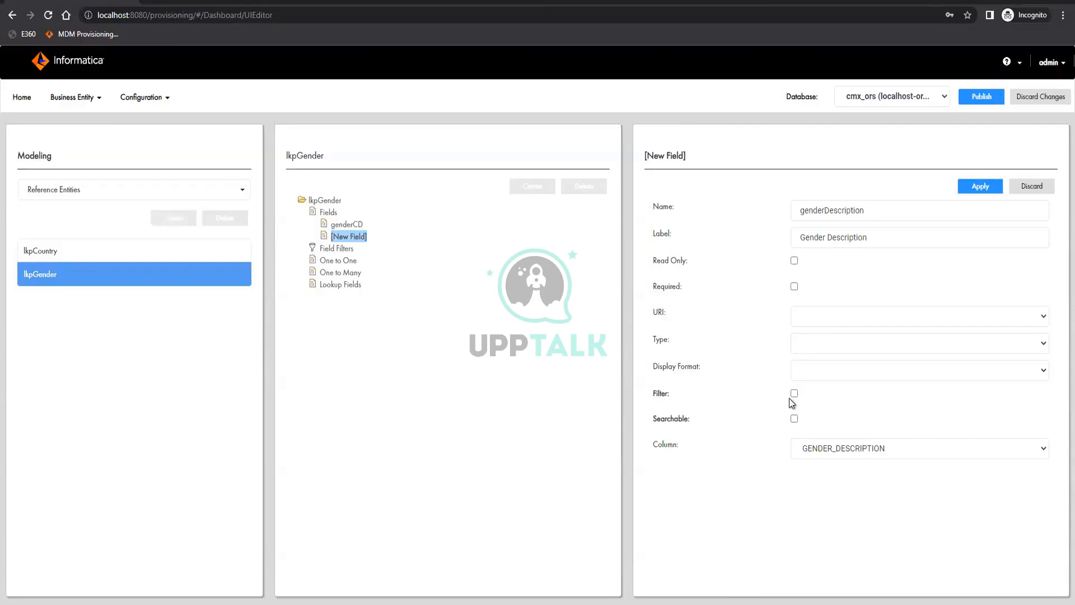
Apply the genderDescription field and publish the data model changes.
{"action": "left_click", "coordinate": [975, 184]}
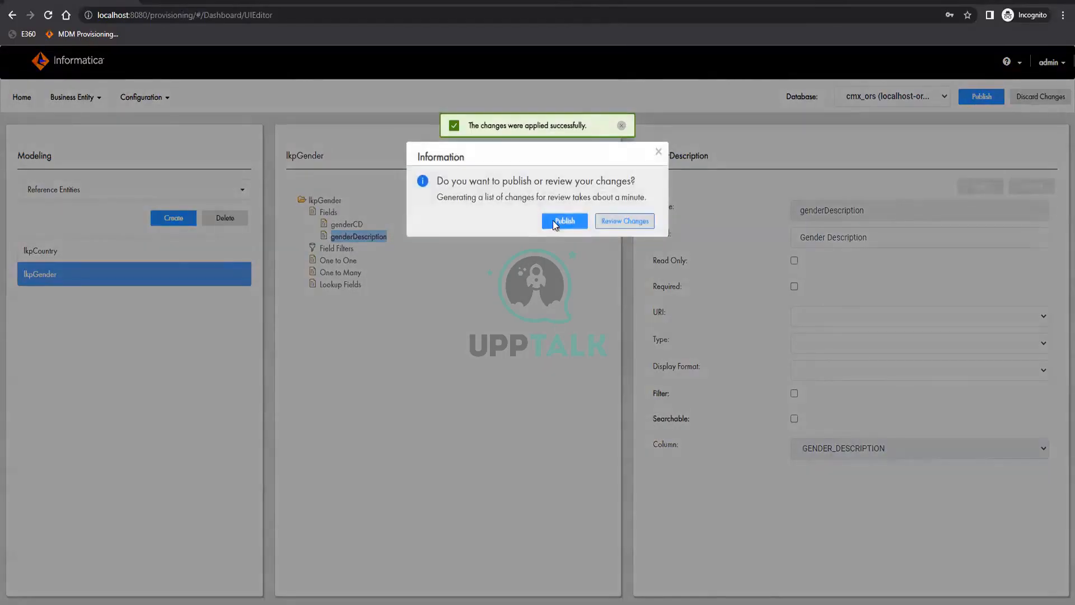
{"action": "left_click", "coordinate": [559, 219]}
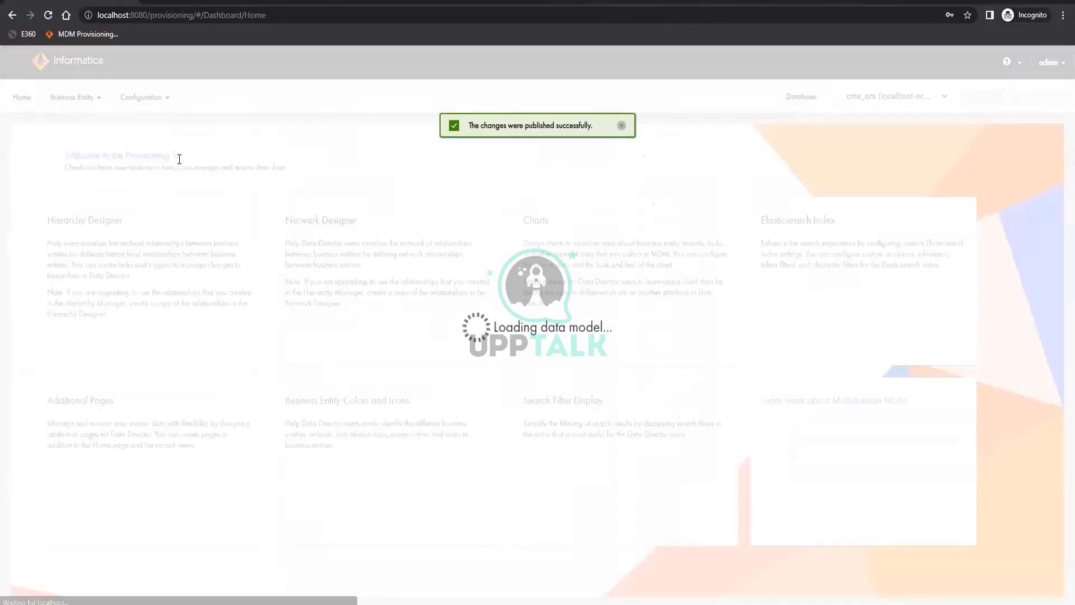
Reopen the business entity modeling page and examine lkpGender's fields and the available model types.
{"action": "left_click", "coordinate": [66, 104]}
{"action": "left_click", "coordinate": [70, 125]}
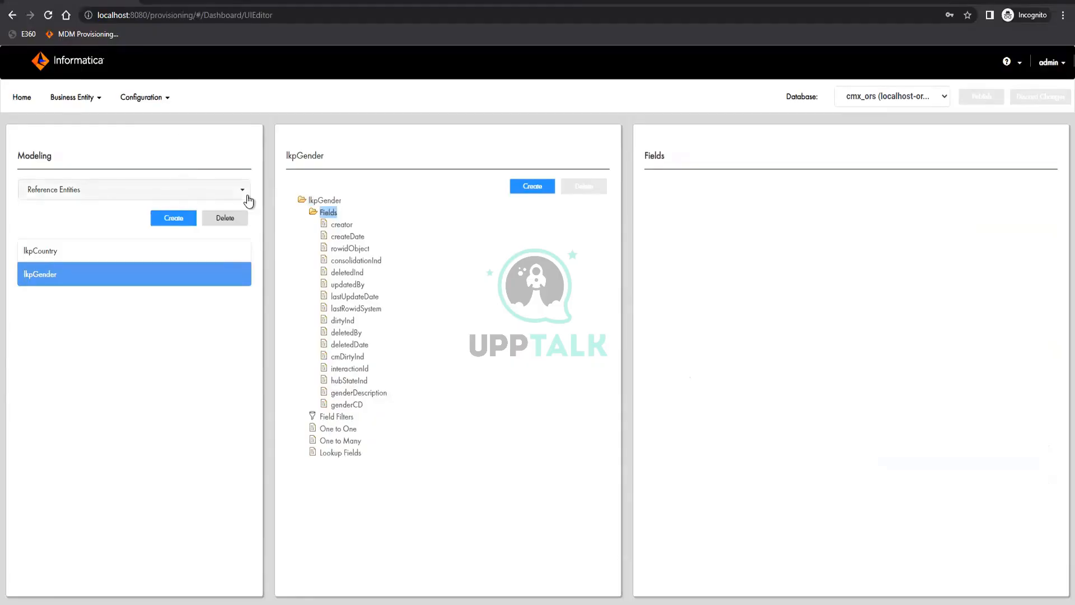
{"action": "left_click", "coordinate": [46, 193]}
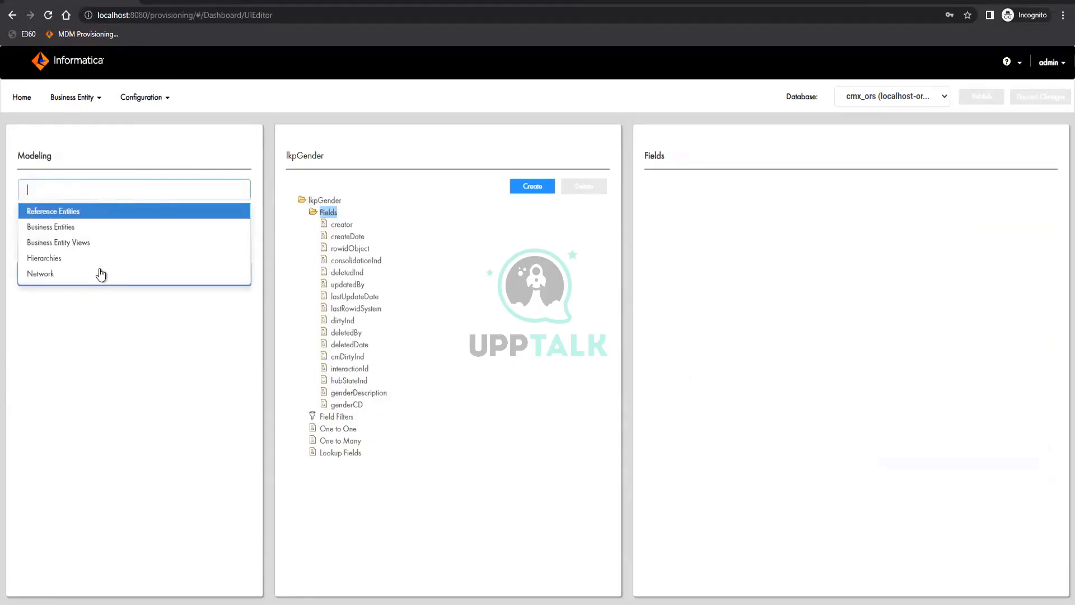
{"action": "left_click", "coordinate": [227, 358]}
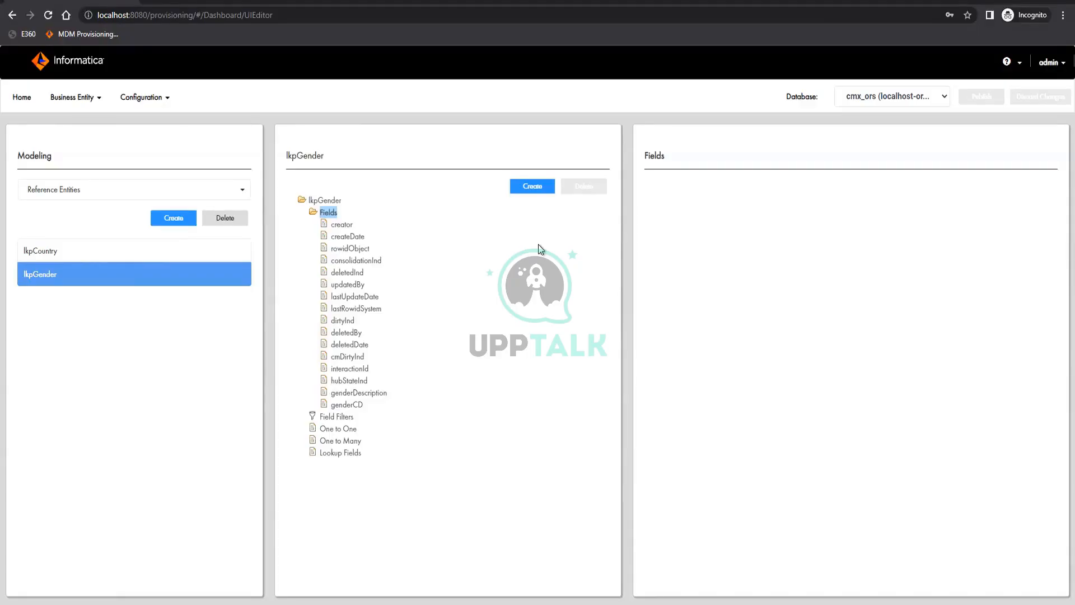
{"action": "left_click", "coordinate": [107, 194]}
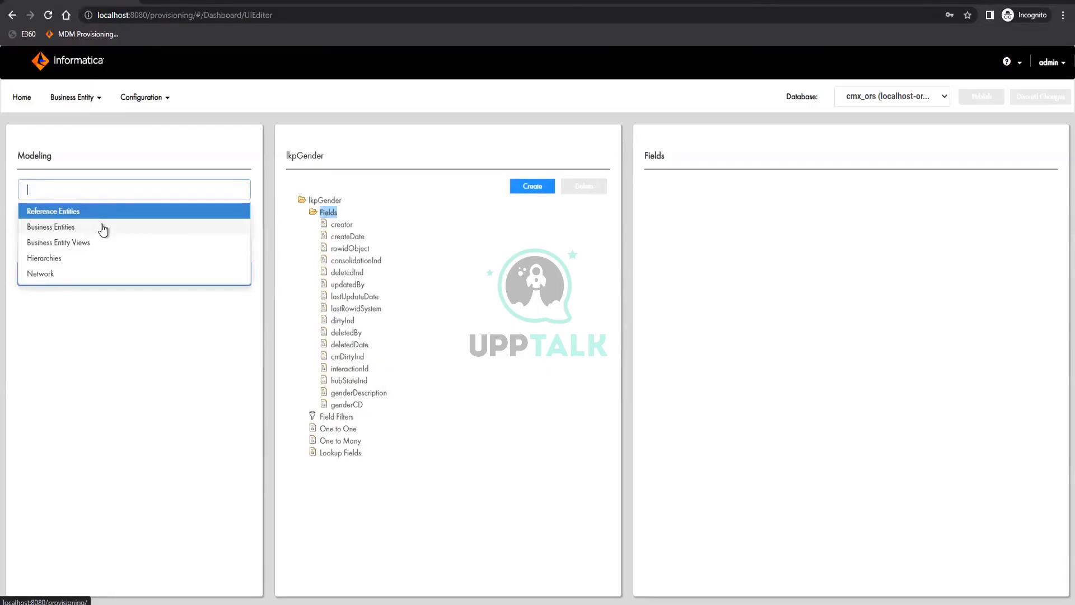
{"action": "left_click", "coordinate": [160, 450]}
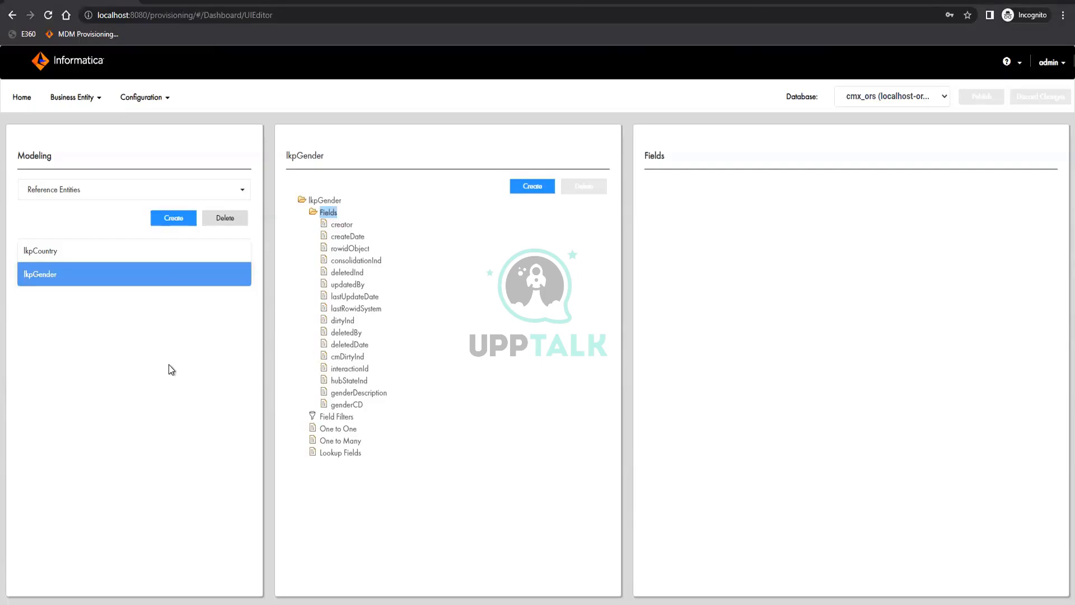
Examine lkpCountry's one-to-many child lkpState and its nested relationships, and return to lkpGender's settings.
{"action": "left_click", "coordinate": [44, 256]}
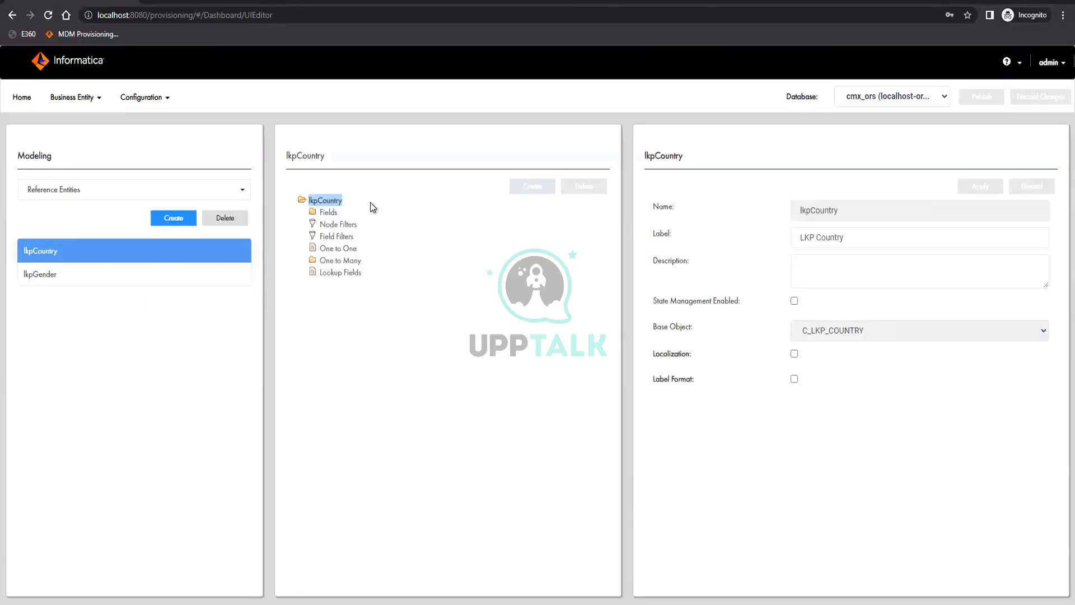
{"action": "left_click", "coordinate": [339, 261]}
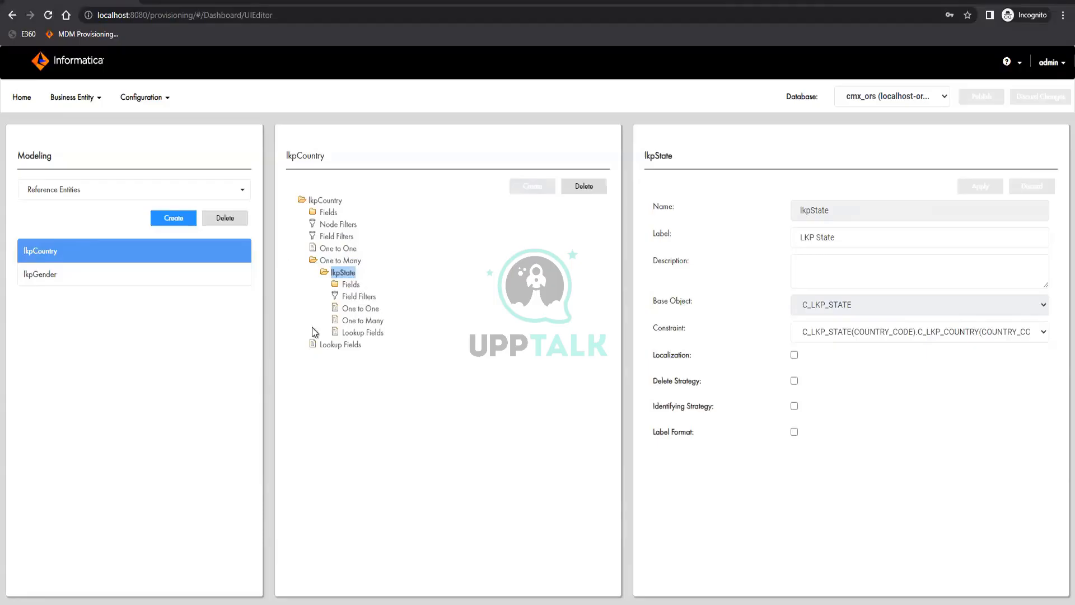
{"action": "left_click", "coordinate": [364, 321]}
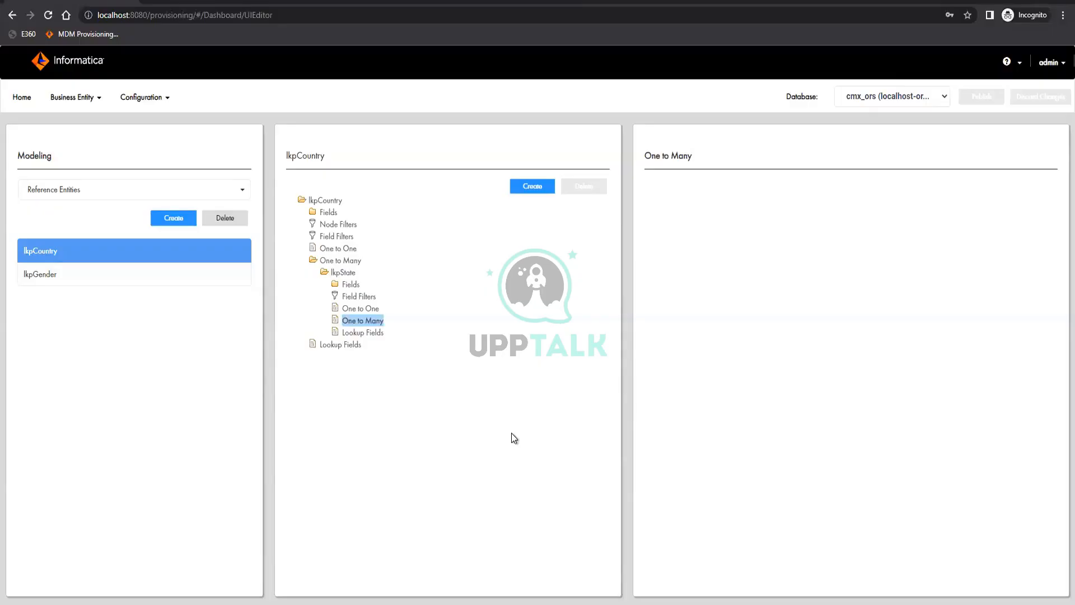
{"action": "left_click", "coordinate": [44, 276]}
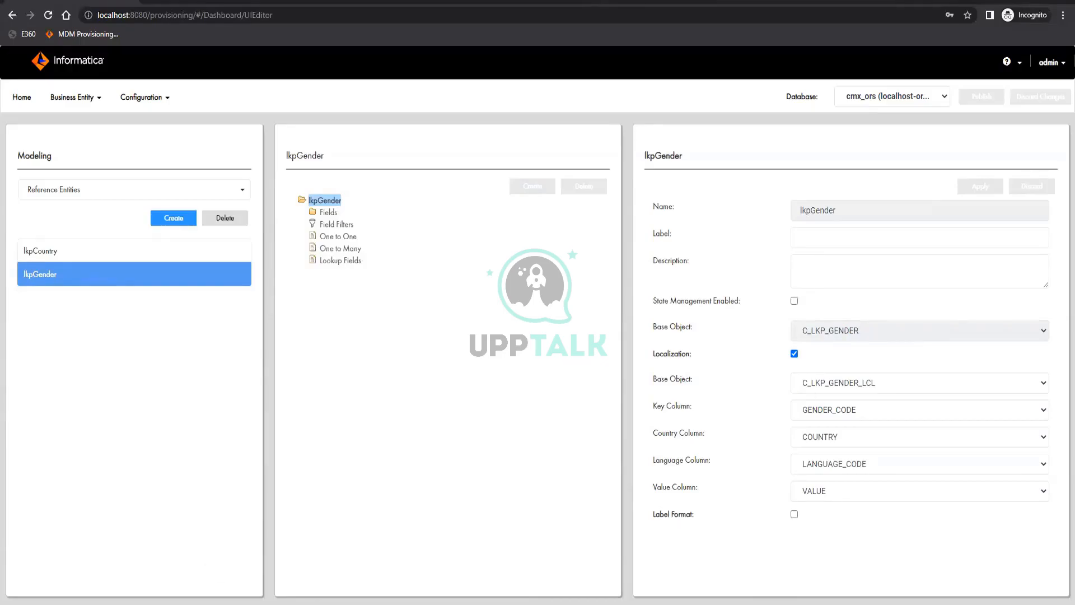
Switch to the Notepad notes and highlight the RE/BE stage in the flow line.
{"action": "key", "text": "alt+Tab"}
{"action": "left_click_drag", "start_coordinate": [296, 104], "coordinate": [429, 106]}
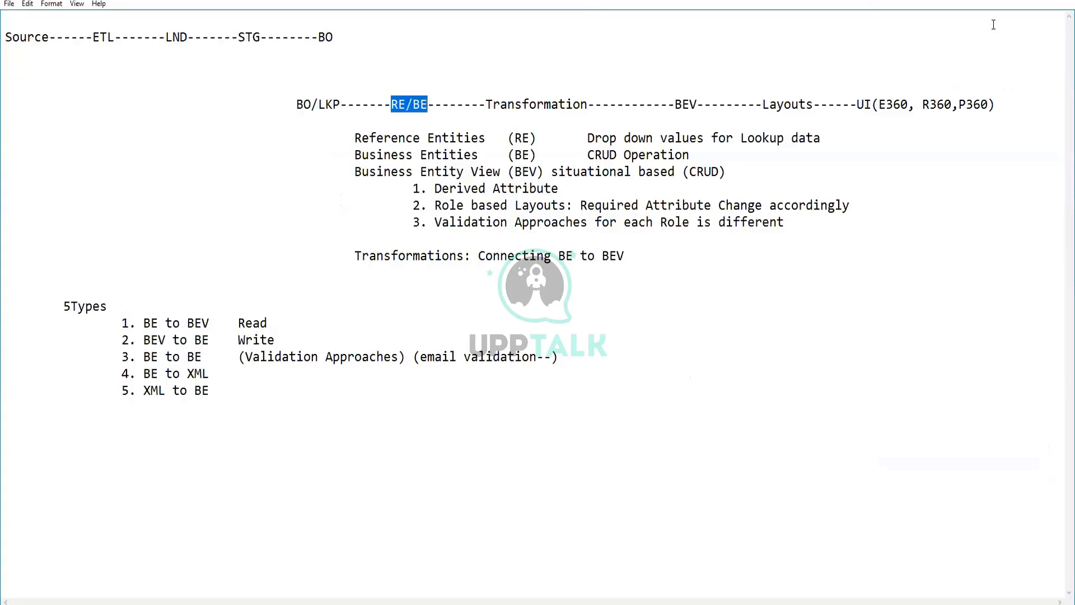
Switch to the MDM Provisioning Tool and examine lkpGender's fields, including genderCD and the system fields creator, createDate and hubStateInd.
{"action": "left_click", "coordinate": [1010, 0]}
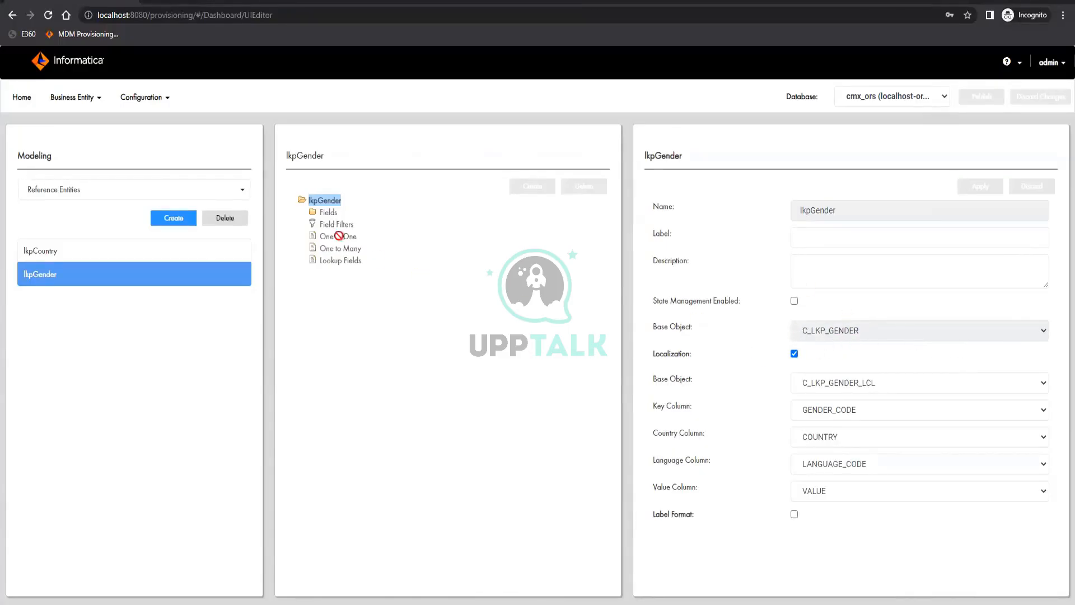
{"action": "left_click", "coordinate": [328, 213]}
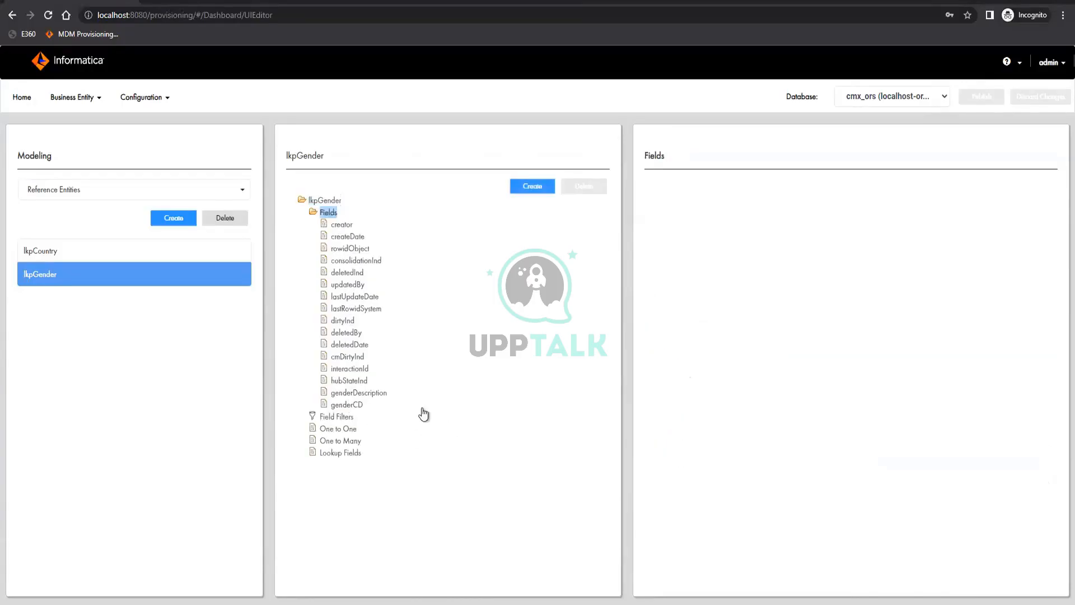
{"action": "left_click", "coordinate": [347, 405]}
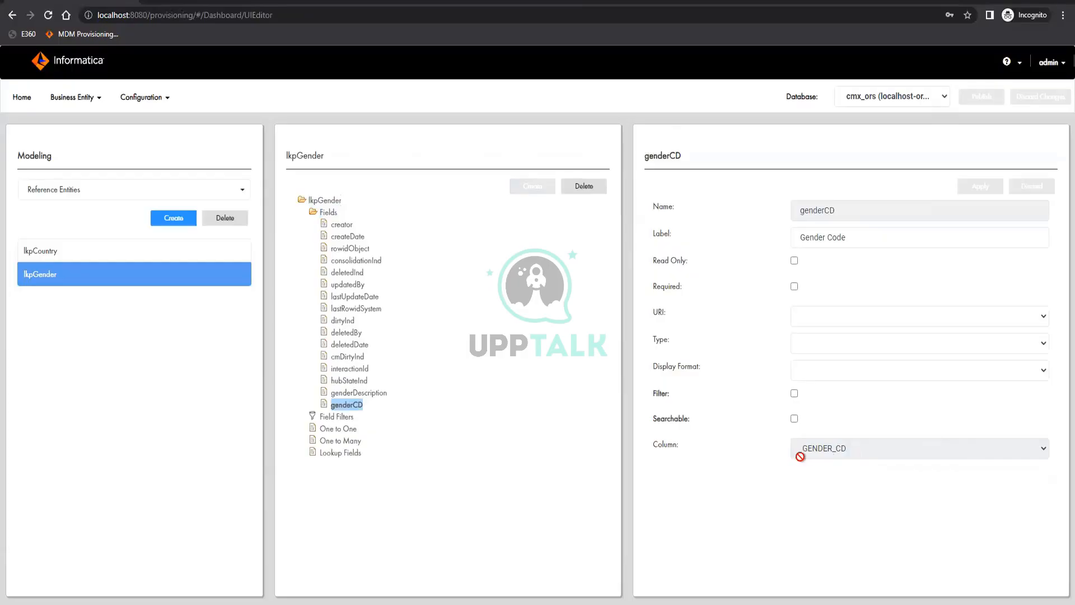
{"action": "left_click", "coordinate": [342, 224]}
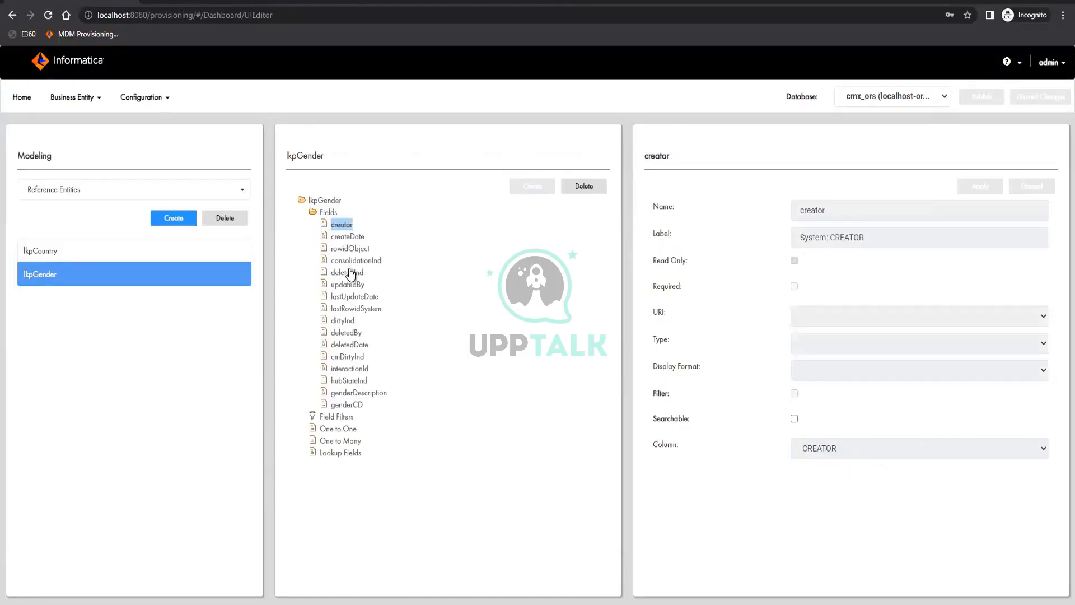
{"action": "left_click", "coordinate": [350, 237]}
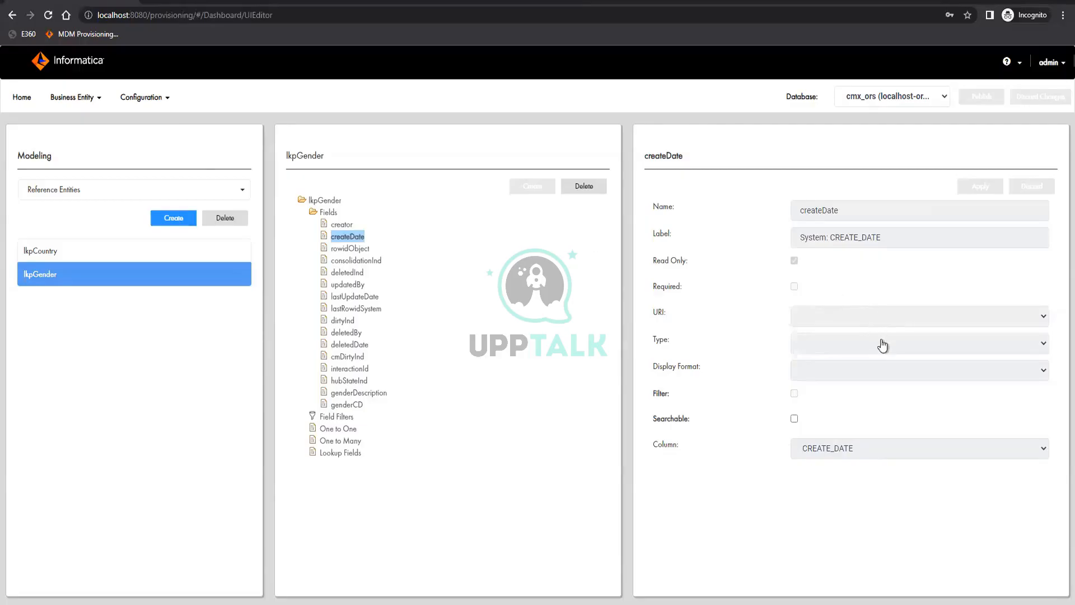
{"action": "left_click", "coordinate": [331, 202]}
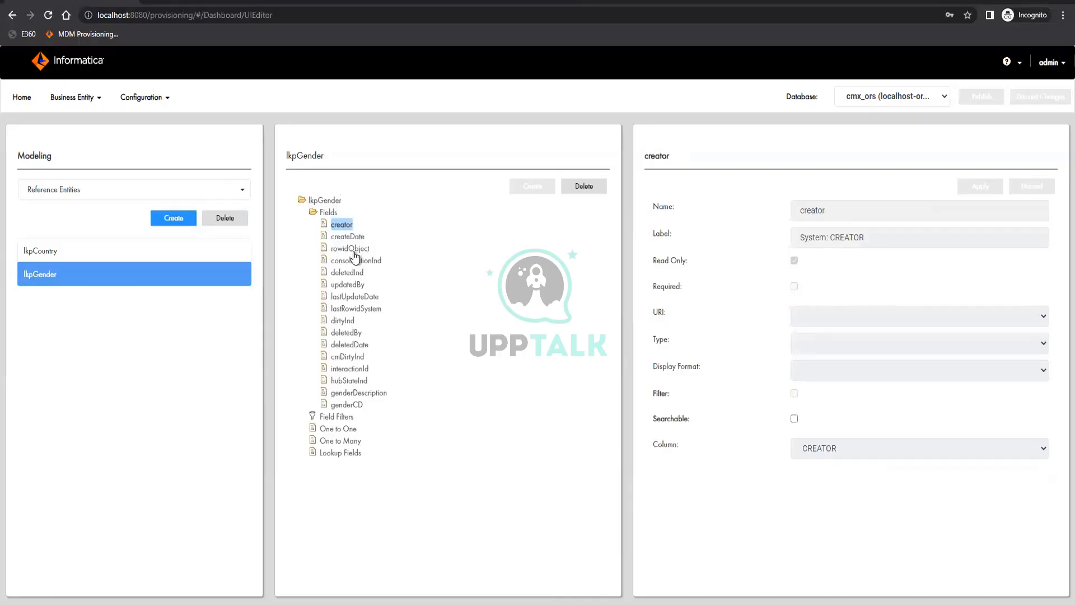
{"action": "key", "text": "Down"}
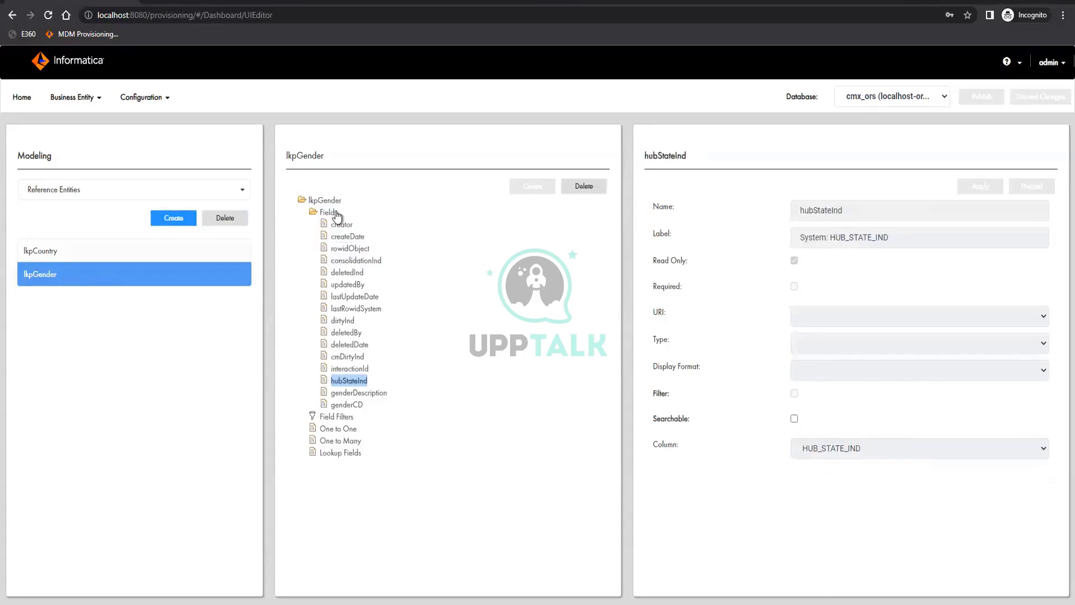
Examine the lkpCountry reference entity and the fields of its one-to-many child lkpState.
{"action": "left_click", "coordinate": [40, 254]}
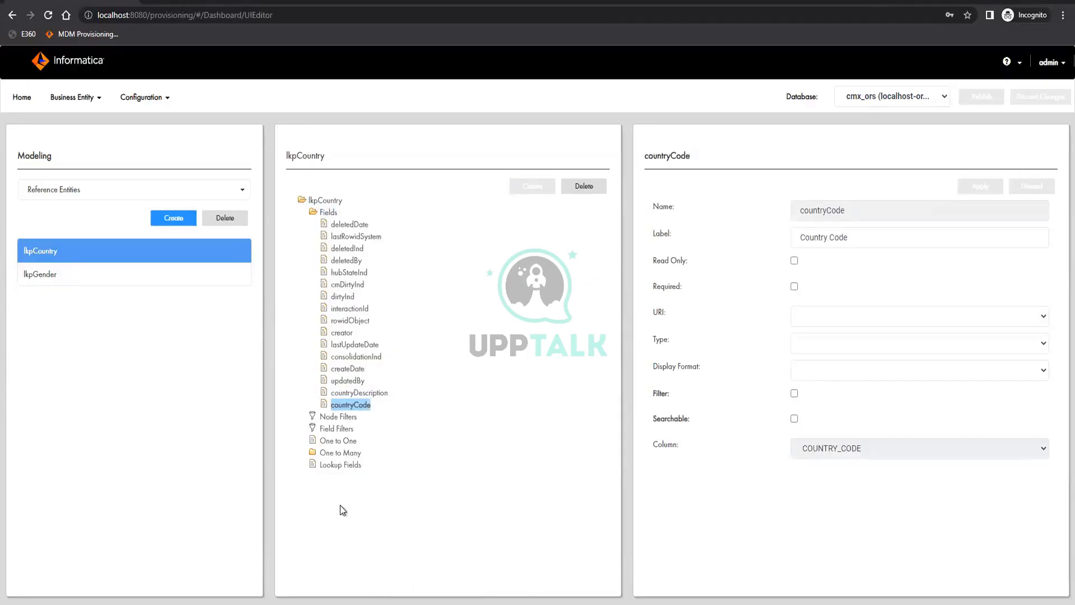
{"action": "left_click", "coordinate": [349, 453]}
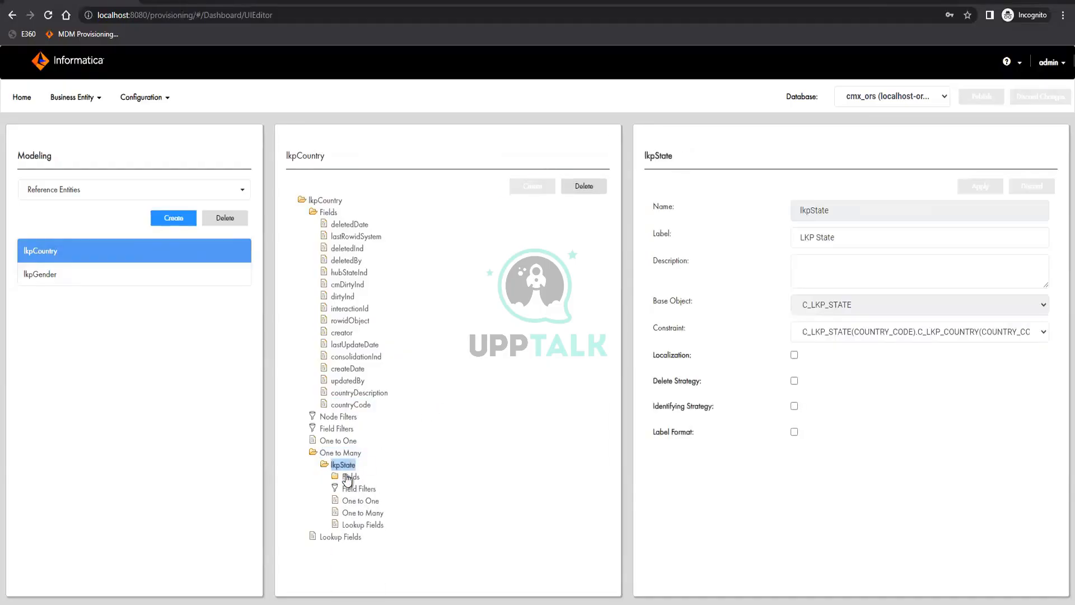
{"action": "scroll", "coordinate": [465, 374], "scroll_direction": "down", "scroll_amount": 3}
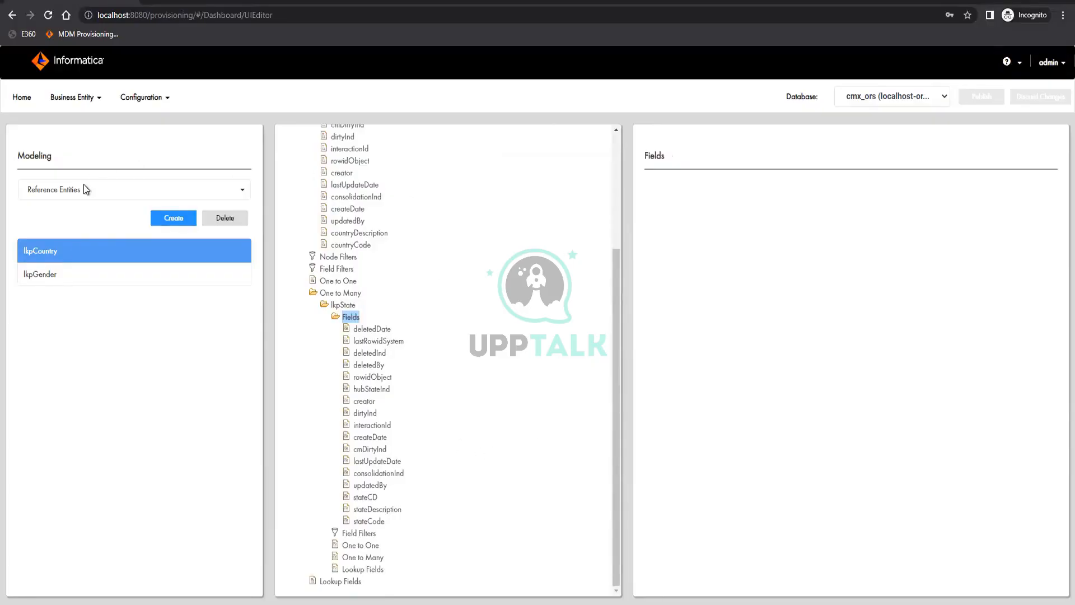
Switch to the Notepad notes and add "Party" below the 5Types list, with "Address" indented on the line beneath it.
{"action": "left_click", "coordinate": [284, 603]}
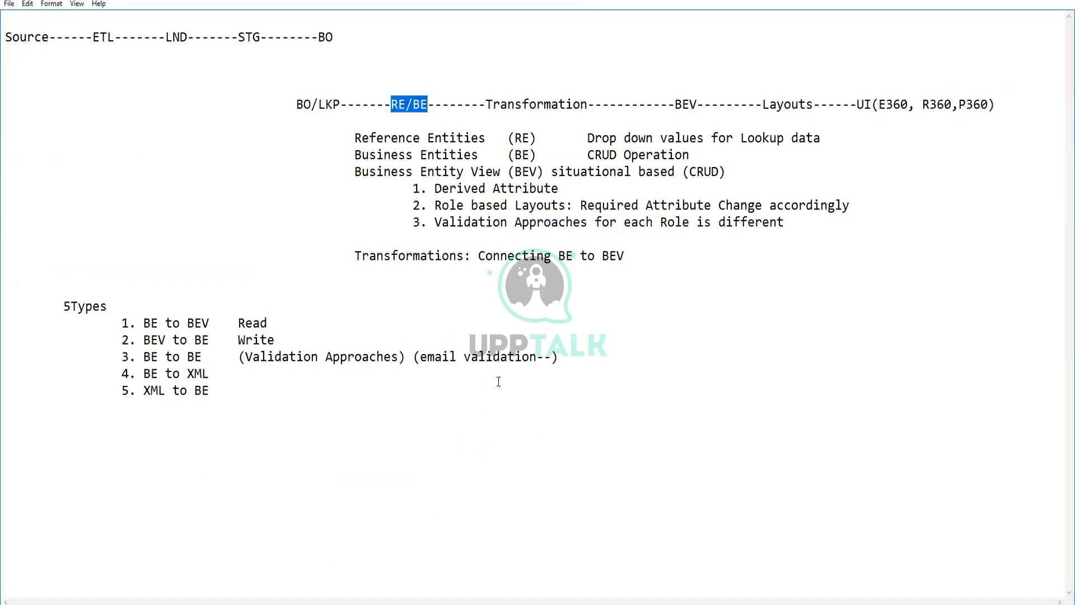
{"action": "left_click", "coordinate": [330, 455]}
{"action": "key", "text": "Return"}
{"action": "key", "text": "Return"}
{"action": "key", "text": "Return"}
{"action": "key", "text": "Return"}
{"action": "key", "text": "Return"}
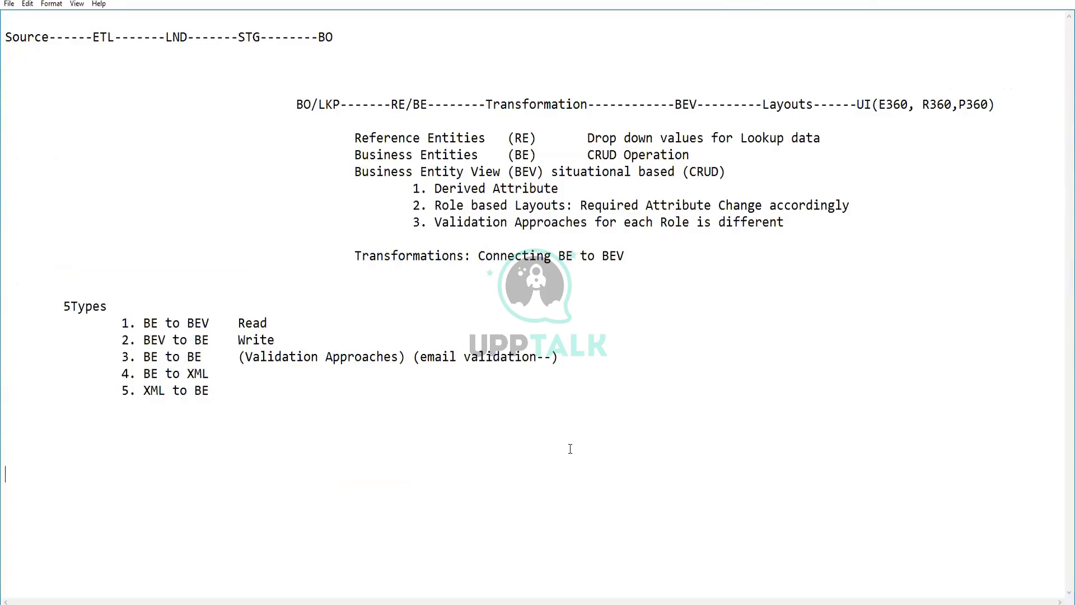
{"action": "type", "text": "Party \t"}
{"action": "type", "text": "Address"}
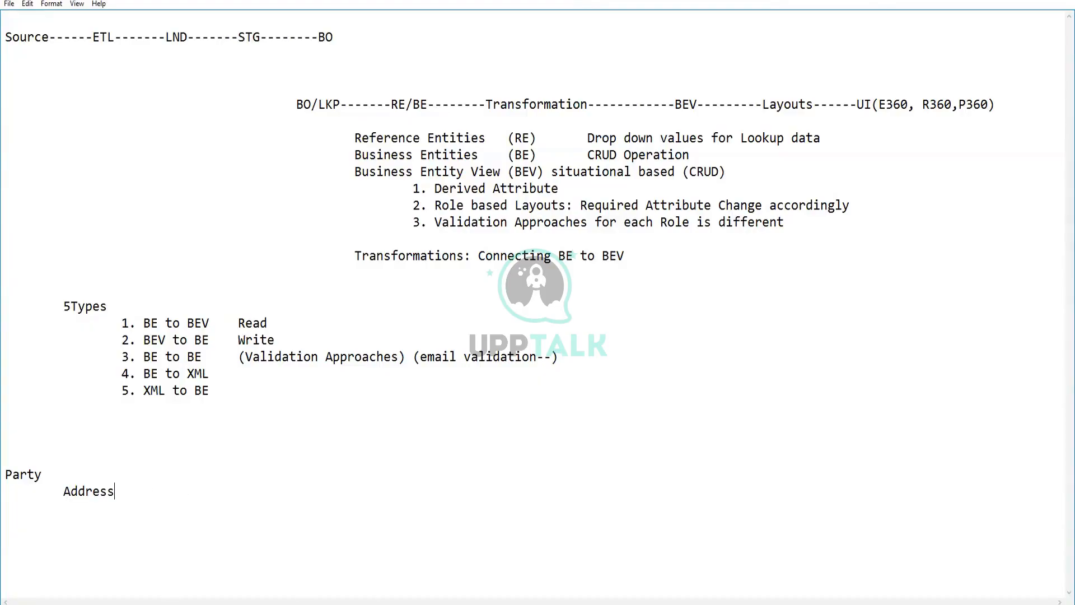
Switch to the MDM Hub Console and open BO Address's columns, saving the pending match setup with empty rule set 2Rule and resetting existing matches.
{"action": "key", "text": "alt+Tab"}
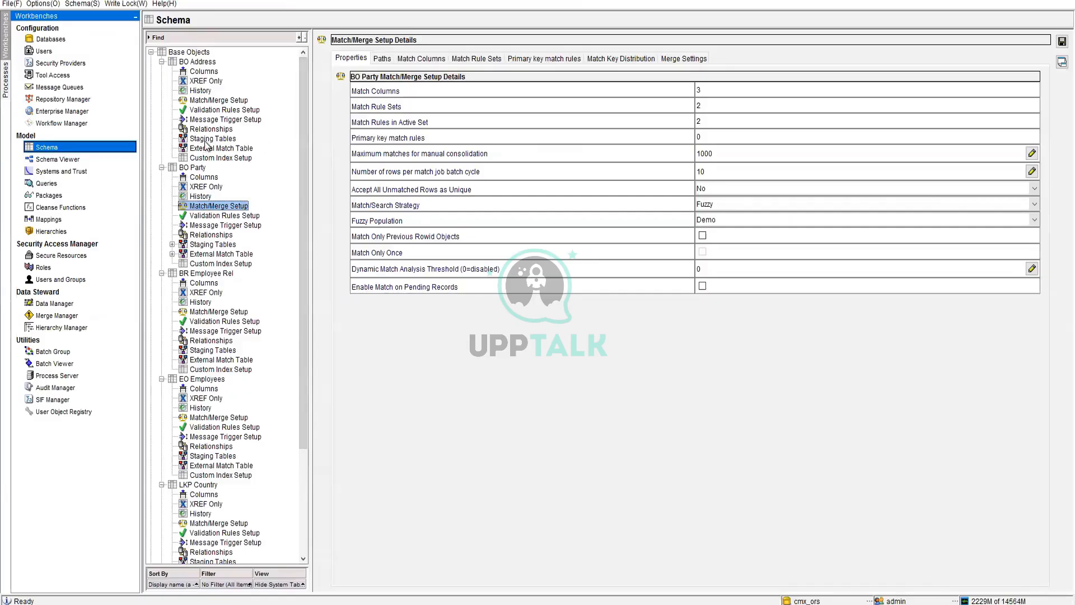
{"action": "left_click", "coordinate": [208, 76]}
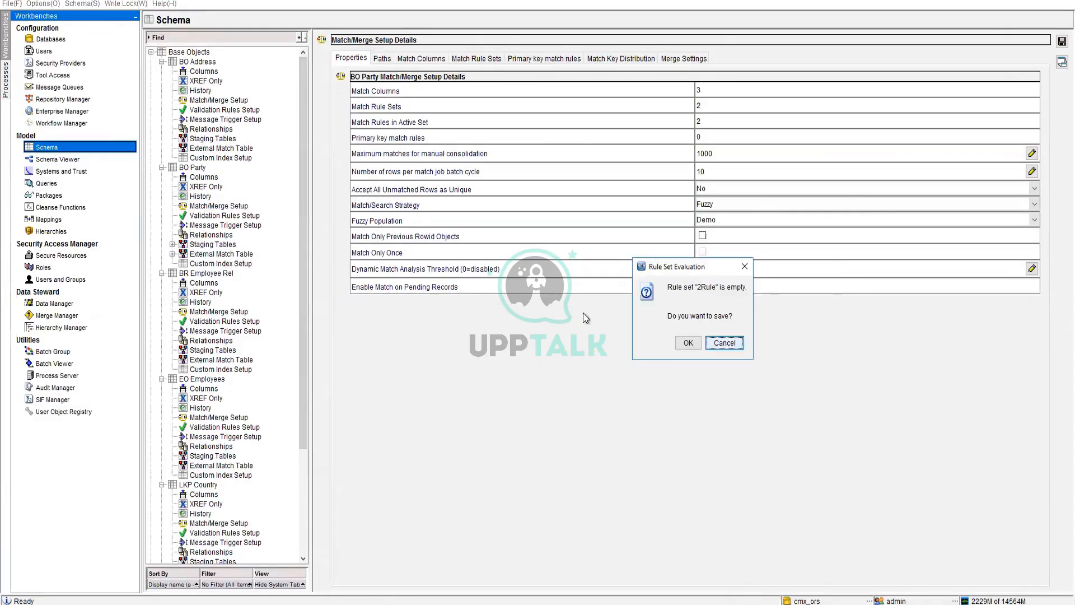
{"action": "left_click", "coordinate": [693, 341]}
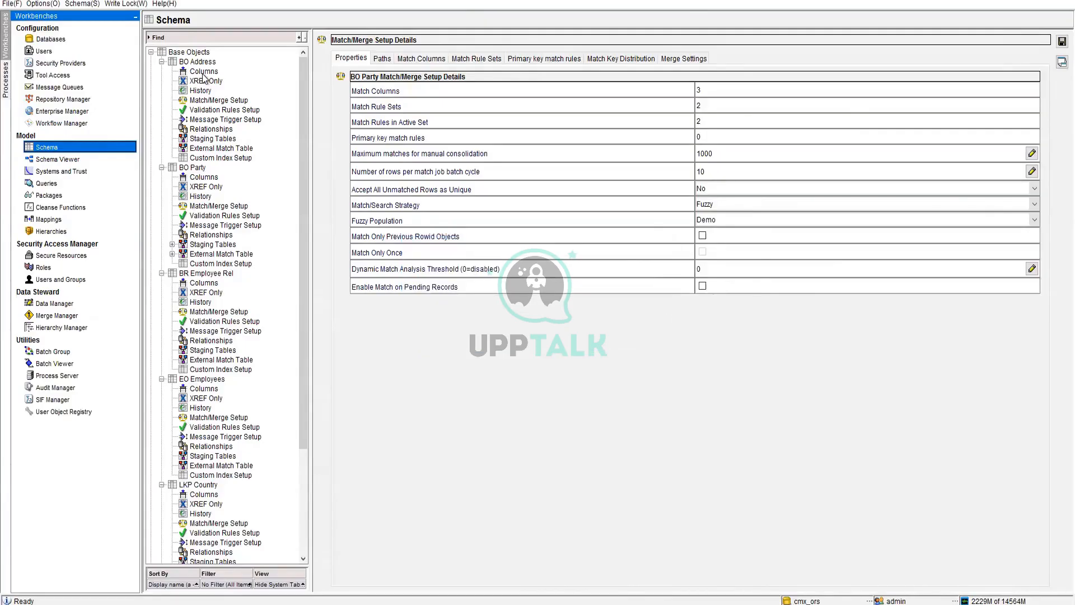
{"action": "left_click", "coordinate": [203, 72]}
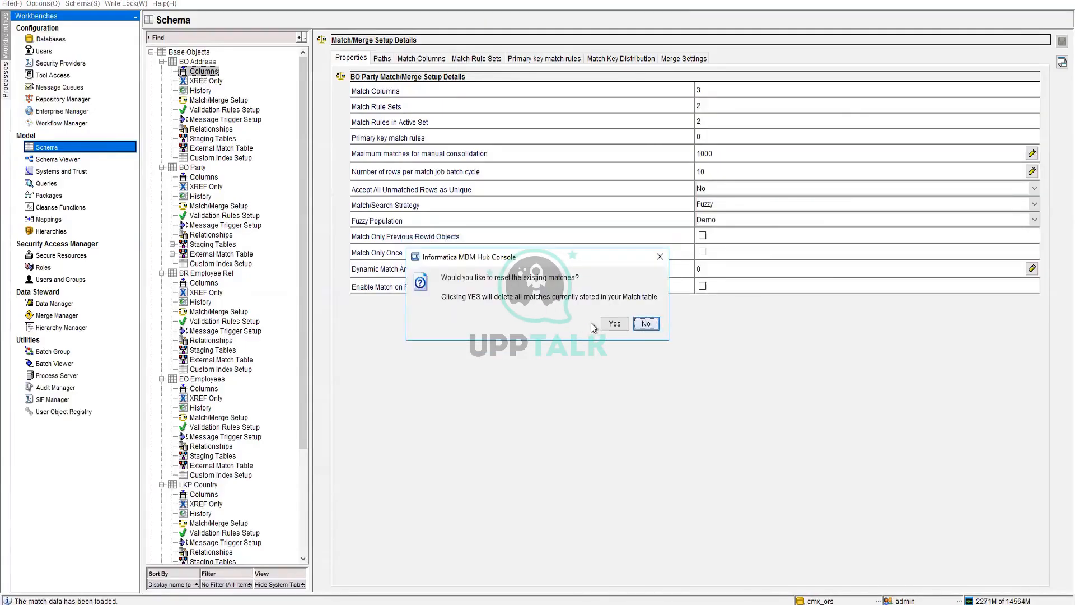
{"action": "left_click", "coordinate": [615, 324]}
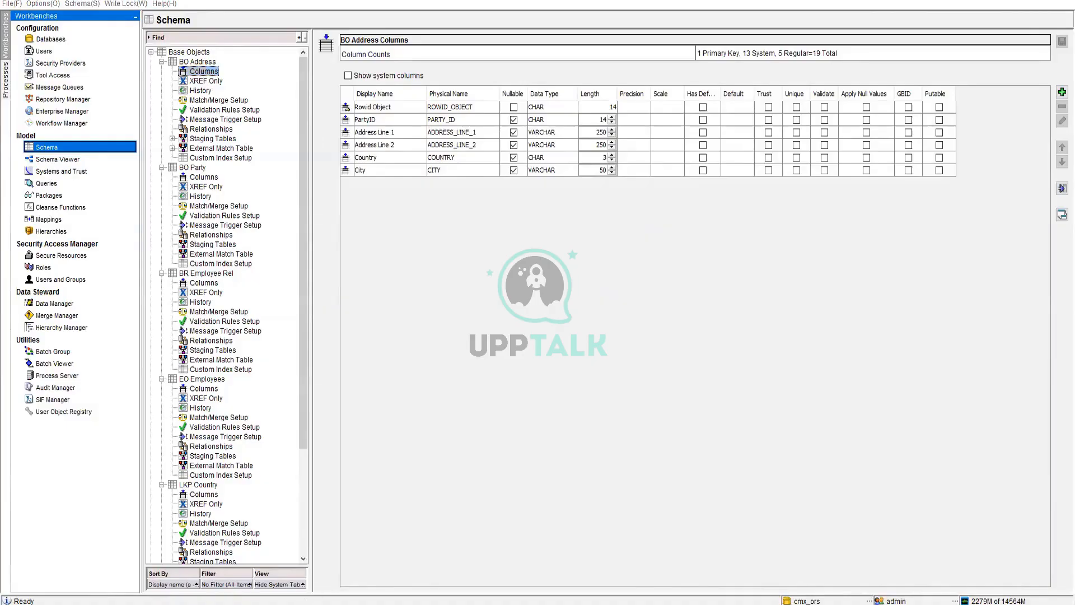
Switch to the MDM Provisioning Tool, create a new one-to-one child under lkpCountry and open its base object choices.
{"action": "mouse_move", "coordinate": [230, 598]}
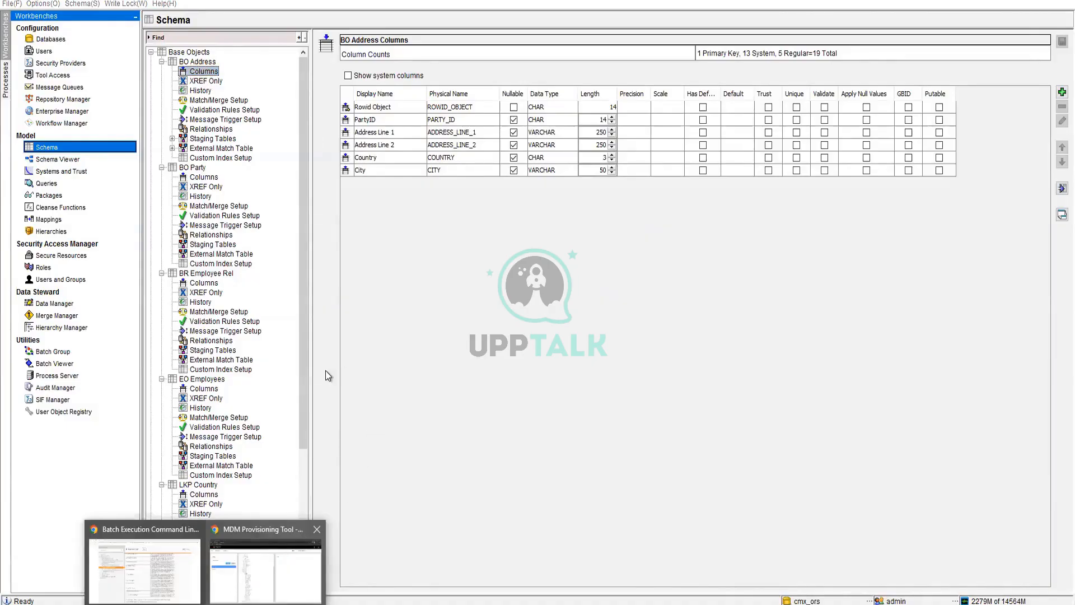
{"action": "left_click", "coordinate": [228, 575]}
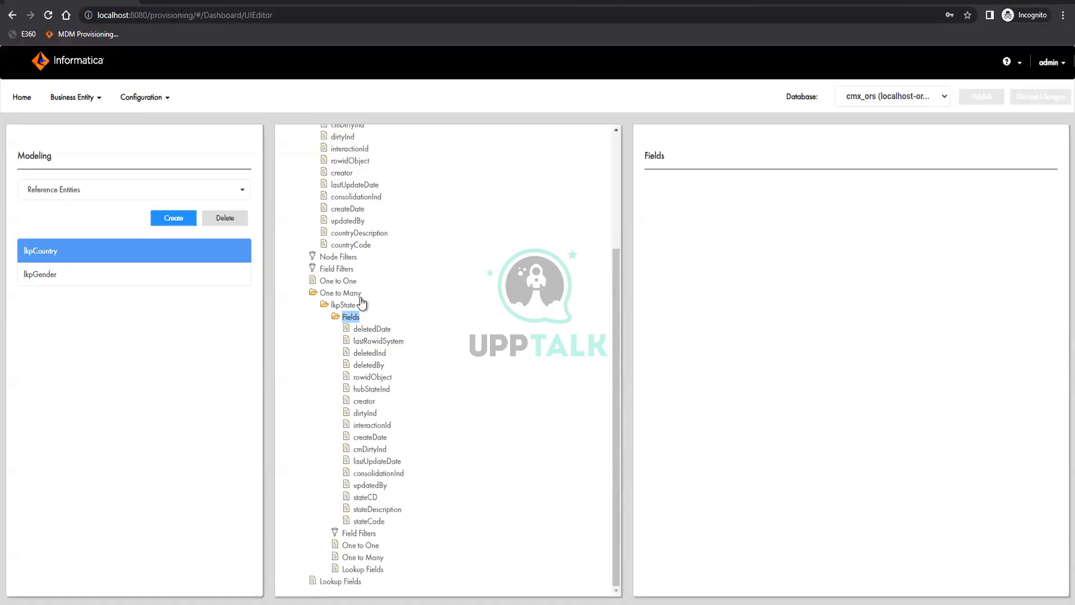
{"action": "left_click", "coordinate": [345, 282]}
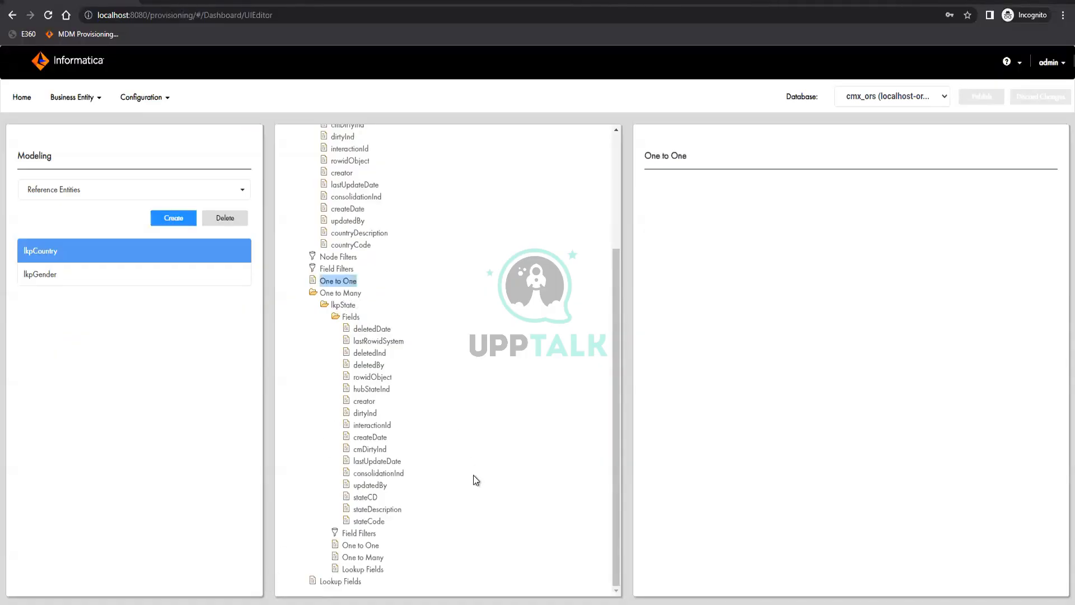
{"action": "scroll", "coordinate": [475, 480], "scroll_direction": "up", "scroll_amount": 3}
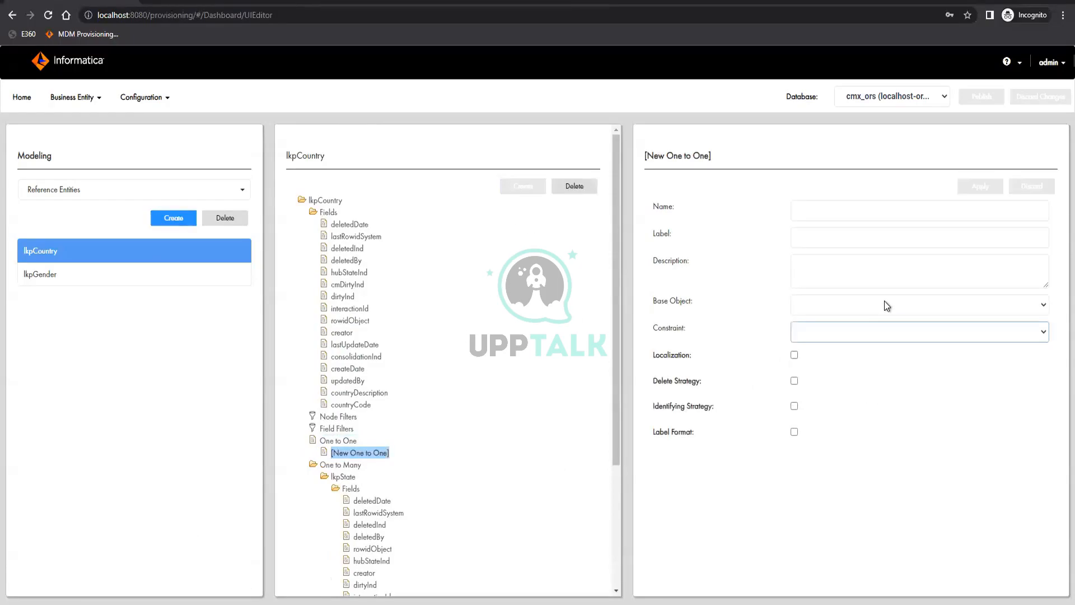
{"action": "left_click", "coordinate": [884, 303]}
{"action": "left_click", "coordinate": [885, 304]}
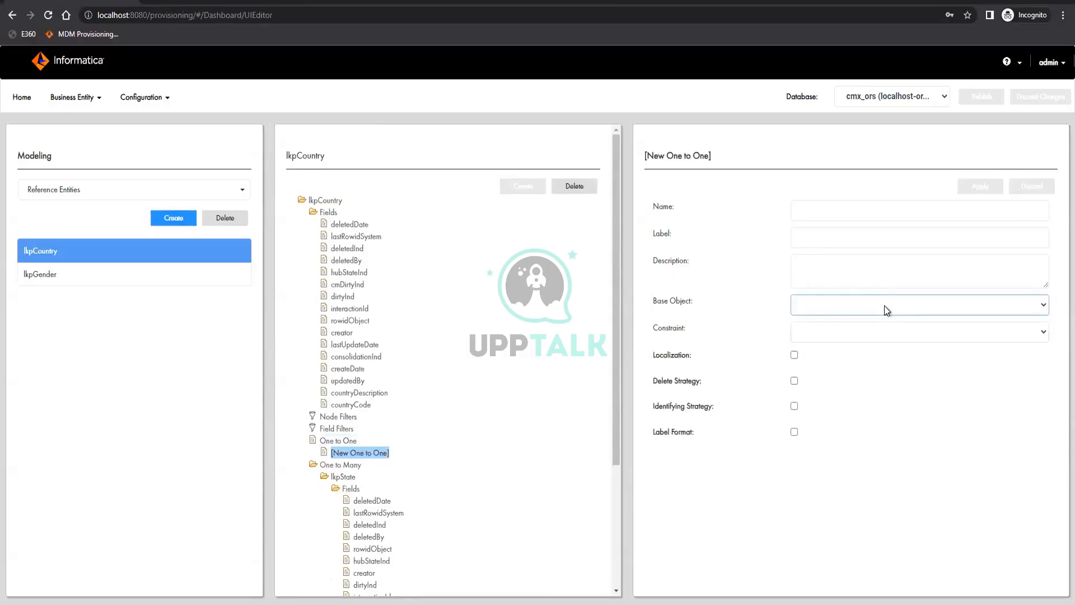
{"action": "left_click", "coordinate": [885, 310]}
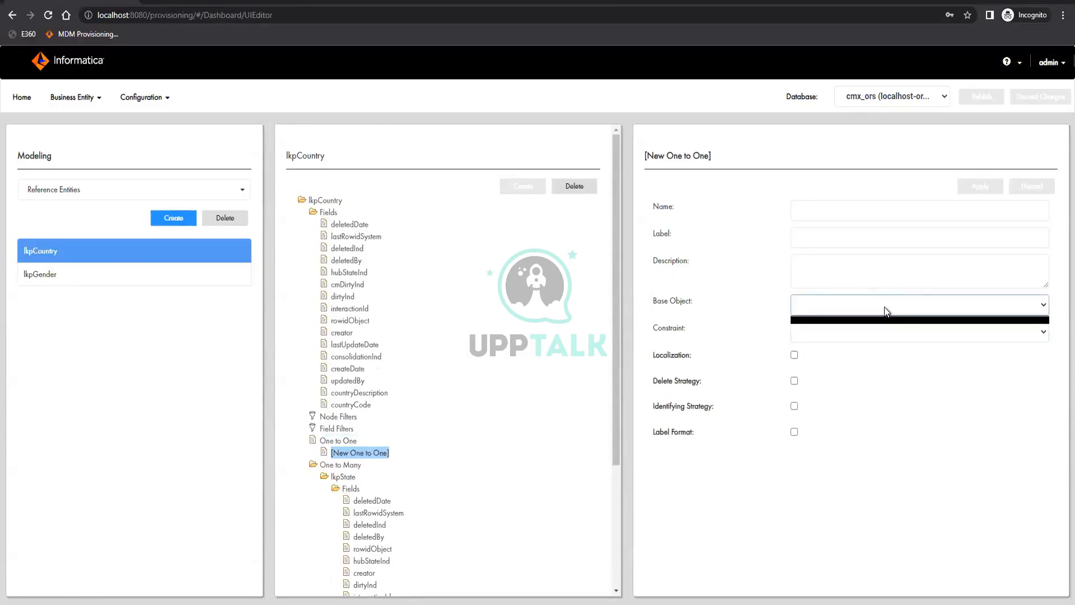